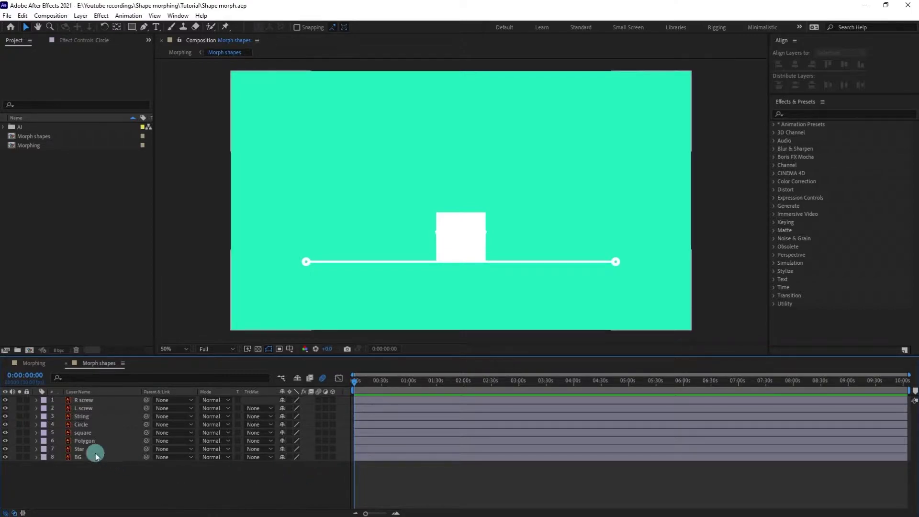
Move the polygon, star, square, circle, string and both screws apart in the composition to show they are separate layers.
left_click(84, 441)
left_click(468, 248)
left_click_drag(468, 248, 415, 175)
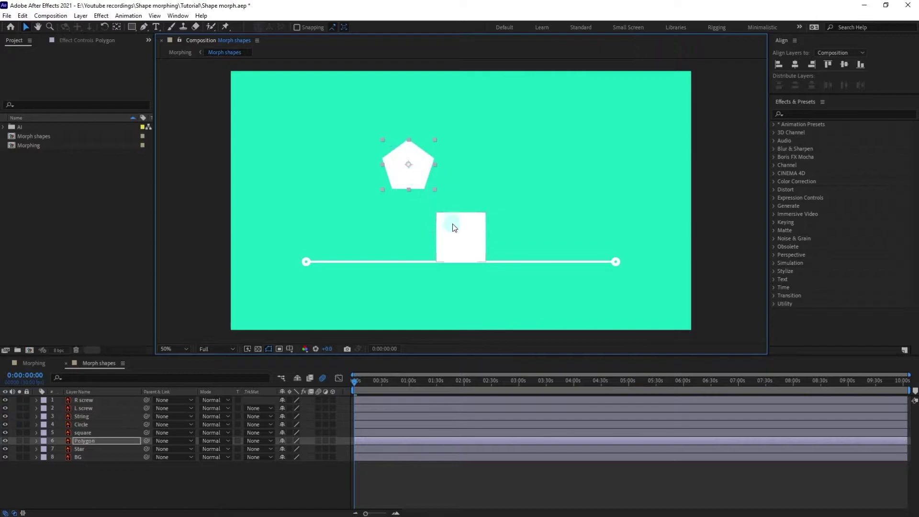
left_click_drag(453, 223, 472, 162)
left_click(467, 263)
left_click_drag(467, 263, 470, 300)
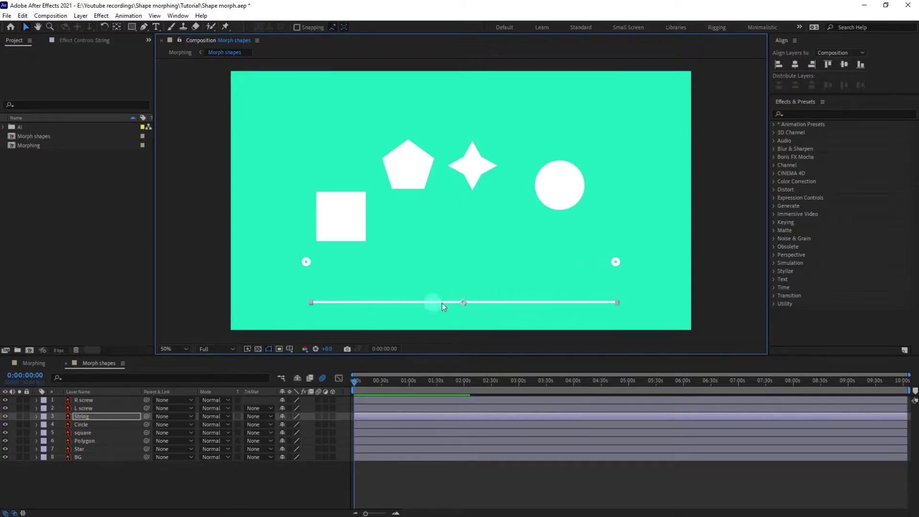
left_click_drag(305, 262, 287, 266)
left_click_drag(616, 262, 622, 265)
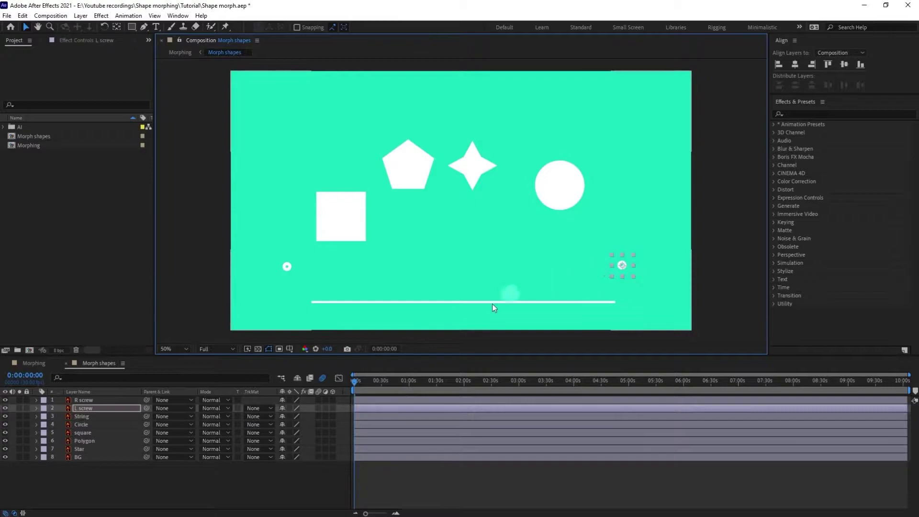
Undo all the layer moves in the composition.
key("ctrl+z")
key("ctrl+z")
key("ctrl+z")
key("ctrl+z")
key("ctrl+z")
key("ctrl+z")
key("ctrl+z")
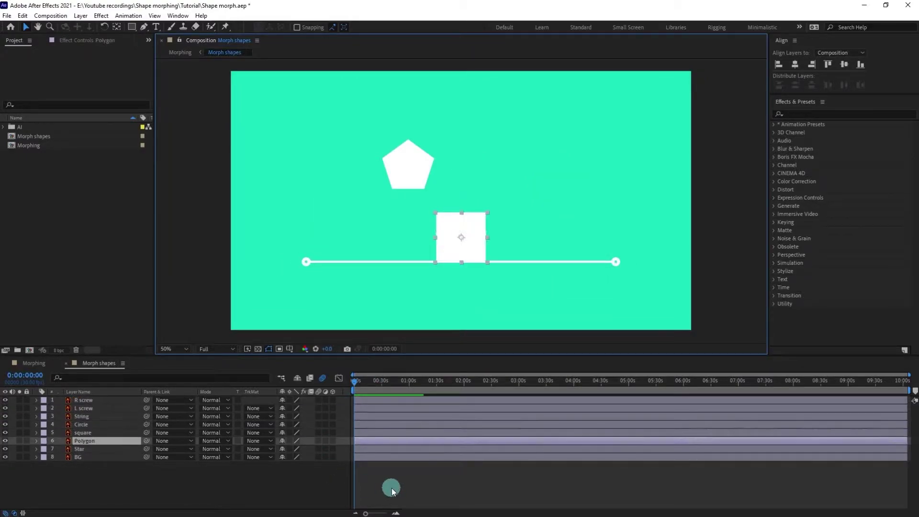
Lock the BG layer.
left_click(184, 497)
left_click(78, 457)
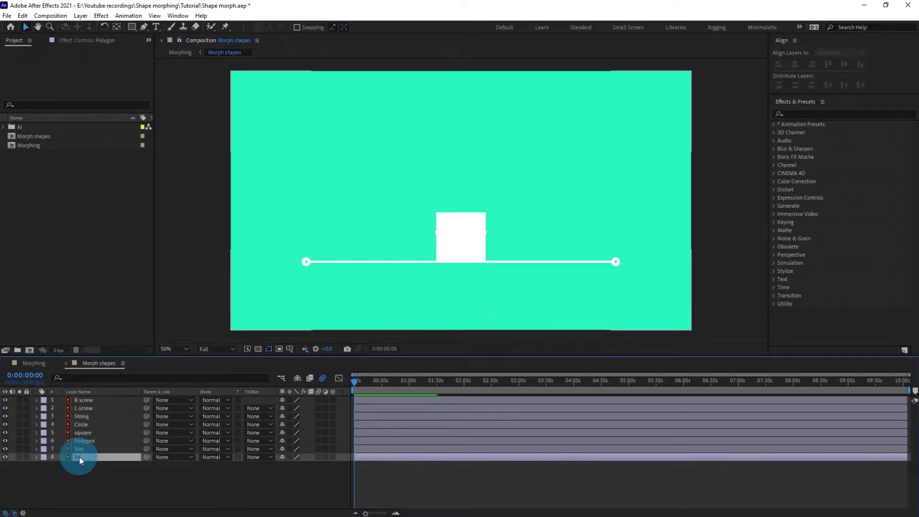
left_click(26, 458)
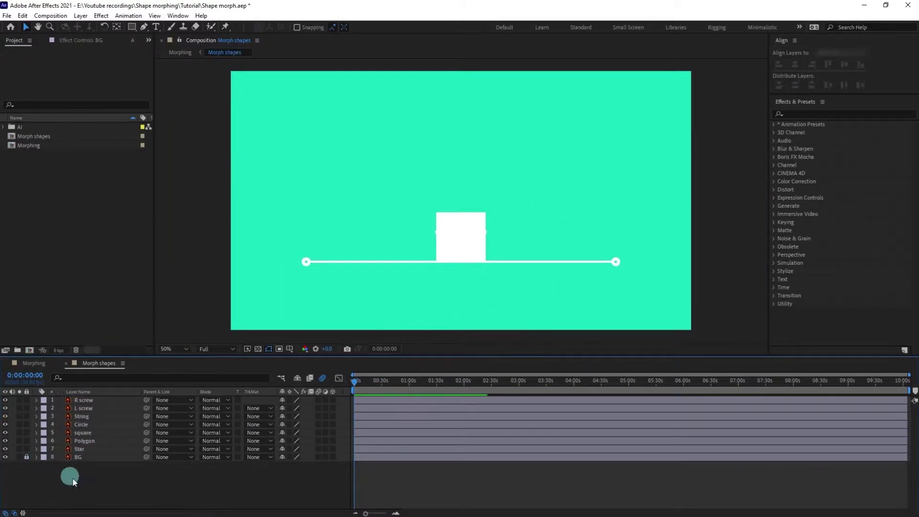
Create shapes from the Circle vector layer.
left_click(81, 425)
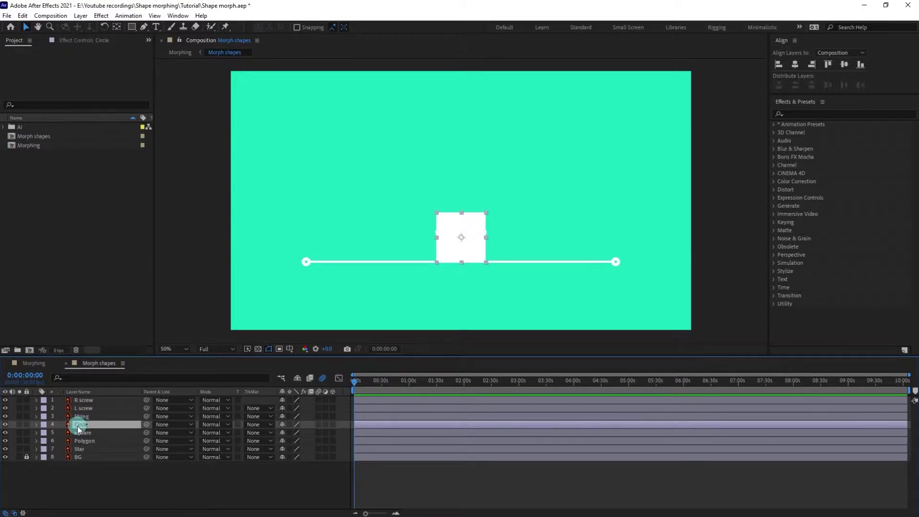
right_click(78, 426)
mouse_move(124, 352)
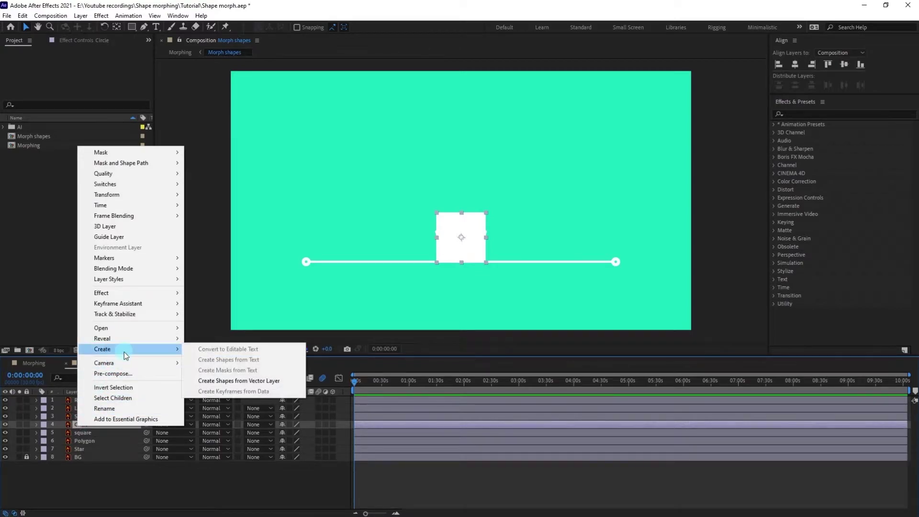
left_click(222, 381)
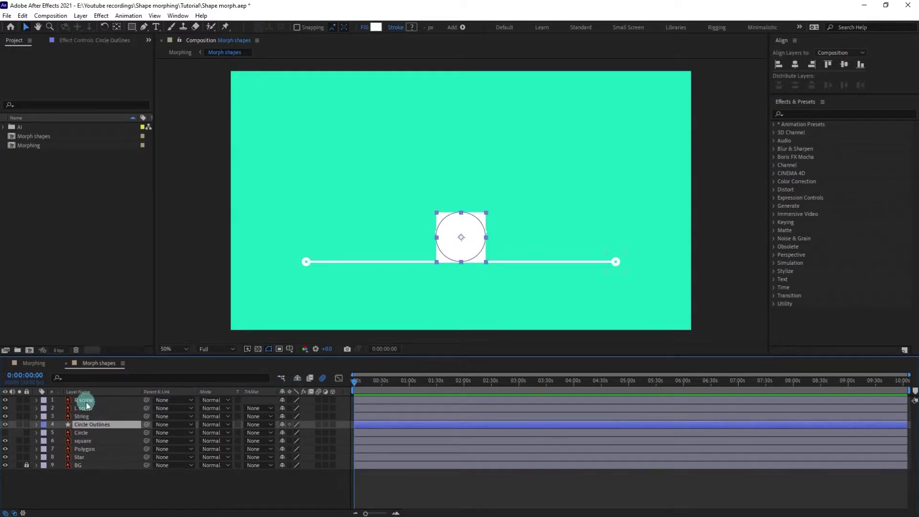
Rename the new outlines layer to Circle and delete the original Circle vector layer.
key("Return")
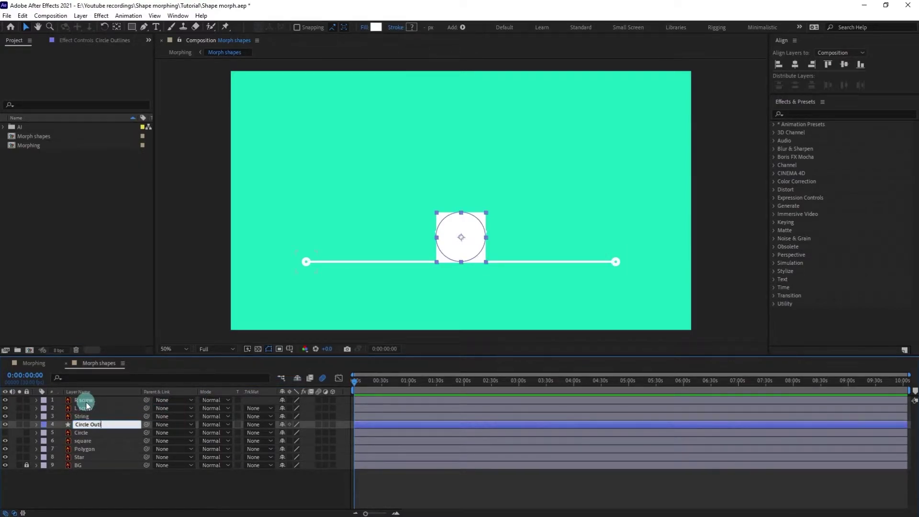
key("BackSpace")
key("BackSpace")
key("BackSpace")
key("BackSpace")
key("BackSpace")
key("Return")
left_click(86, 433)
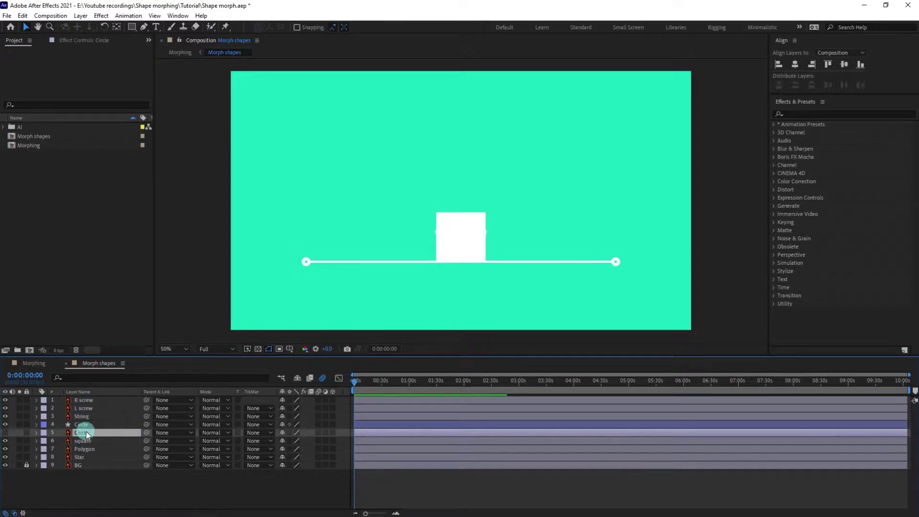
key("Delete")
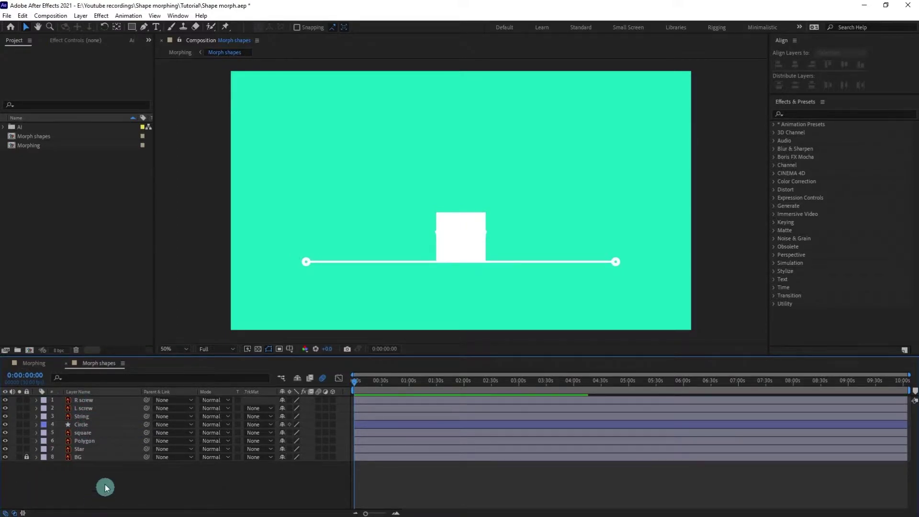
Hide the square, Polygon and Star layers and place the Circle shape layer directly above BG.
left_click(93, 425)
left_click_drag(93, 425, 96, 444)
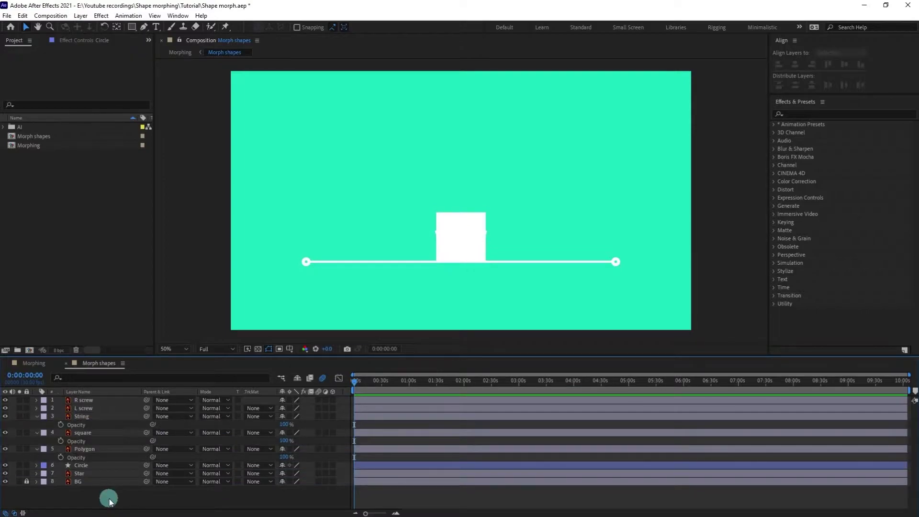
left_click(85, 474)
left_click(85, 450, "ctrl")
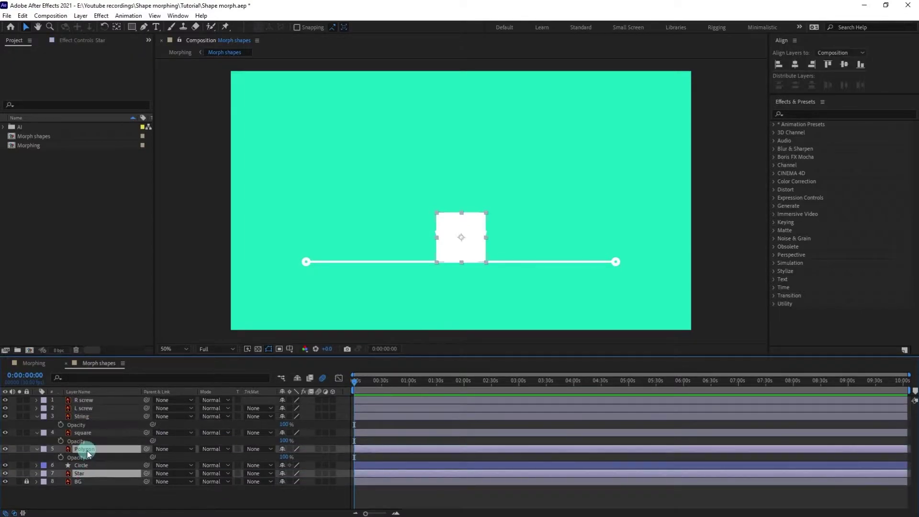
left_click(81, 433, "ctrl")
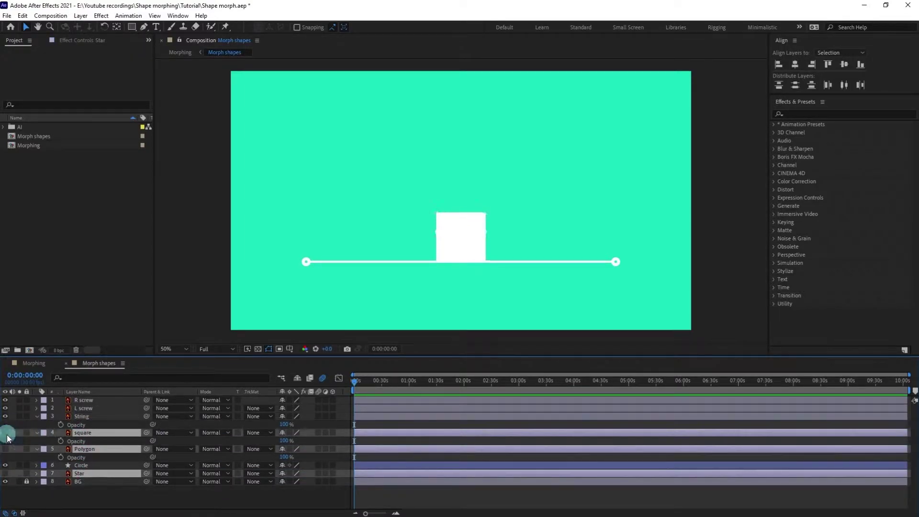
left_click(86, 466)
left_click_drag(90, 474, 86, 476)
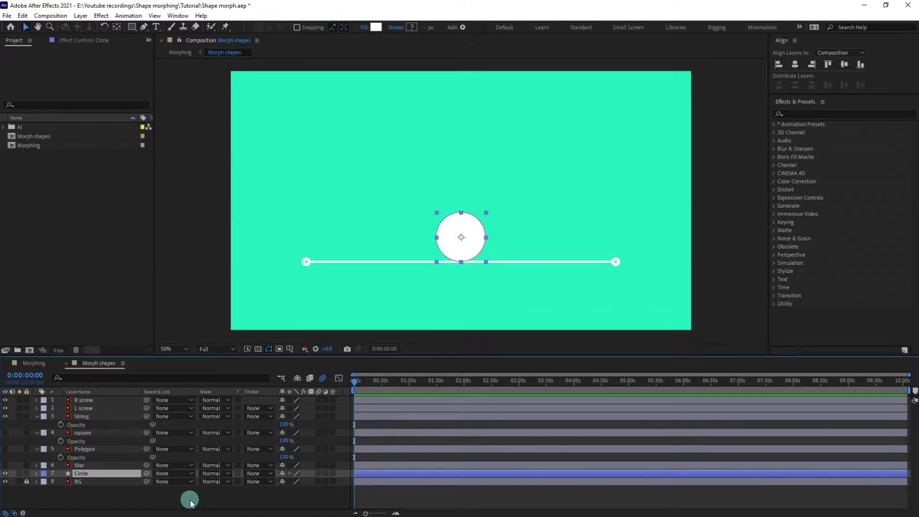
Separate the Circle layer's Position into individual X and Y dimensions.
key("equal")
key("equal")
key("equal")
key("equal")
key("equal")
key("equal")
key("equal")
key("equal")
key("equal")
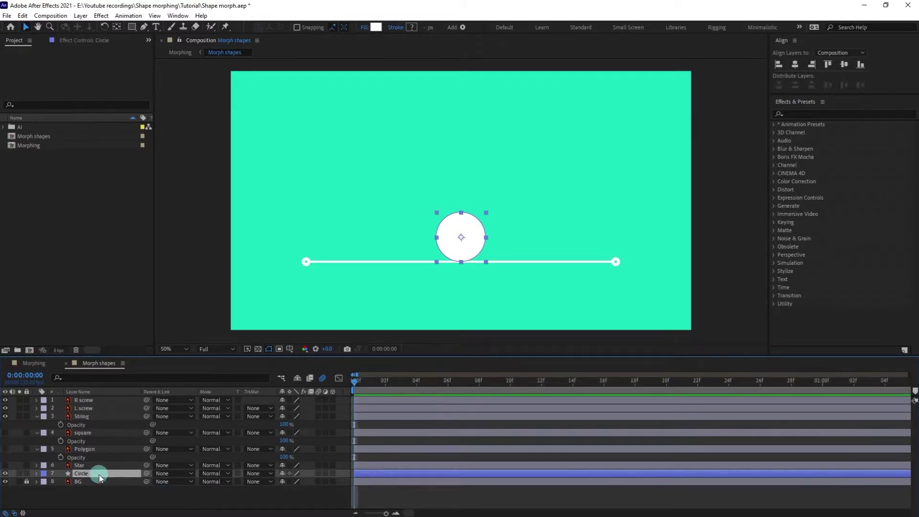
key("p")
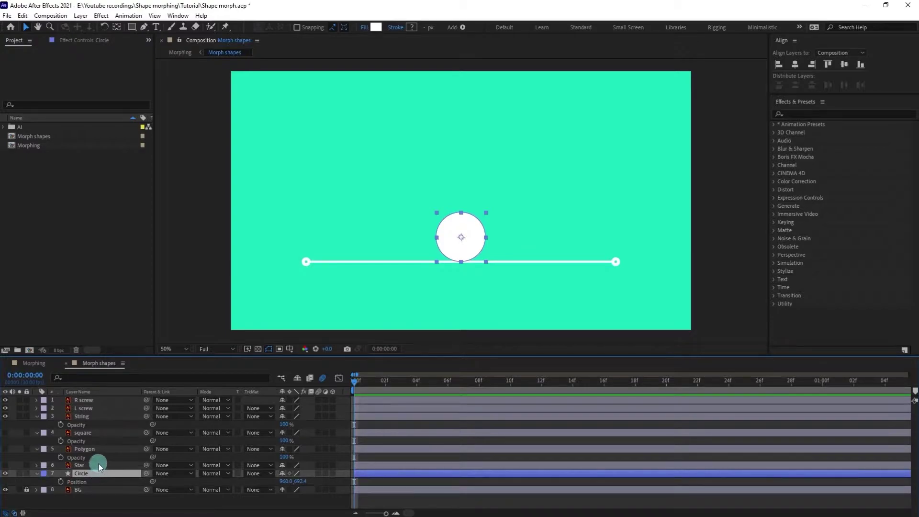
right_click(82, 484)
left_click(117, 364)
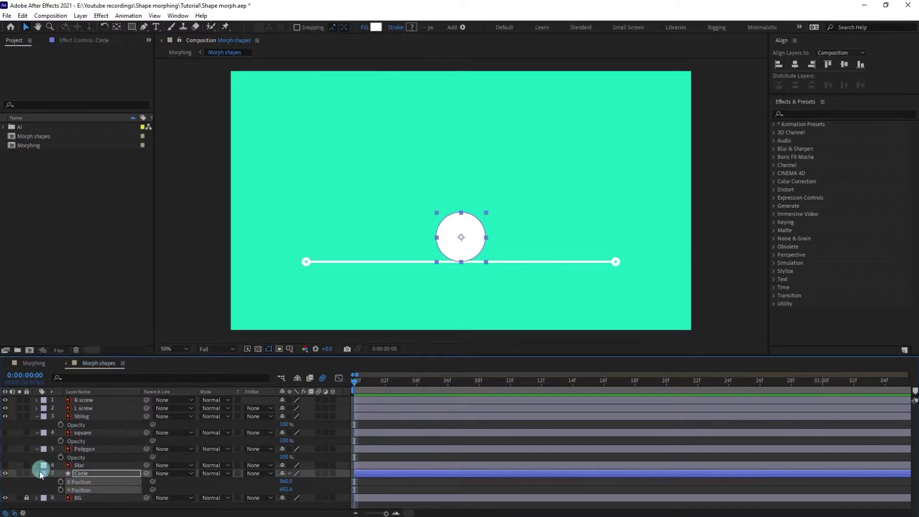
left_click(55, 506)
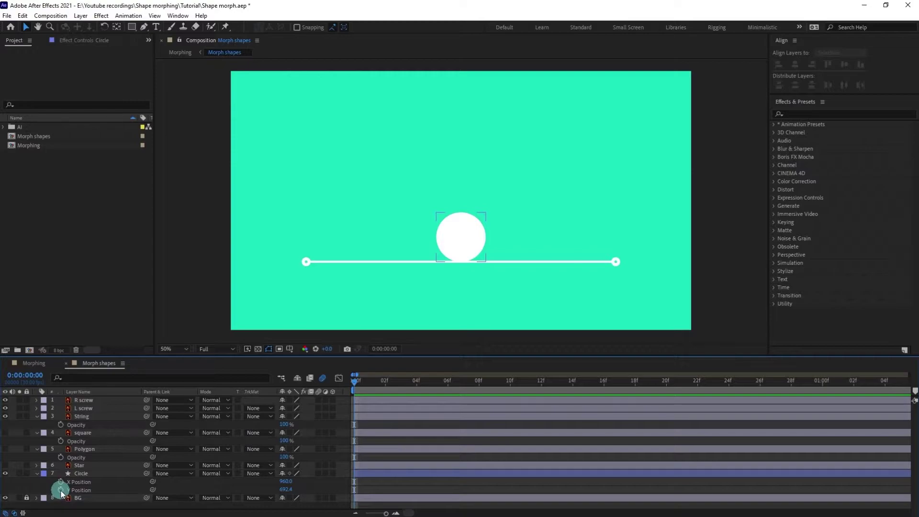
Keyframe the Circle's Y Position at frame 0, and at frame 12 raise the circle to the composition's upper edge, Y about 106.
left_click(61, 490)
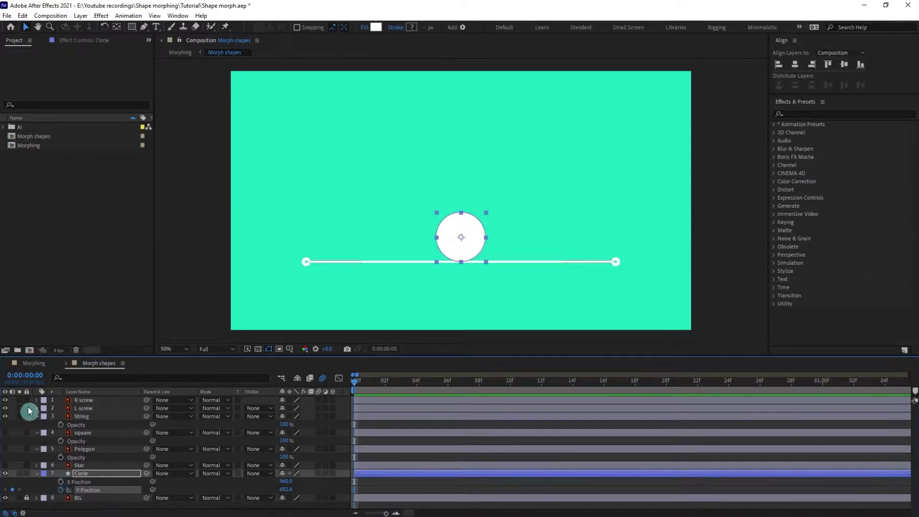
left_click(25, 378)
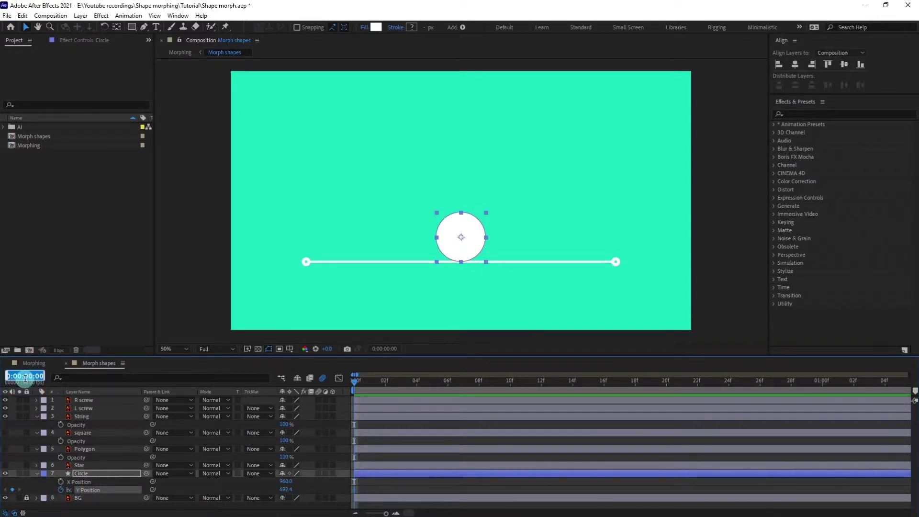
type("+12")
key("Return")
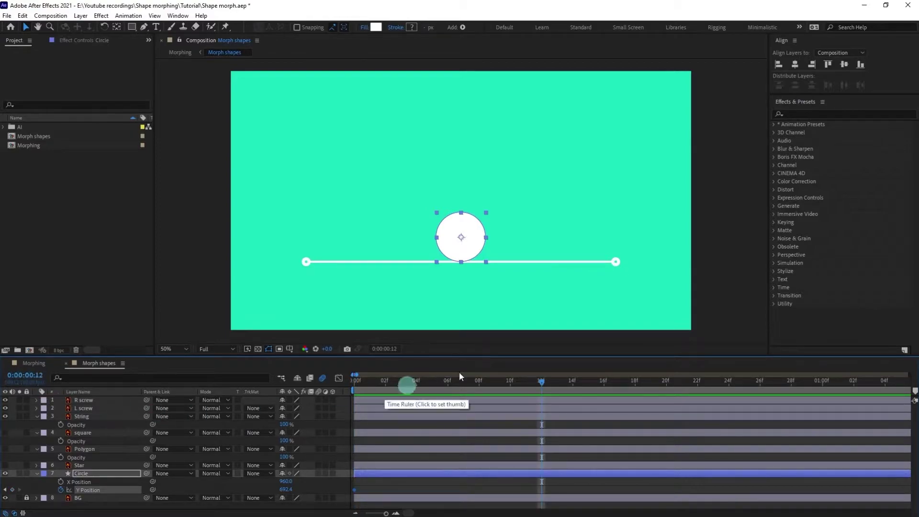
left_click_drag(478, 243, 465, 101)
Copy the Circle's starting Y Position keyframe to frame 24.
left_click(34, 376)
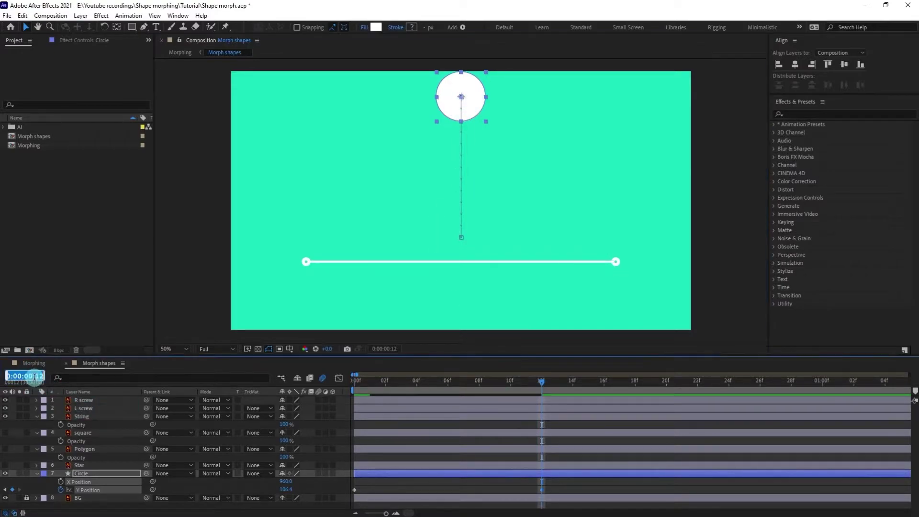
type("+12")
key("Return")
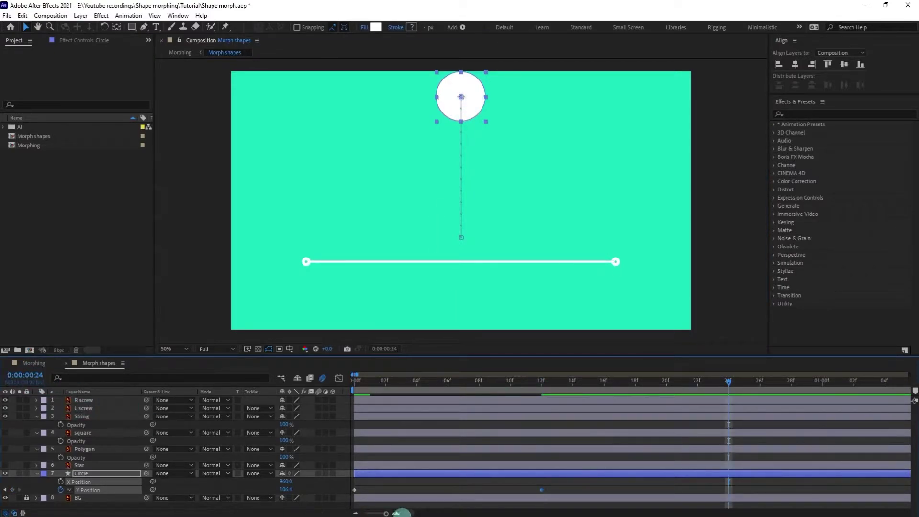
left_click(363, 490)
left_click_drag(363, 489, 548, 487)
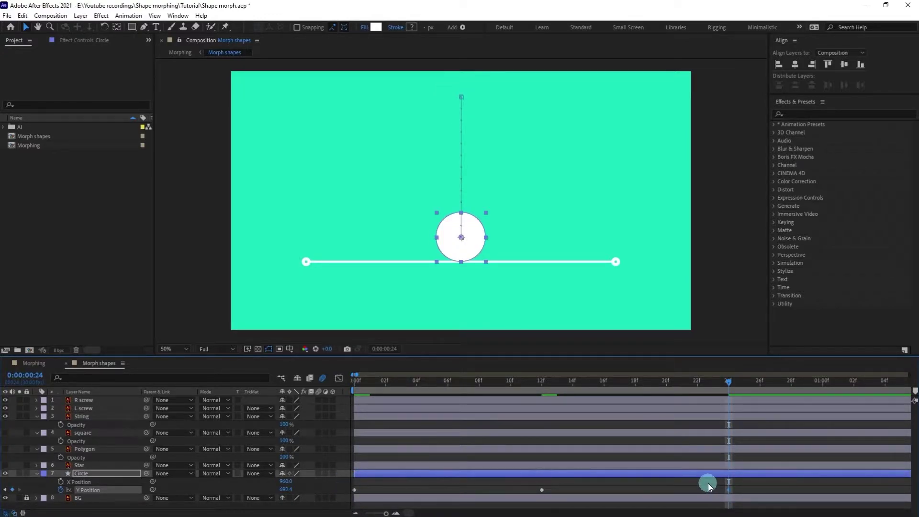
End the work area at frame 24 and preview the circle's motion from the start.
key("n")
left_click_drag(748, 389, 337, 391)
key("space")
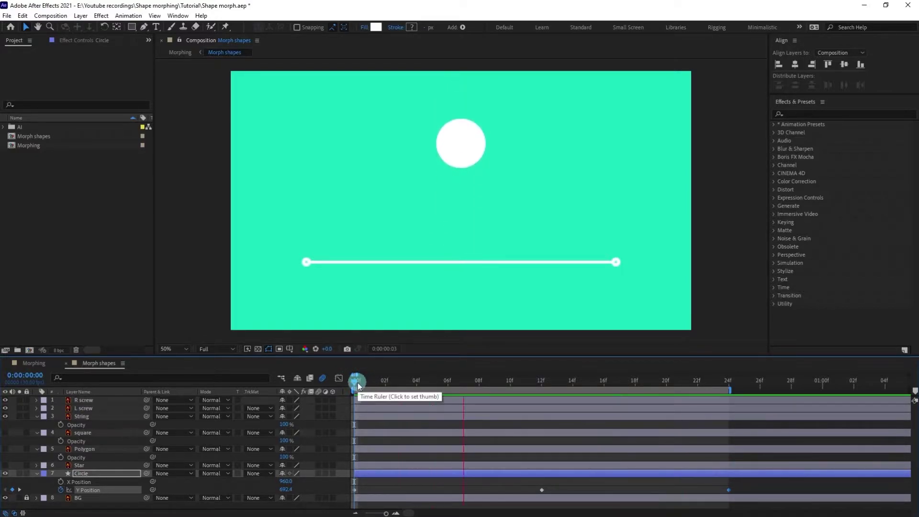
Apply Easy Ease to all three Y Position keyframes of the Circle layer.
left_click(710, 484)
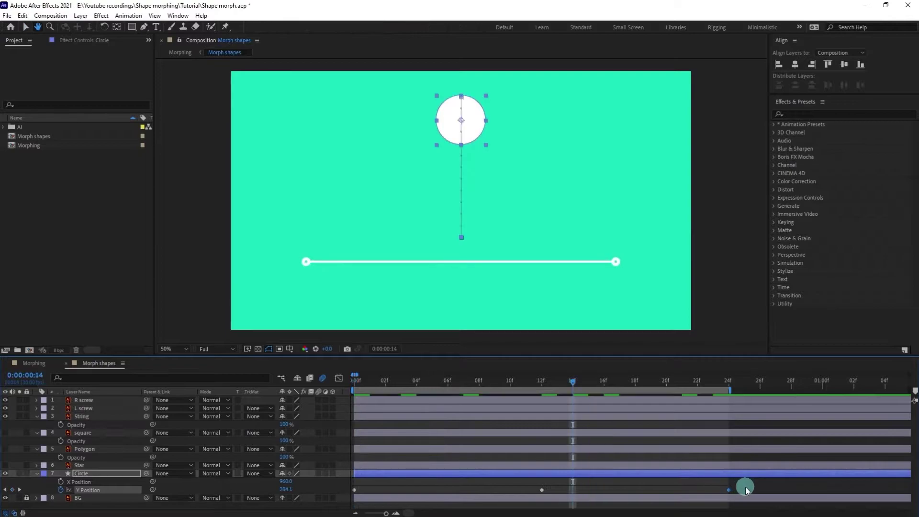
left_click_drag(746, 487, 326, 490)
key("F9")
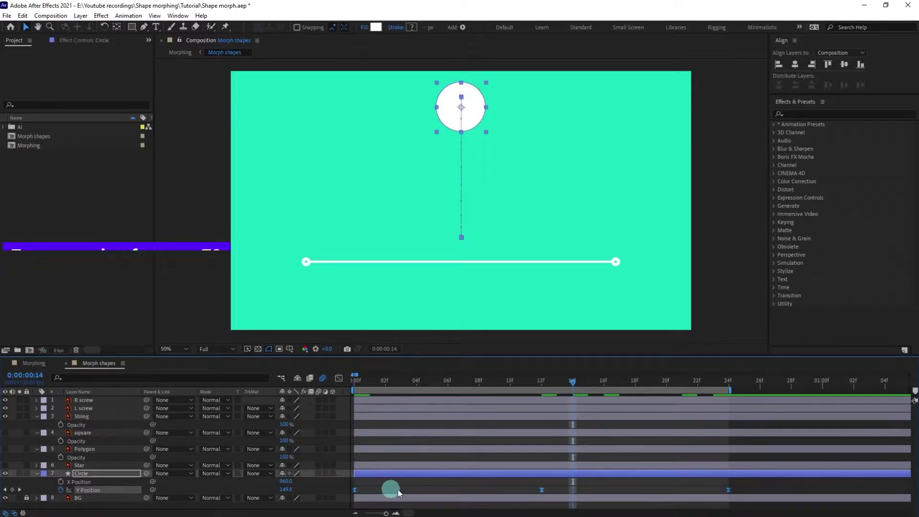
Show the Circle's Y Position curve in the Graph Editor as a value graph.
key("j")
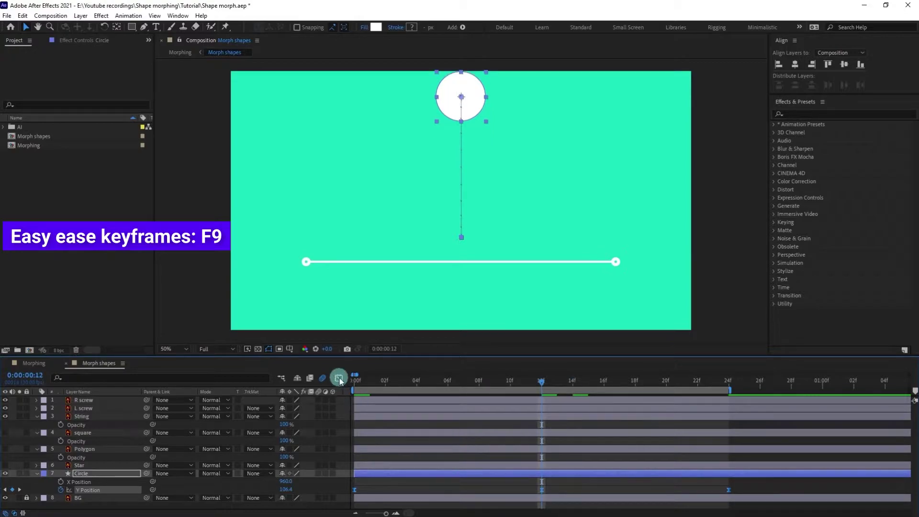
left_click(339, 381)
left_click_drag(506, 429, 571, 461)
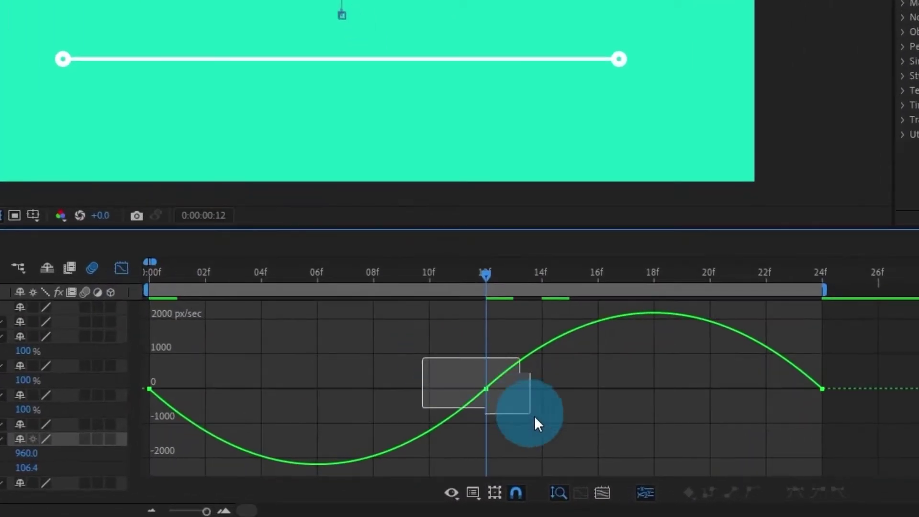
left_click(473, 492)
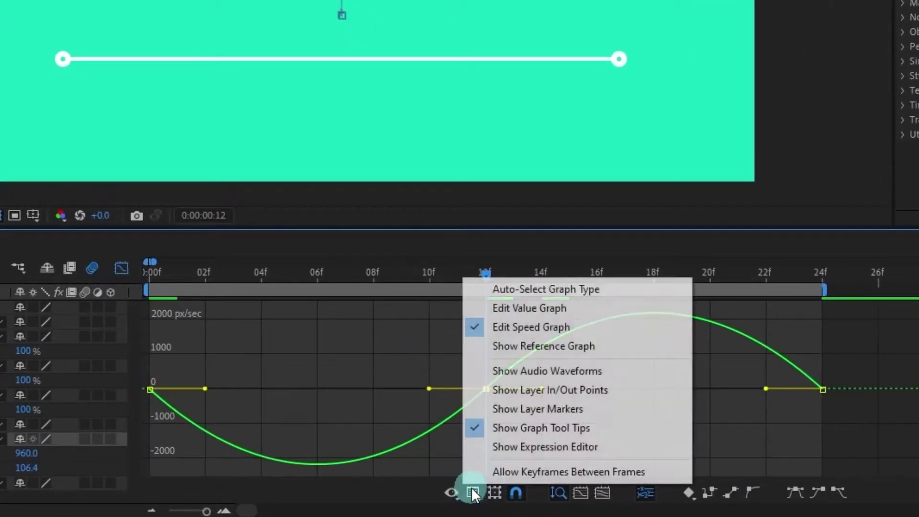
left_click(517, 311)
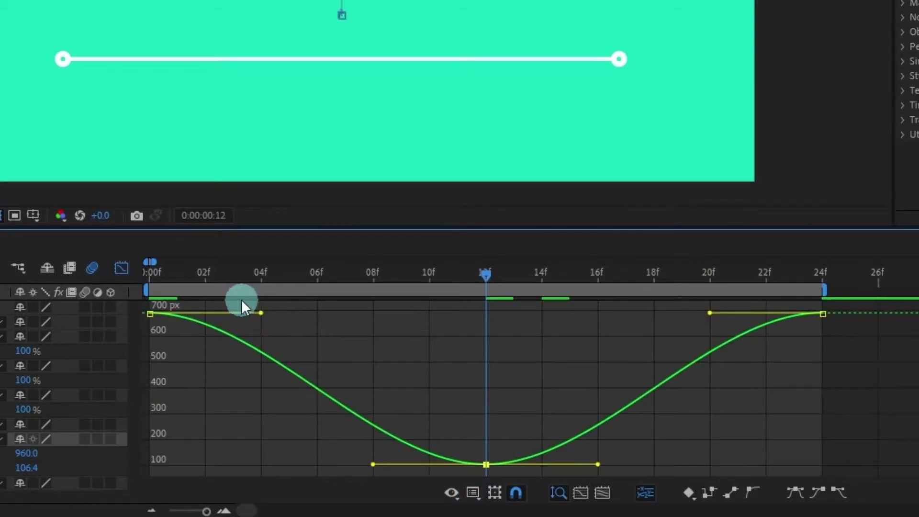
Steepen the Circle's Y Position curve at frames 0 and 24 by pulling both end keyframes' handles down toward the curve's middle.
left_click_drag(263, 312, 205, 394)
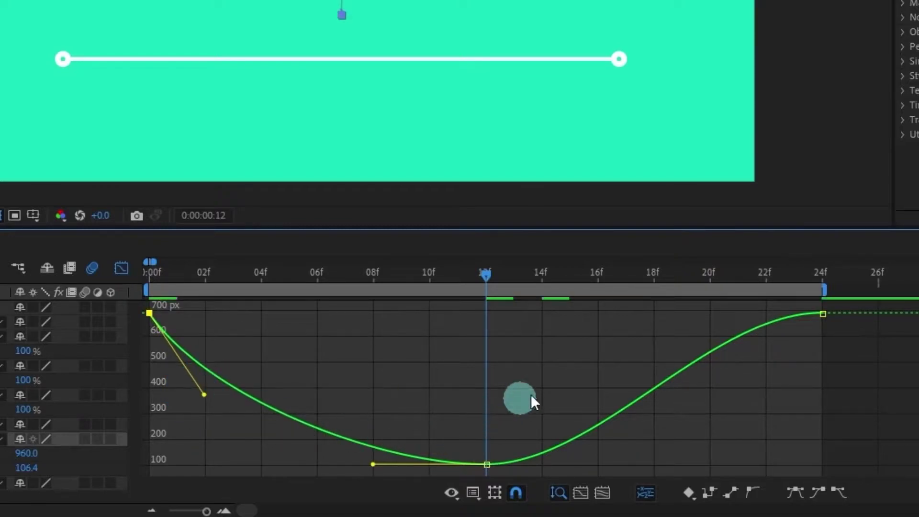
left_click(823, 314)
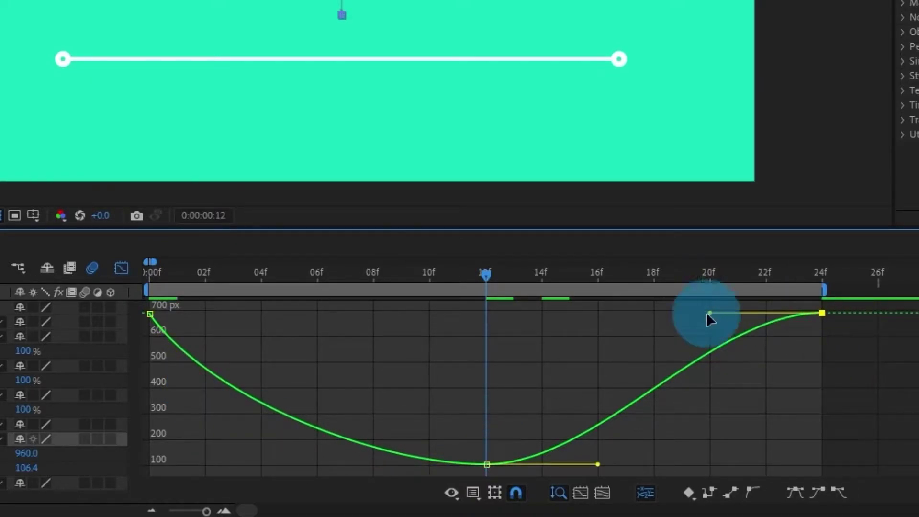
left_click_drag(707, 315, 750, 400)
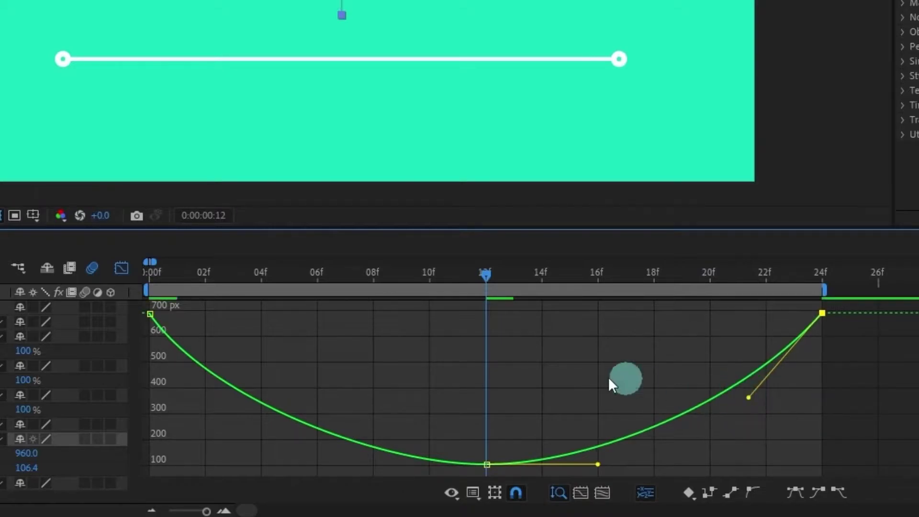
Scrub through the Circle's bounce and inspect the frame 12 keyframe's handles, playing a preview from the first frame.
left_click(149, 276)
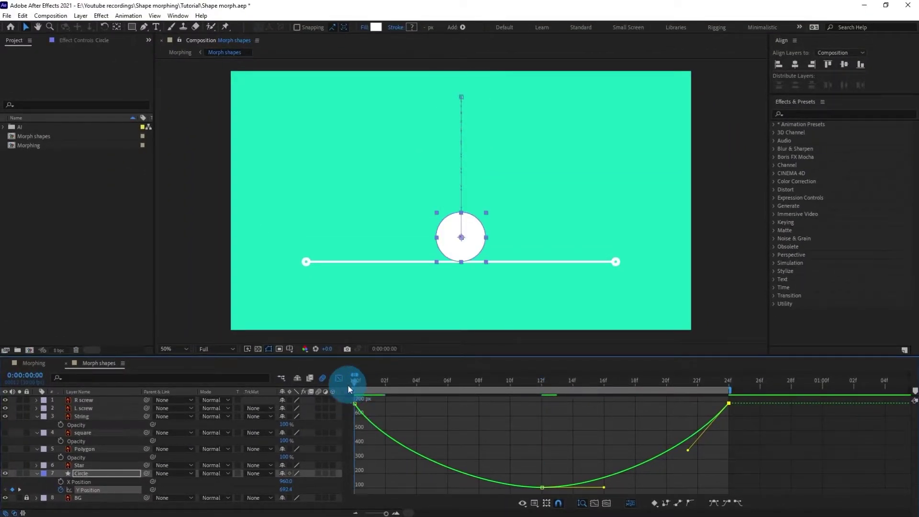
left_click_drag(348, 384, 528, 386)
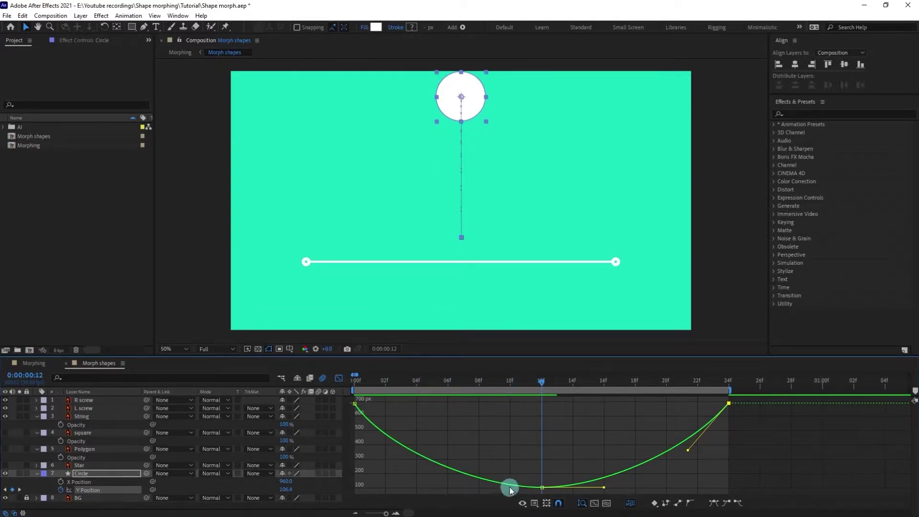
left_click_drag(555, 491, 556, 491)
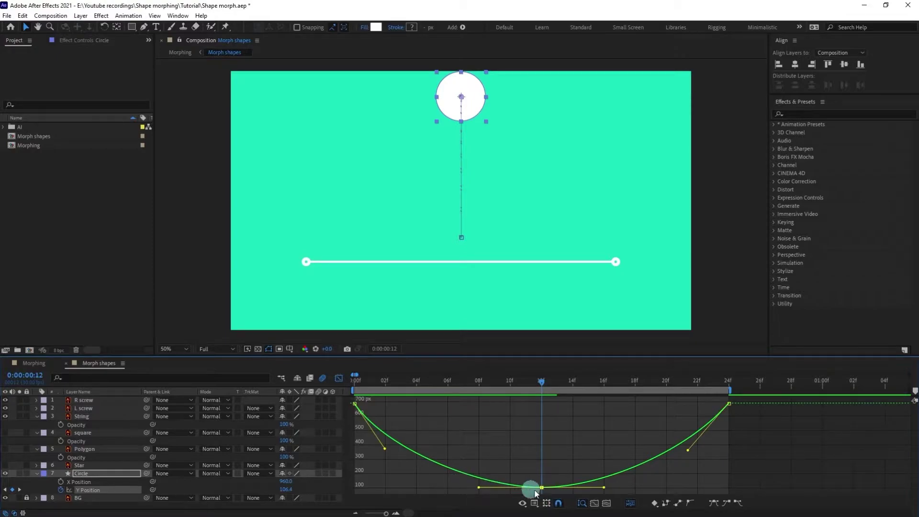
left_click_drag(544, 381, 319, 389)
key("space")
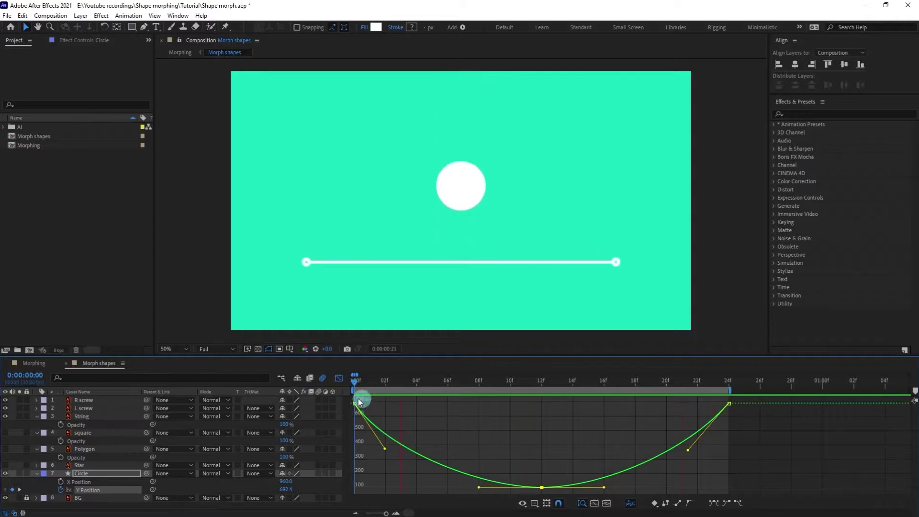
key("space")
Close the Graph Editor and save the project with the playhead at the first frame.
left_click(340, 379)
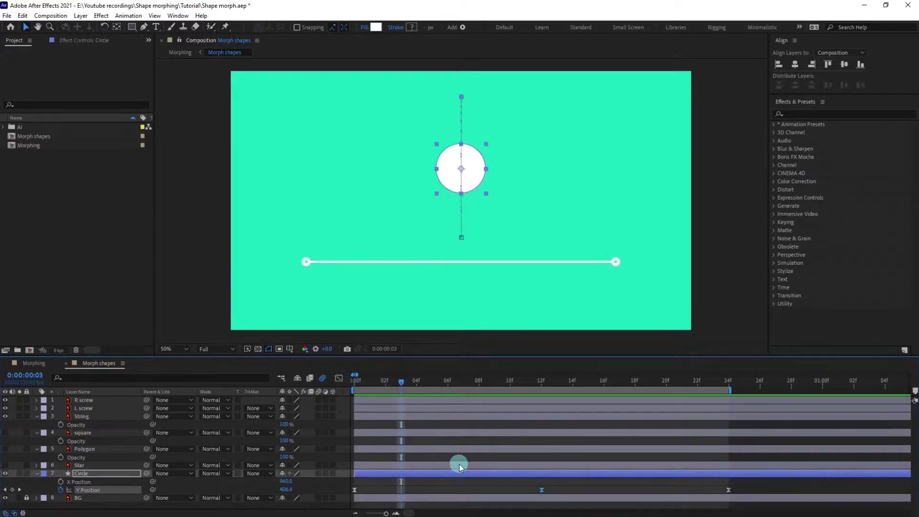
left_click(456, 485)
key("Home")
key("ctrl+s")
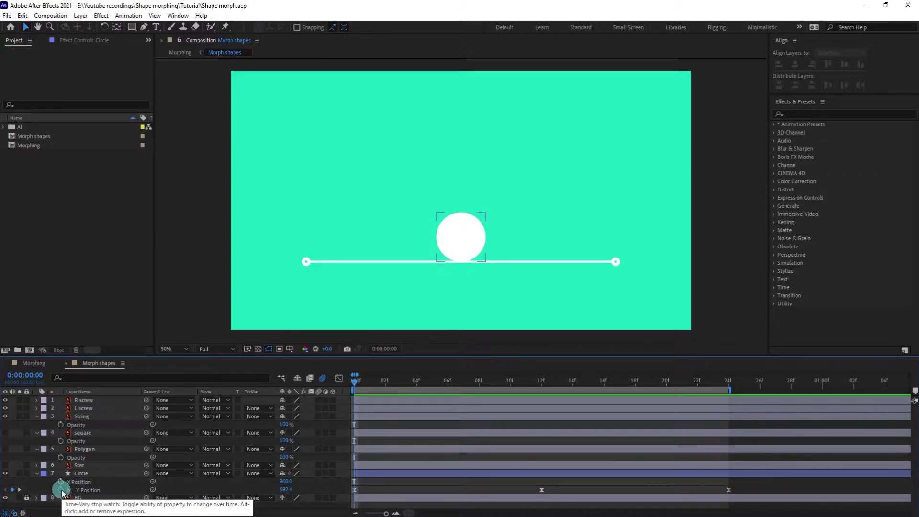
Add the expression loopIn()+loopOut()-value; to the Circle's Y Position.
left_click(61, 491, "alt")
type("l")
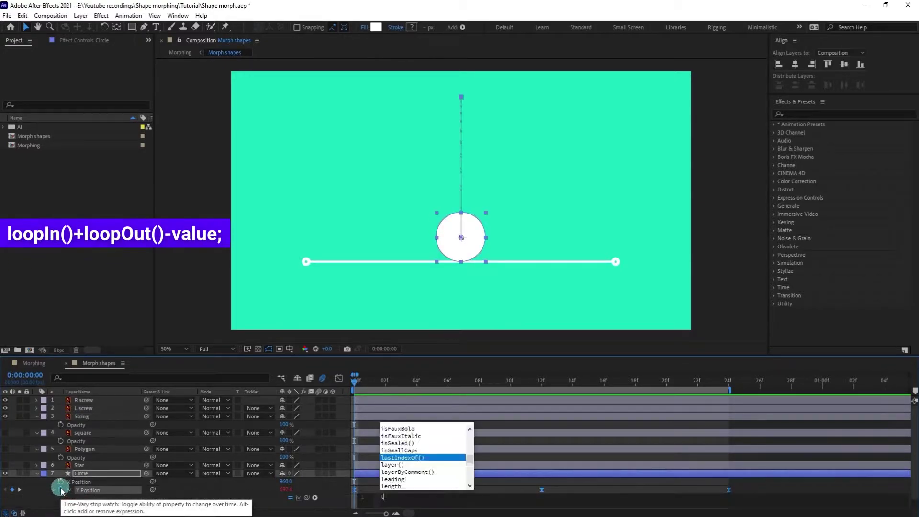
type("oopIn()+loop")
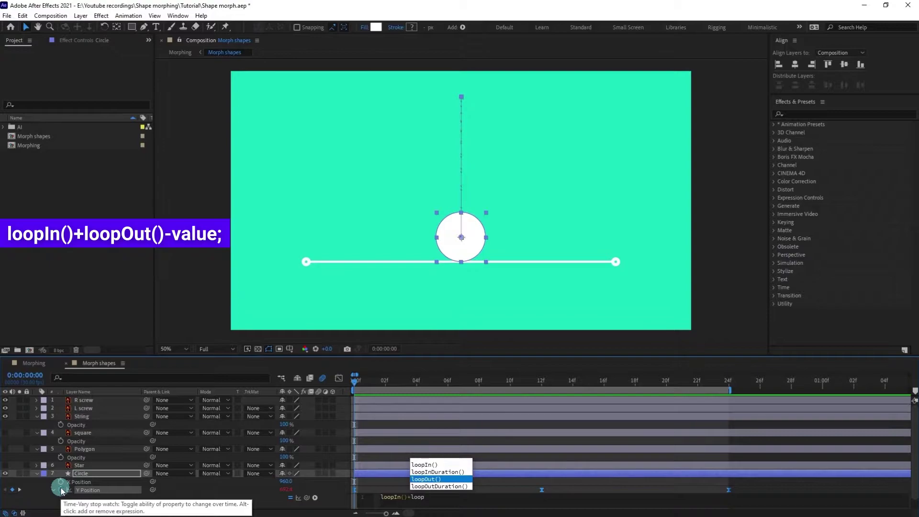
type("Out()-value")
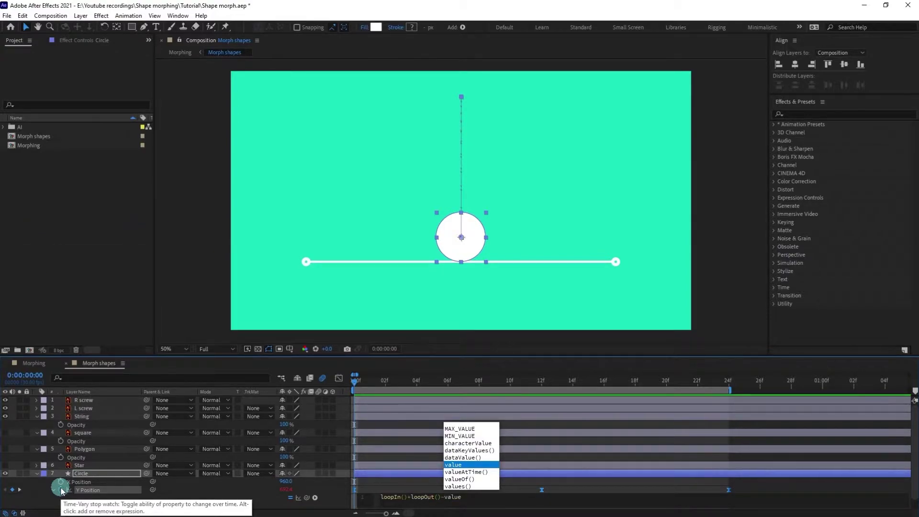
type(";")
key("ctrl+a")
left_click(485, 486)
Extend the work area's end to about 4 seconds.
key("space")
key("minus")
key("minus")
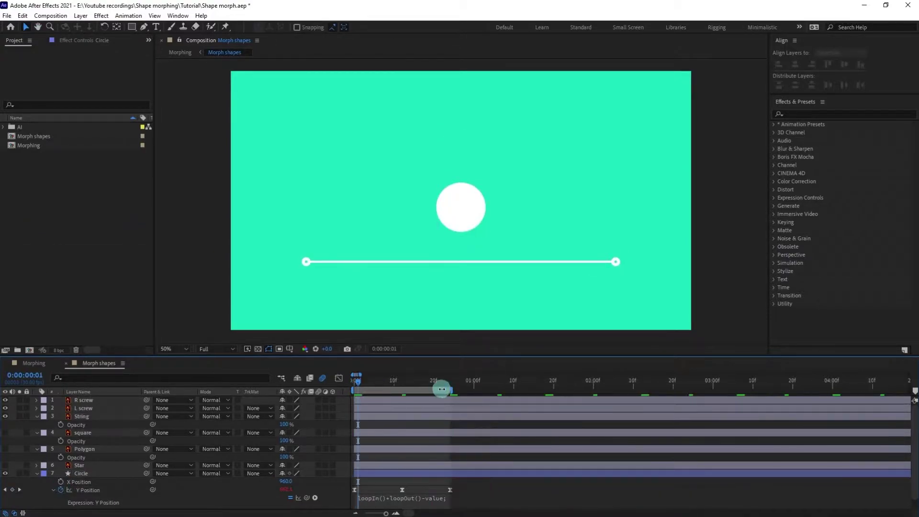
left_click_drag(442, 389, 490, 390)
key("minus")
key("minus")
Preview the Circle's looping bounce from the first frame, then stop playback there.
left_click_drag(385, 382, 316, 385)
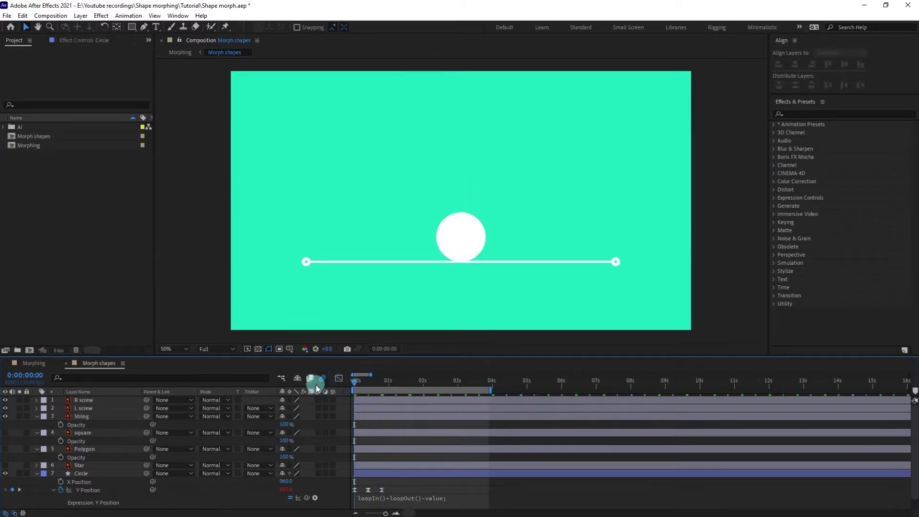
key("space")
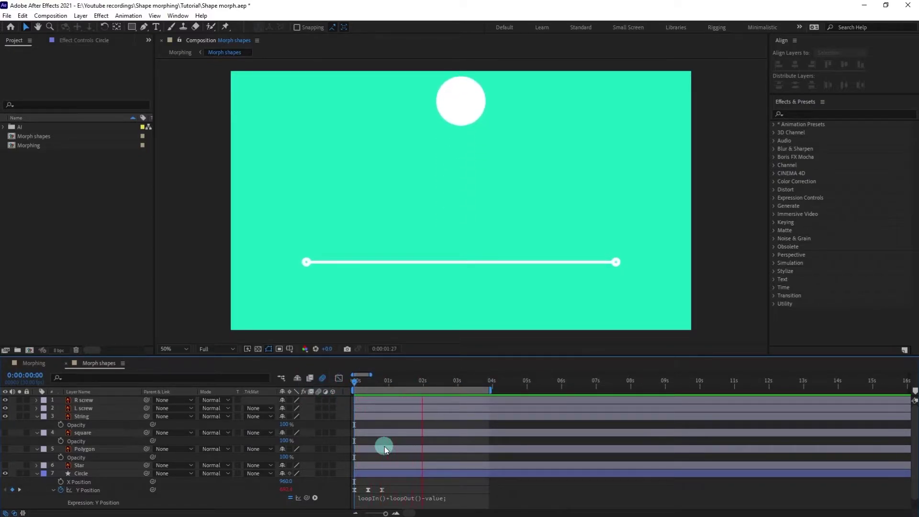
left_click(352, 382)
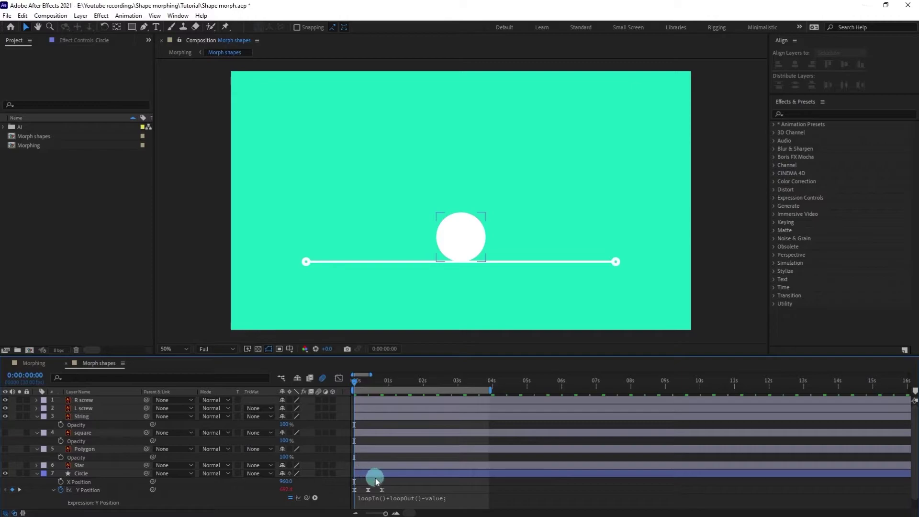
Make the square layer visible and create a shape layer from its vector artwork.
left_click(83, 434)
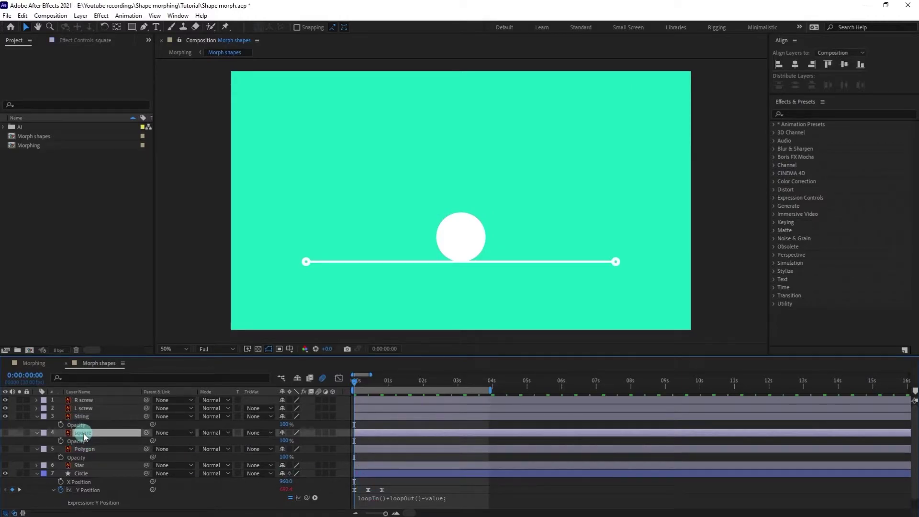
left_click(5, 433)
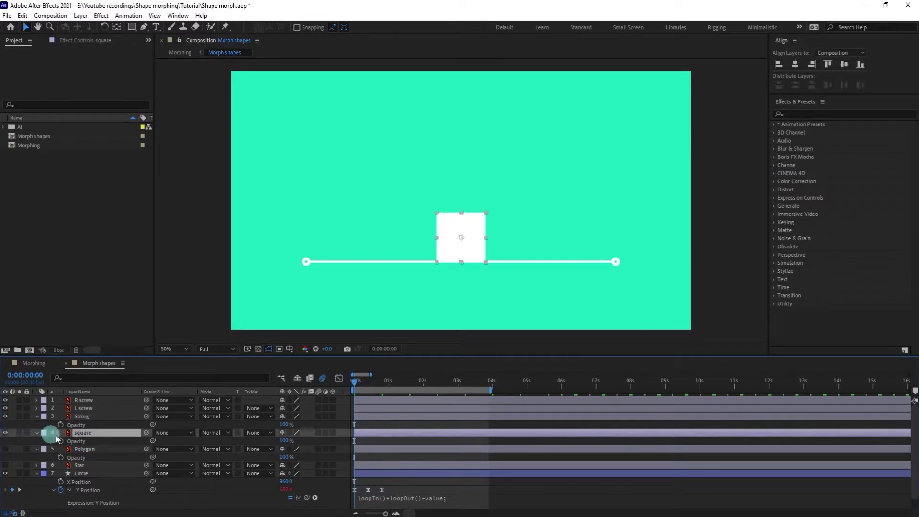
right_click(78, 437)
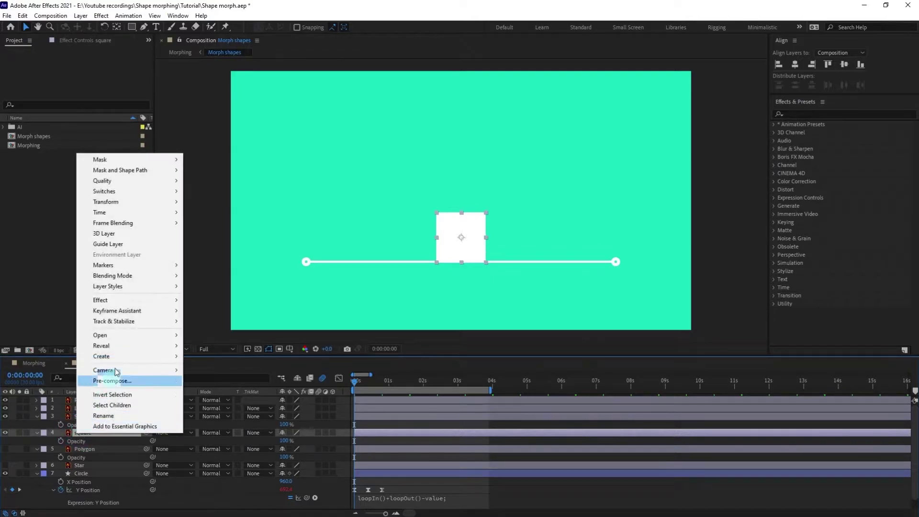
mouse_move(136, 357)
left_click(202, 390)
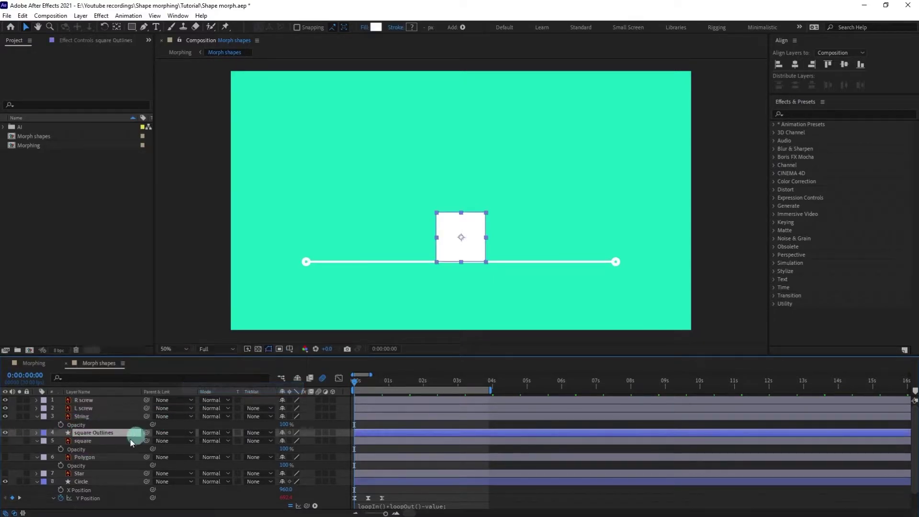
Delete the original square vector layer, keeping the square Outlines shape layer.
left_click(82, 441)
key("Delete")
scroll(394, 436, "down", 1)
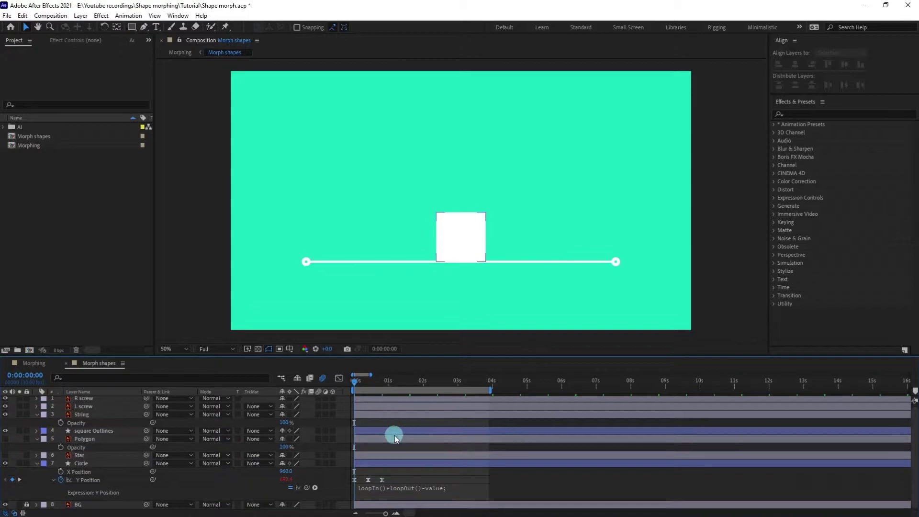
Expand the Circle layer's Contents, Group 1 and Path 1 to reveal its Path property.
left_click(357, 466)
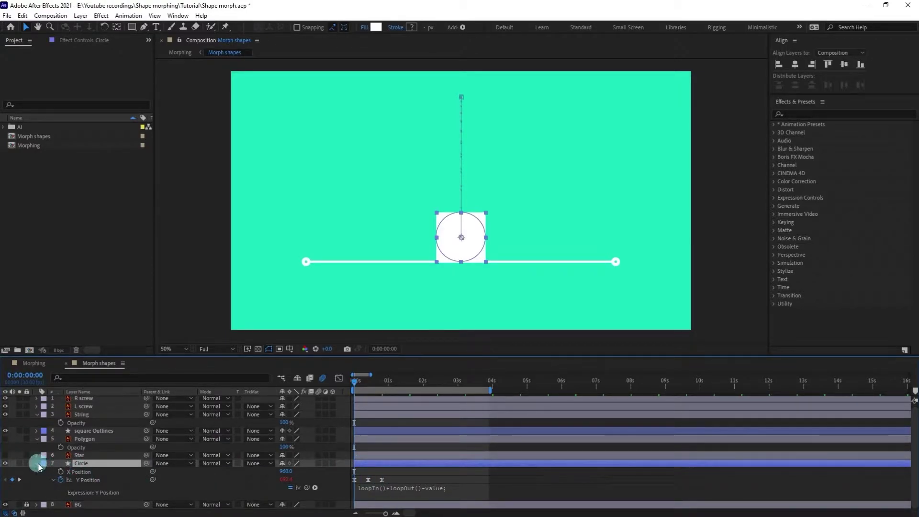
left_click(37, 463)
left_click(37, 465)
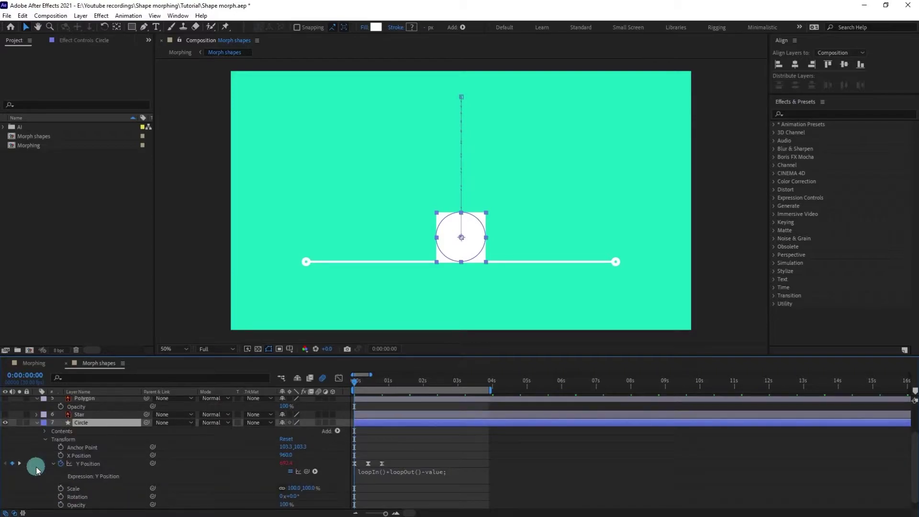
left_click(46, 432)
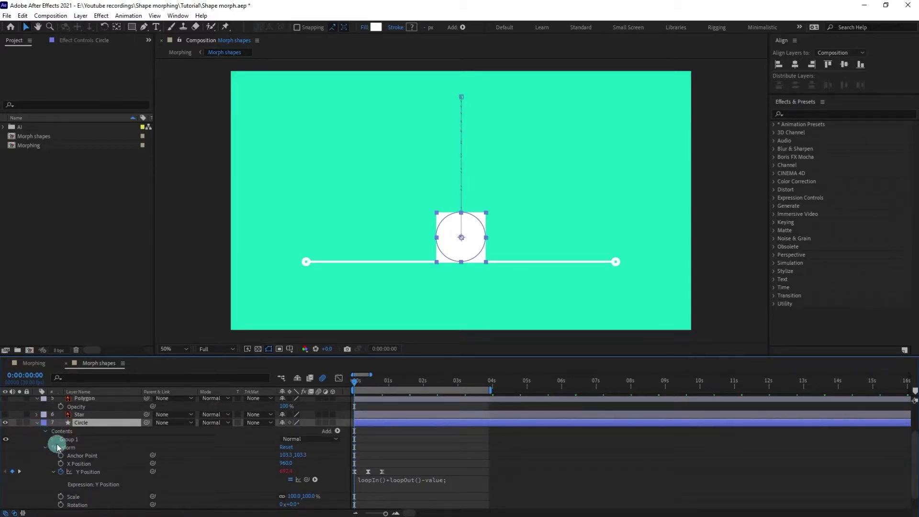
left_click(53, 441)
left_click(62, 447)
scroll(230, 460, "down", 2)
Set a Path keyframe for the Circle's Path 1 at frame 12, where the circle is highest.
left_click(396, 471)
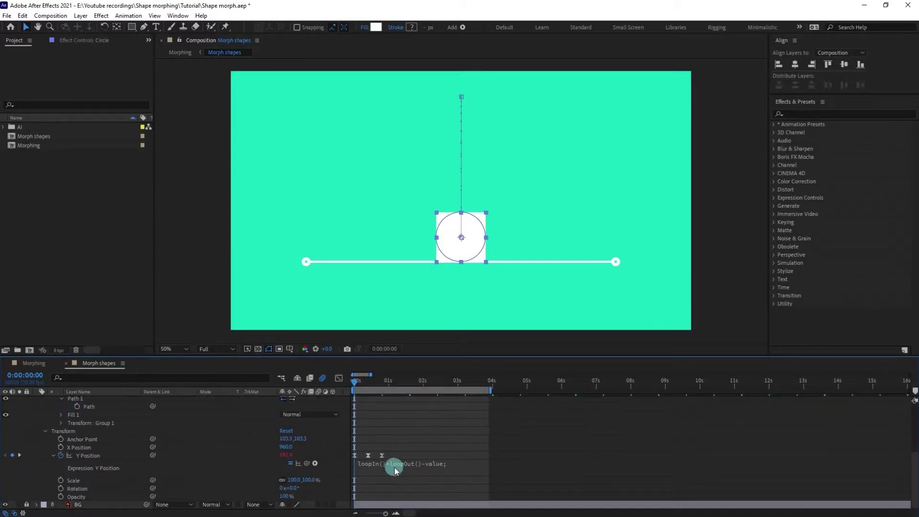
key("k")
scroll(461, 437, "up", 1)
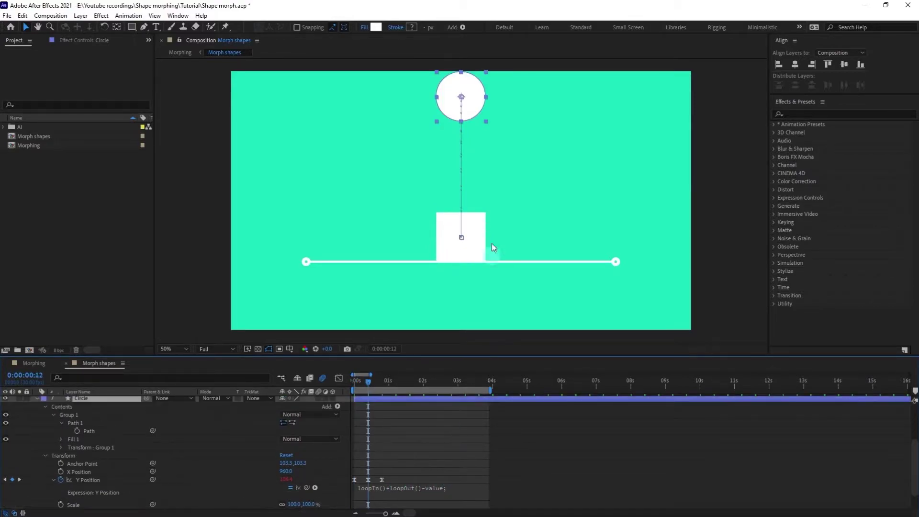
scroll(464, 109, "down", 2)
left_click(95, 454)
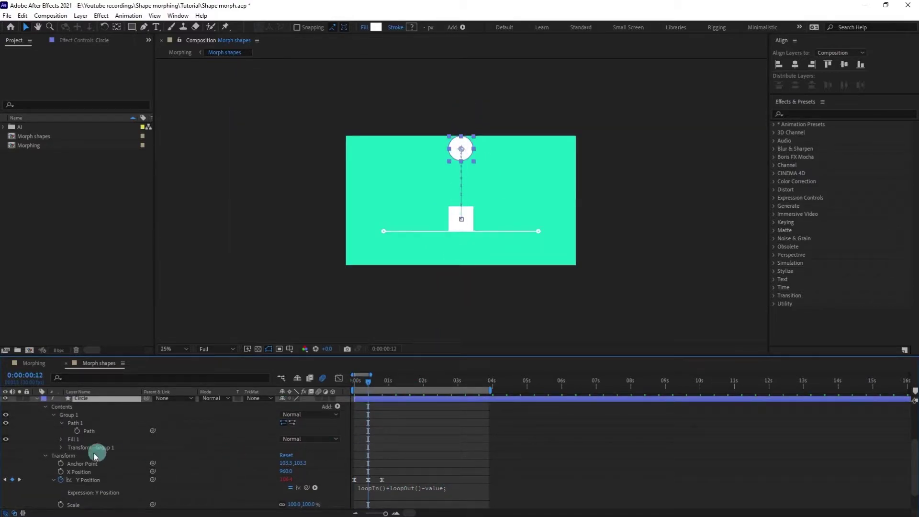
left_click(77, 431)
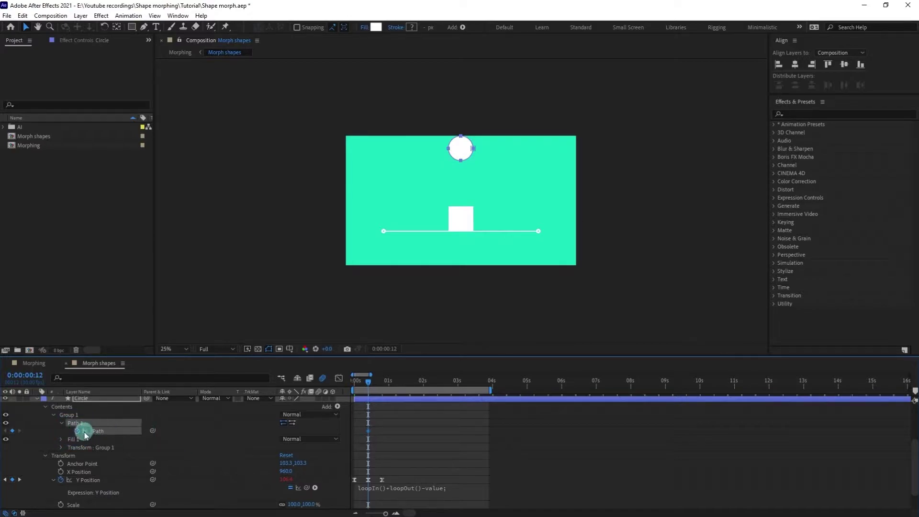
Move to frame 24 and expand the square Outlines layer down to the Path property of its Path 1.
left_click(400, 439)
scroll(411, 438, "up", 4)
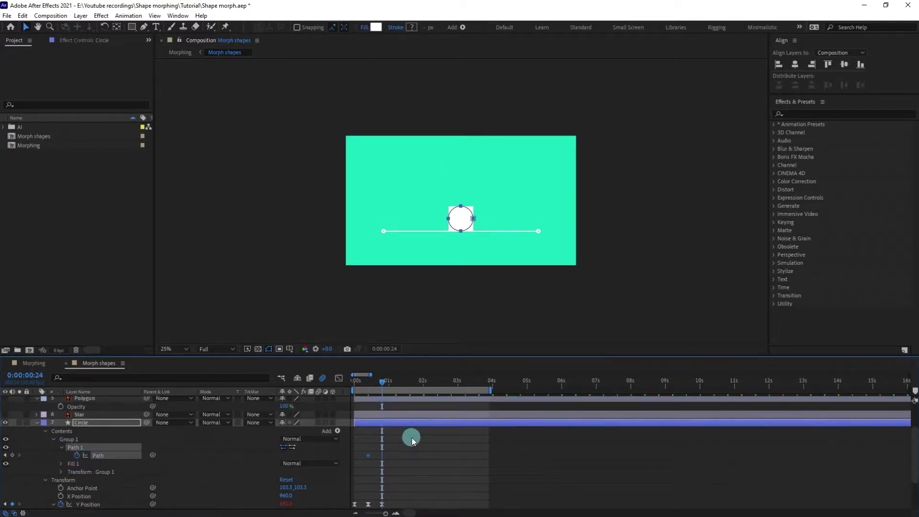
left_click(83, 432)
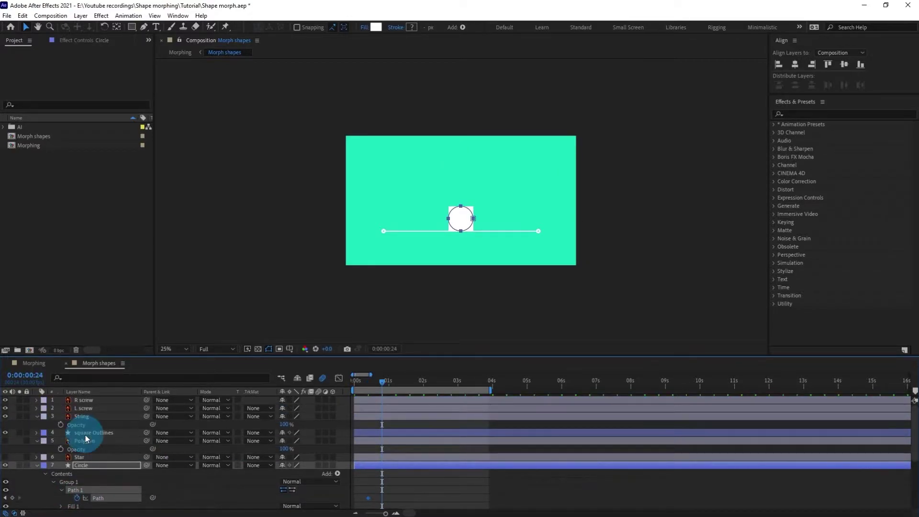
left_click(37, 433)
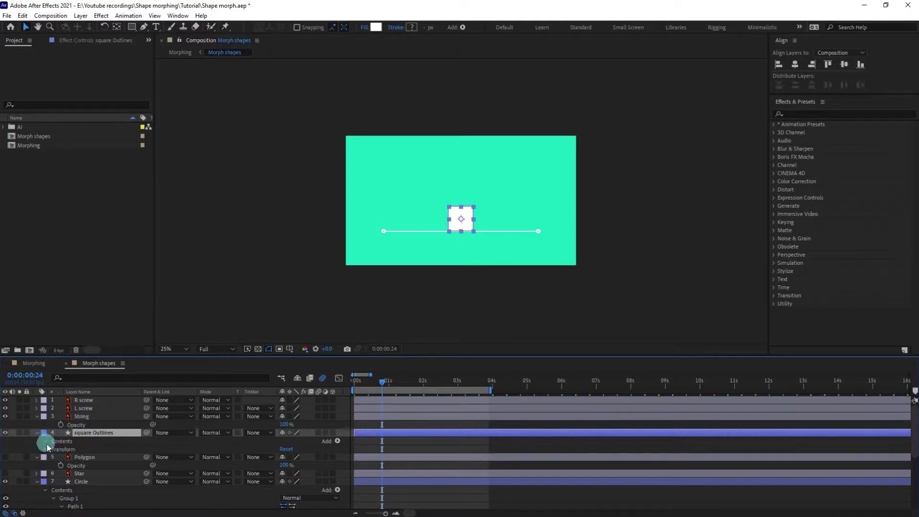
left_click(46, 442)
left_click(54, 449)
left_click(62, 458)
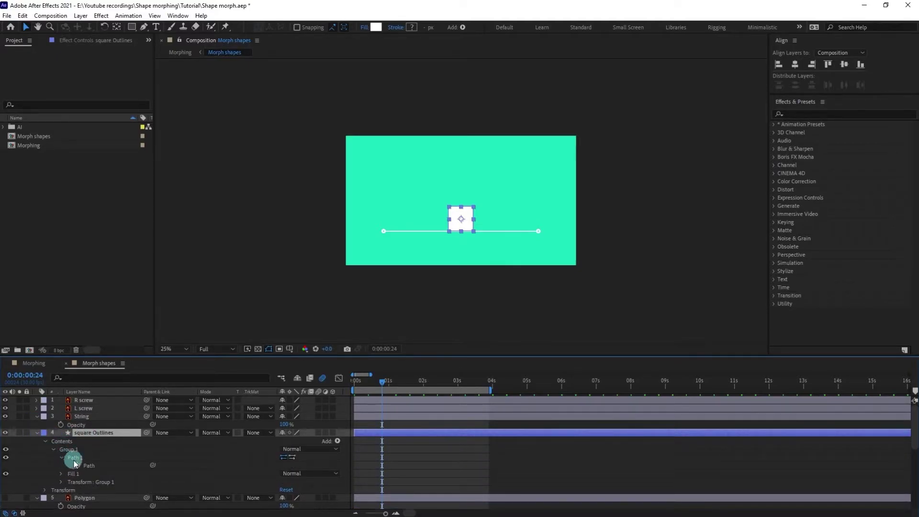
Copy the Path of square Outlines and paste it into the Circle's Path as a keyframe at frame 24.
left_click(91, 466)
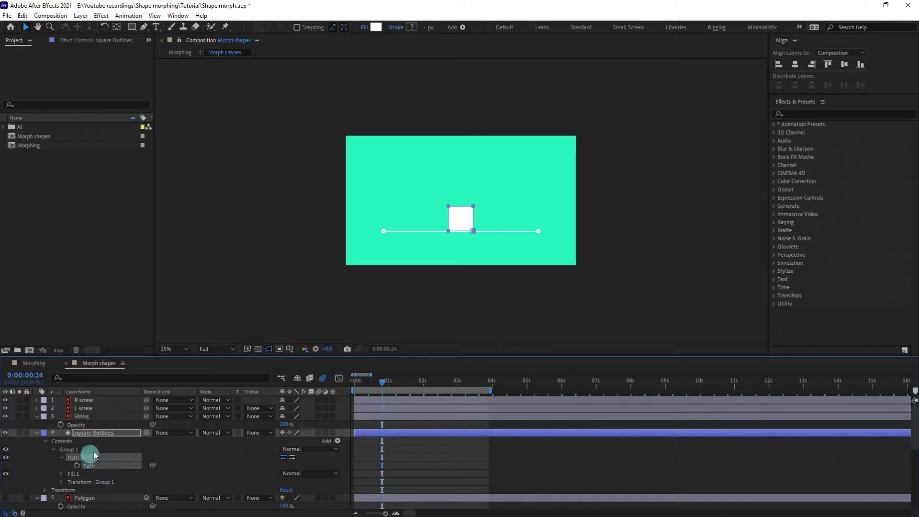
left_click(92, 450)
left_click(88, 467)
scroll(335, 479, "down", 5)
left_click(98, 433)
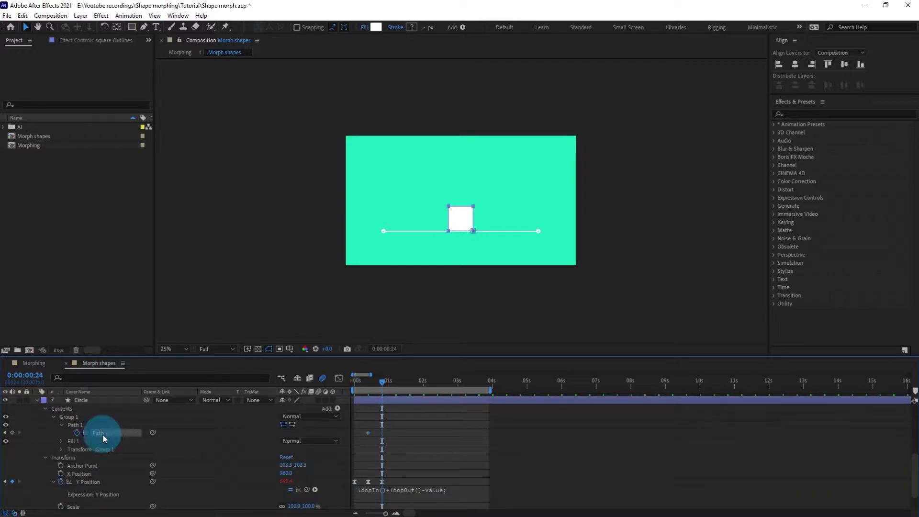
key("ctrl+v")
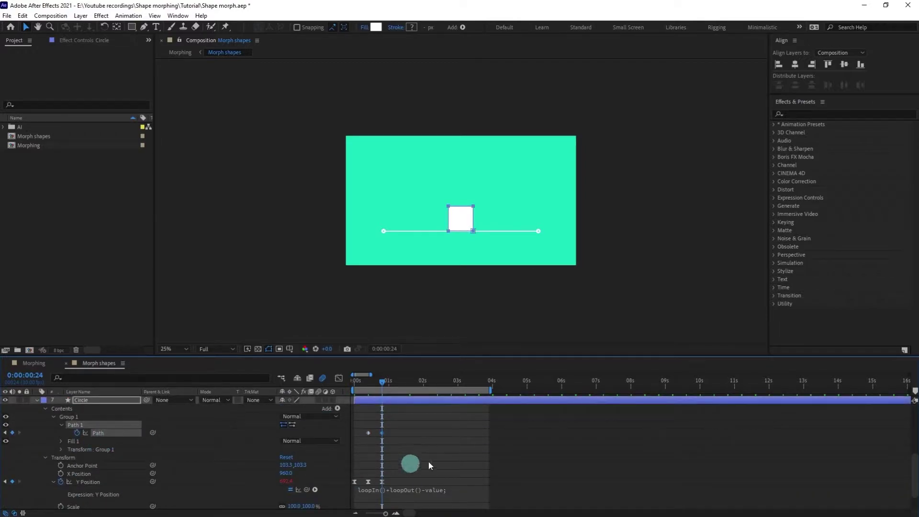
Play back the Circle's bounce and morph into the square from the first frame.
left_click(369, 386)
left_click_drag(369, 386, 354, 383)
key("space")
left_click(438, 436)
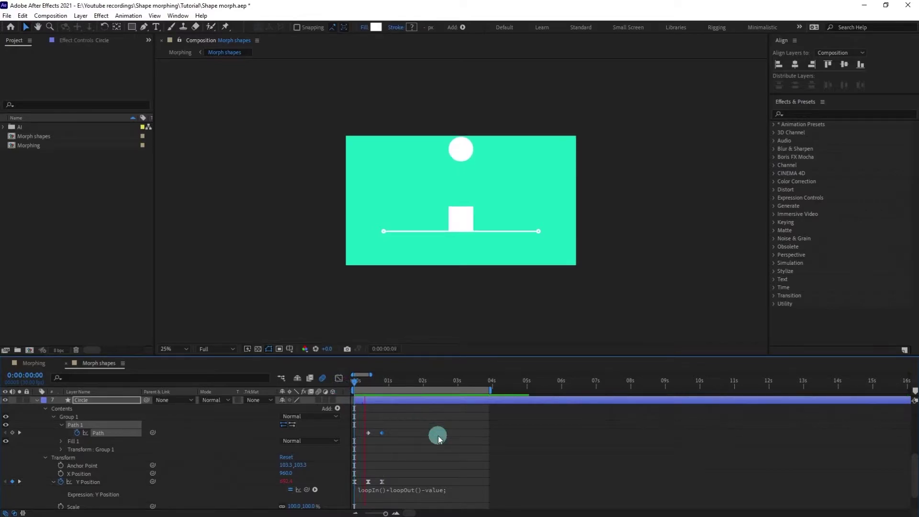
key("space")
Delete the square Outlines layer and preview the morph from near the start of the composition.
scroll(434, 439, "up", 4)
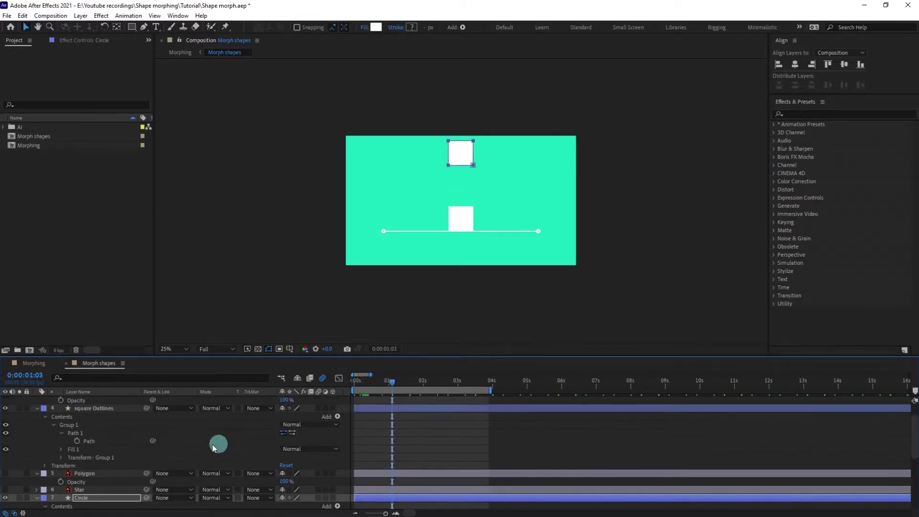
left_click(99, 409)
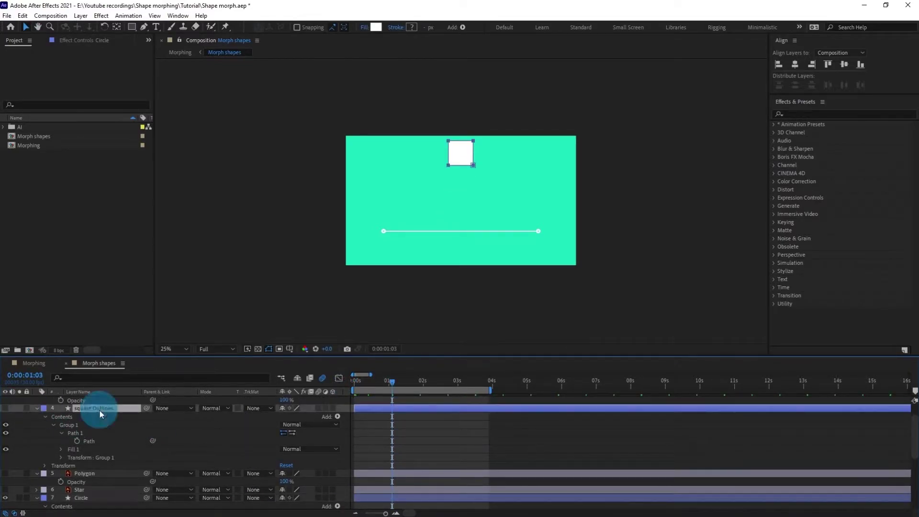
key("Delete")
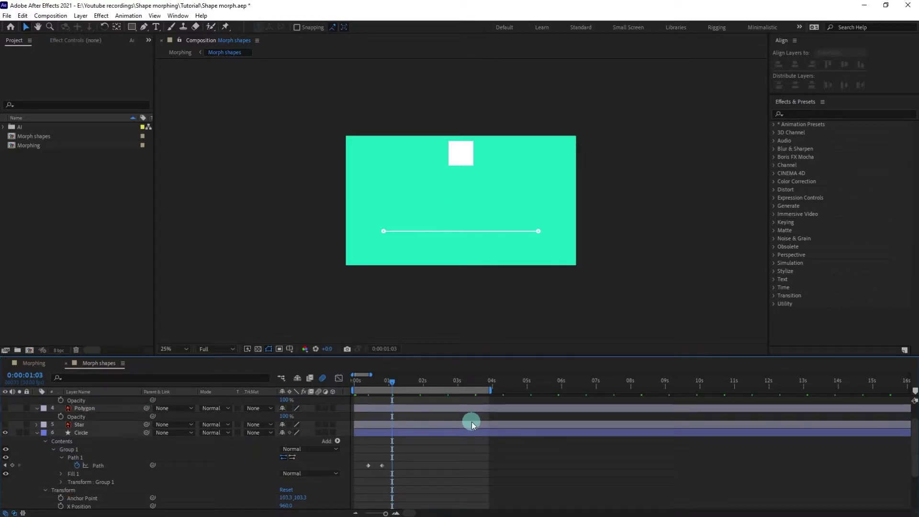
left_click(358, 385)
key("space")
key("space")
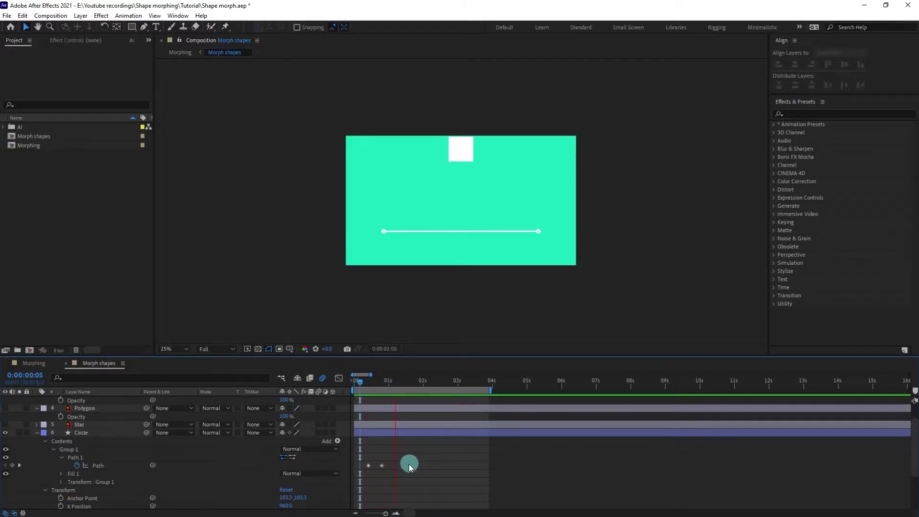
Apply Easy Ease to both Path keyframes of the Circle layer.
left_click_drag(393, 462, 360, 476)
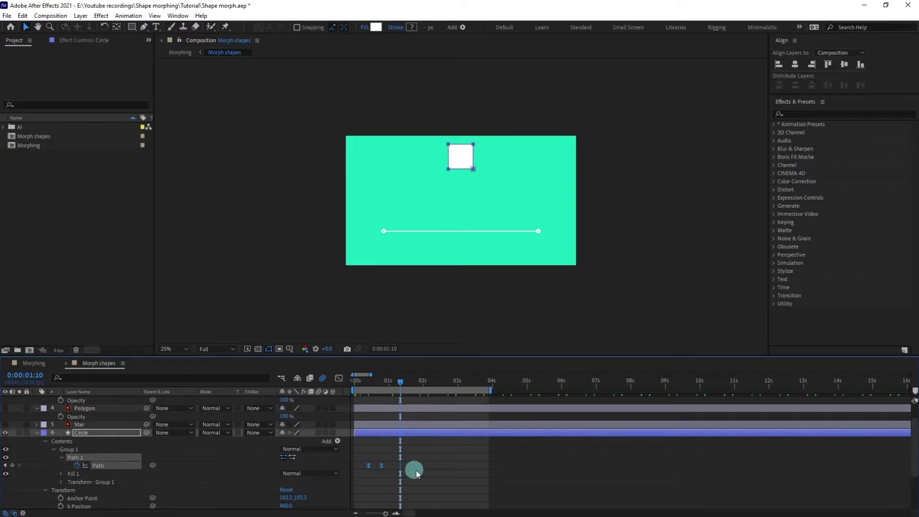
scroll(420, 469, "down", 1)
scroll(421, 470, "up", 1)
scroll(395, 450, "up", 1)
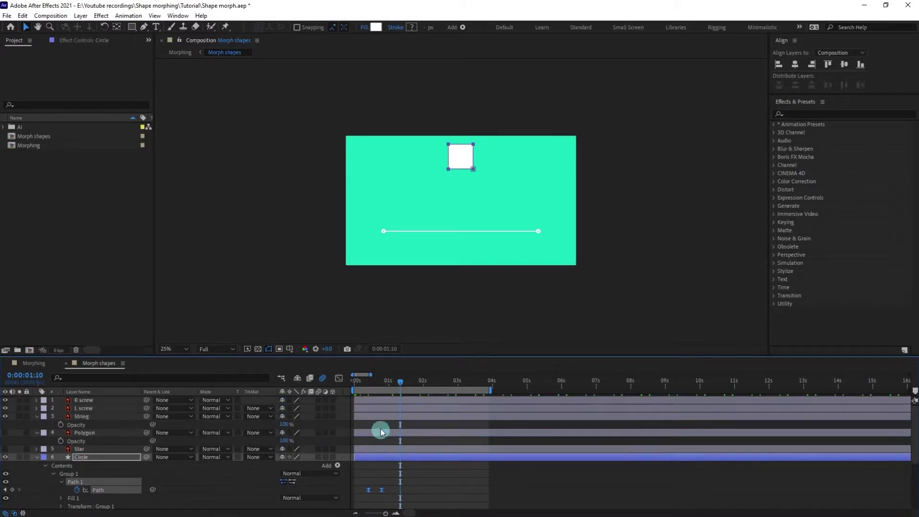
Move to frame 17 and select the Circle's Path 1 for vertex editing.
left_click(374, 390)
left_click_drag(373, 388, 374, 389)
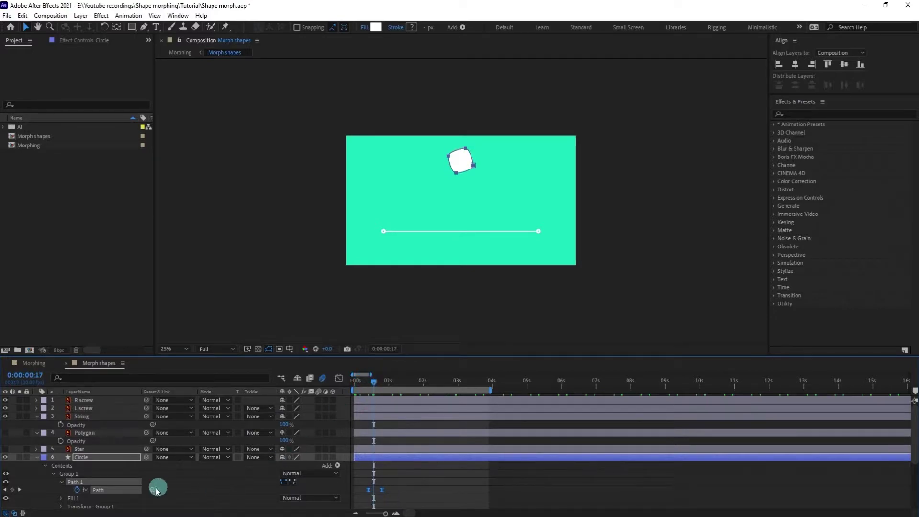
left_click(92, 474)
left_click(86, 482)
Adjust the Circle path's vertex handles at frame 17 so its sides bulge outward into a rounder in-between shape.
scroll(560, 191, "up", 2)
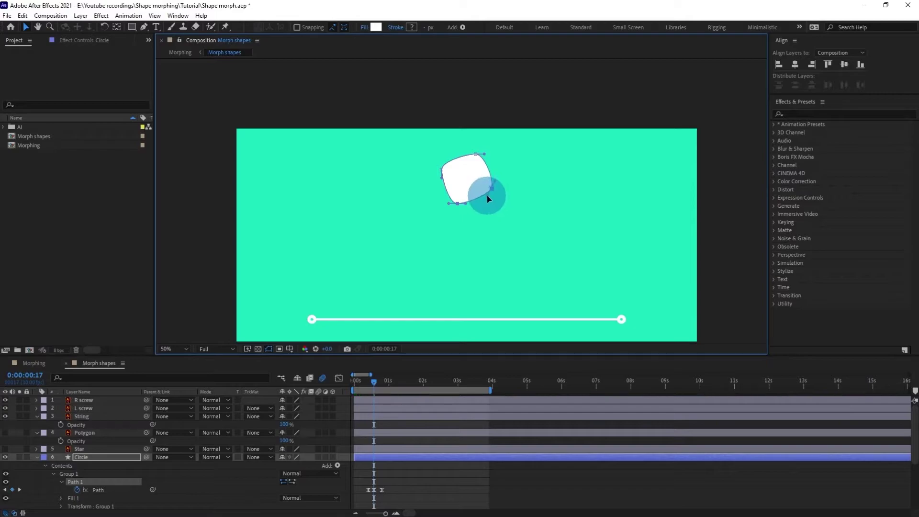
left_click_drag(487, 196, 464, 149)
left_click(478, 154)
left_click(475, 154)
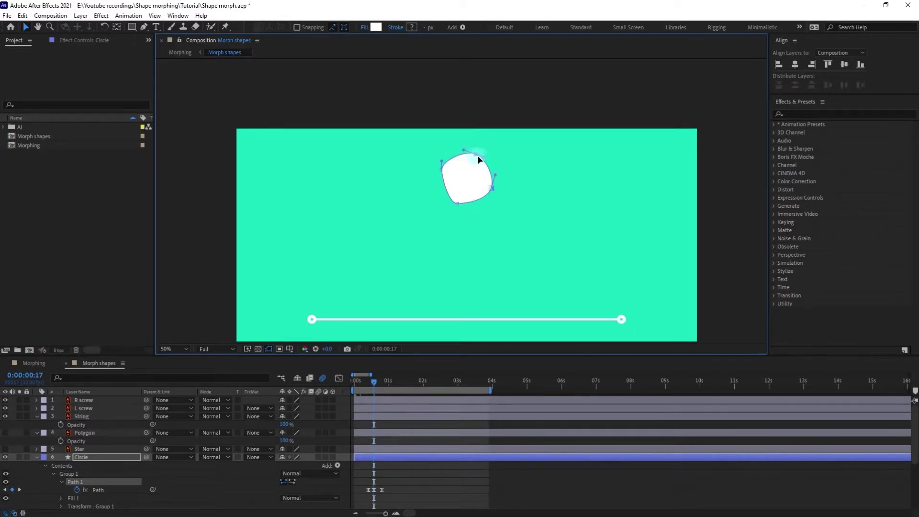
left_click(482, 158)
left_click(442, 170)
left_click(442, 180)
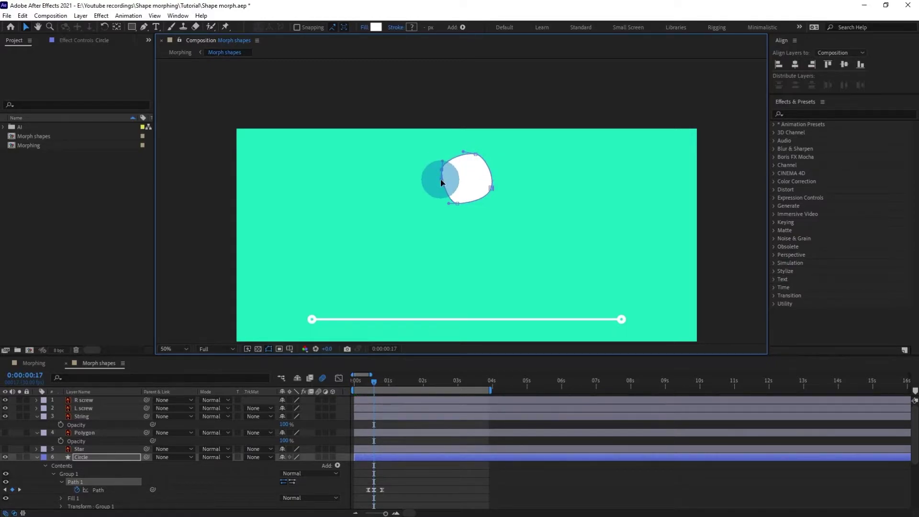
left_click(456, 202)
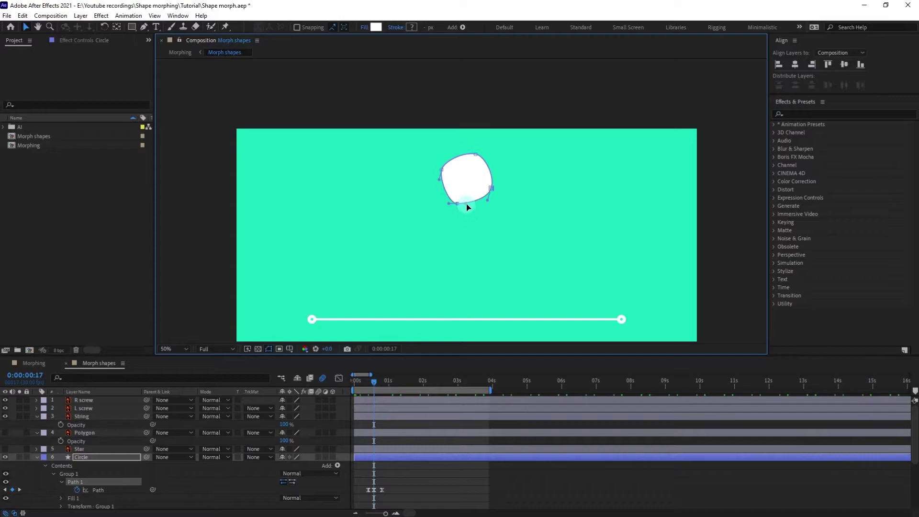
Preview the morph with the rounded in-between shape from near the start.
key("comma")
key("comma")
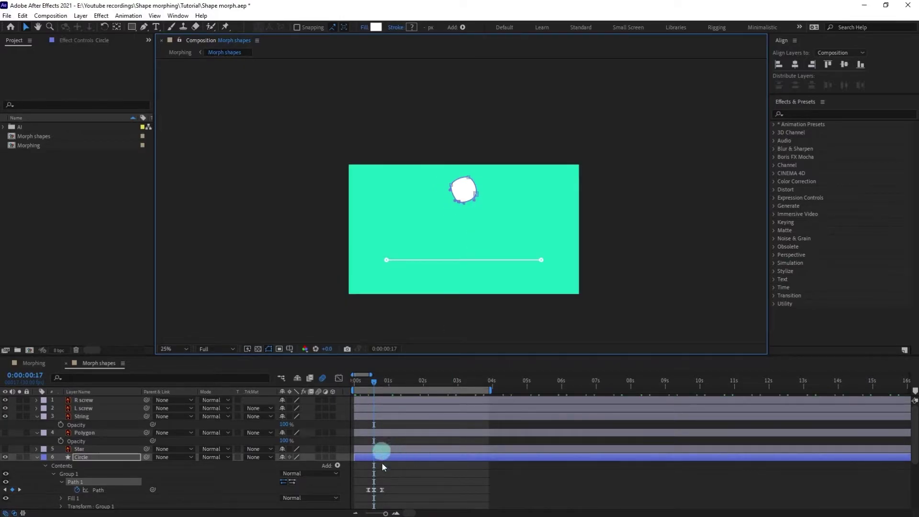
left_click_drag(375, 402, 361, 384)
key("space")
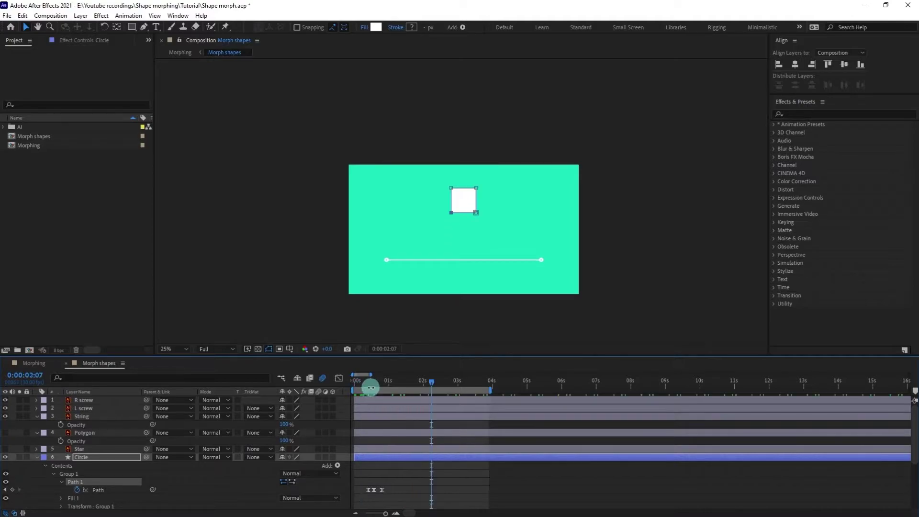
Go 12 frames past frame 24 to 0:00:01:06 and add a Path keyframe holding the square shape.
left_click_drag(373, 383, 381, 383)
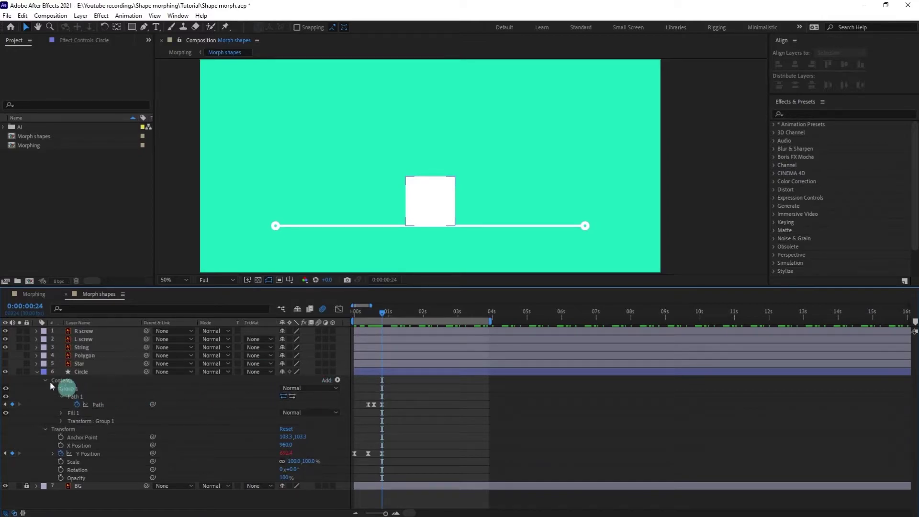
left_click(16, 306)
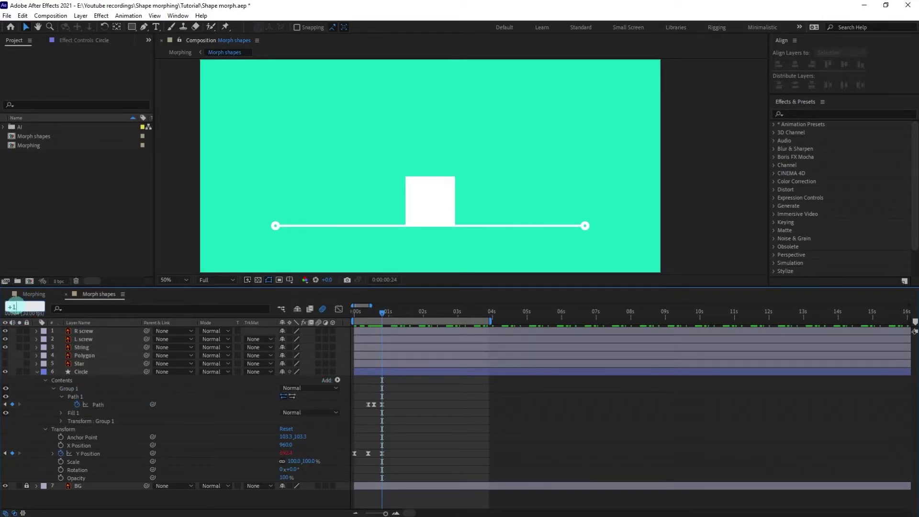
key("Return")
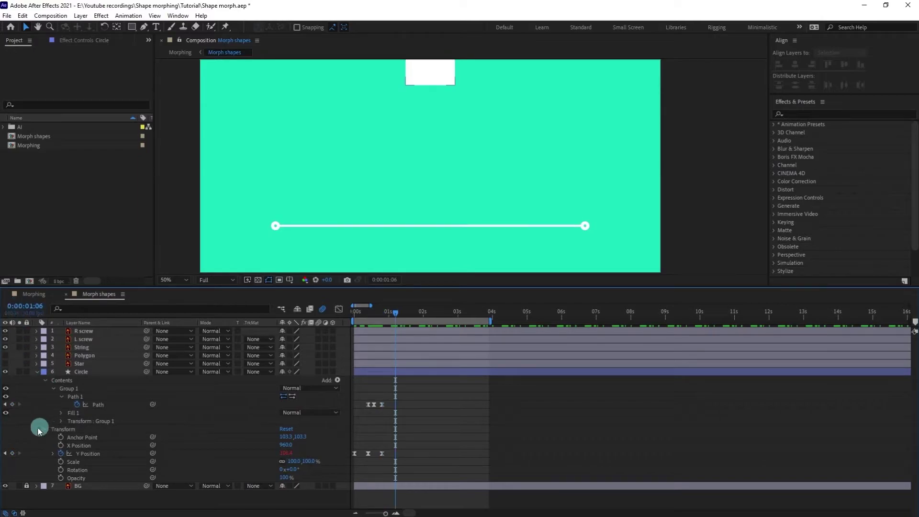
left_click(23, 402)
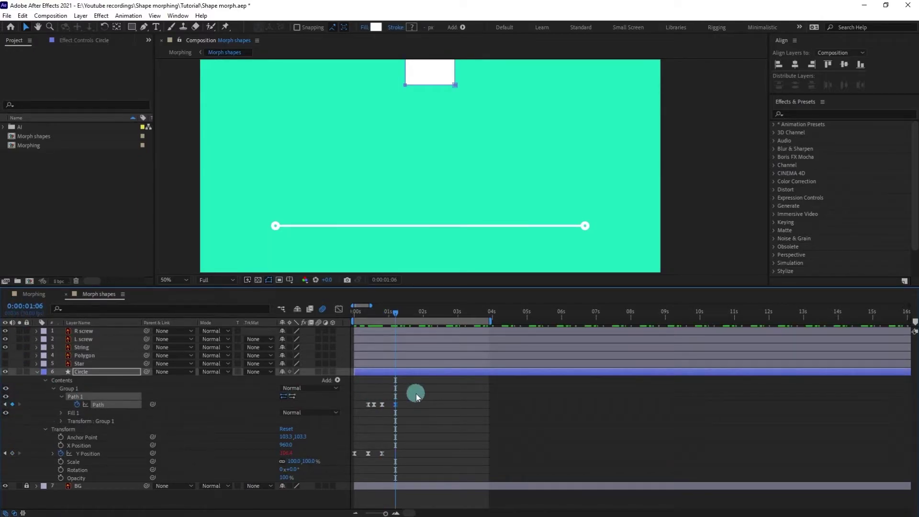
Advance another 12 frames to 0:00:01:18 and make the Polygon layer visible.
left_click(34, 309)
type("+1")
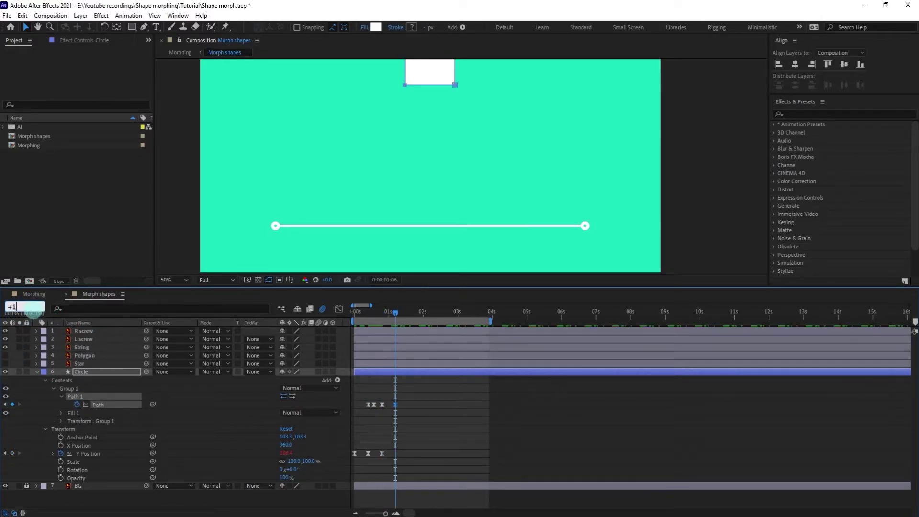
type("2")
key("Return")
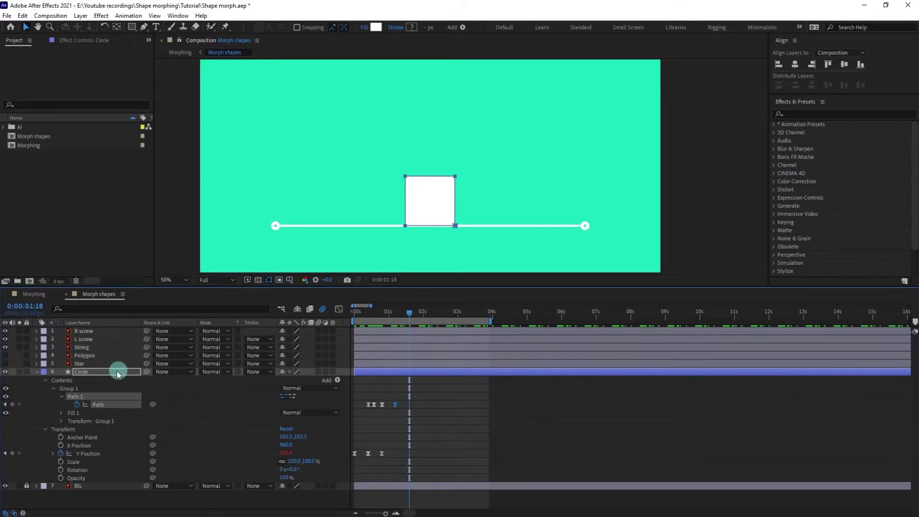
left_click(5, 356)
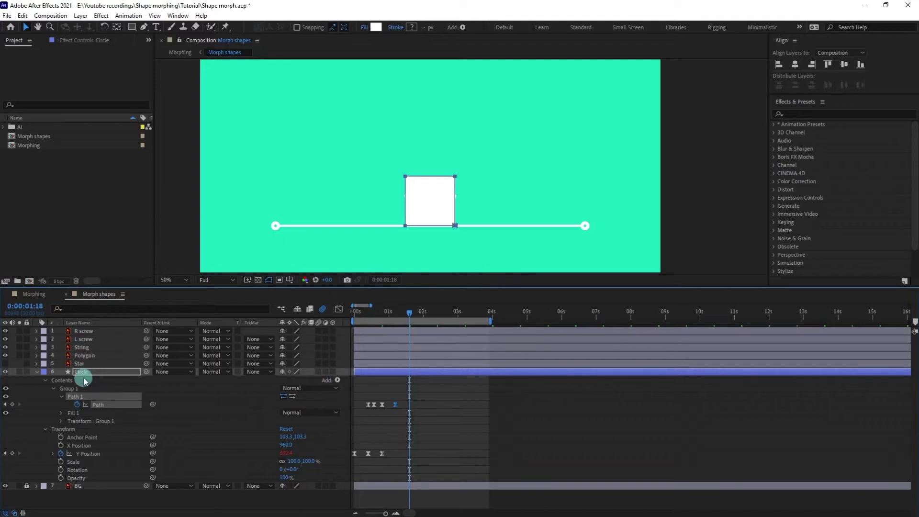
Set the Polygon layer's opacity to 60%.
left_click(85, 357)
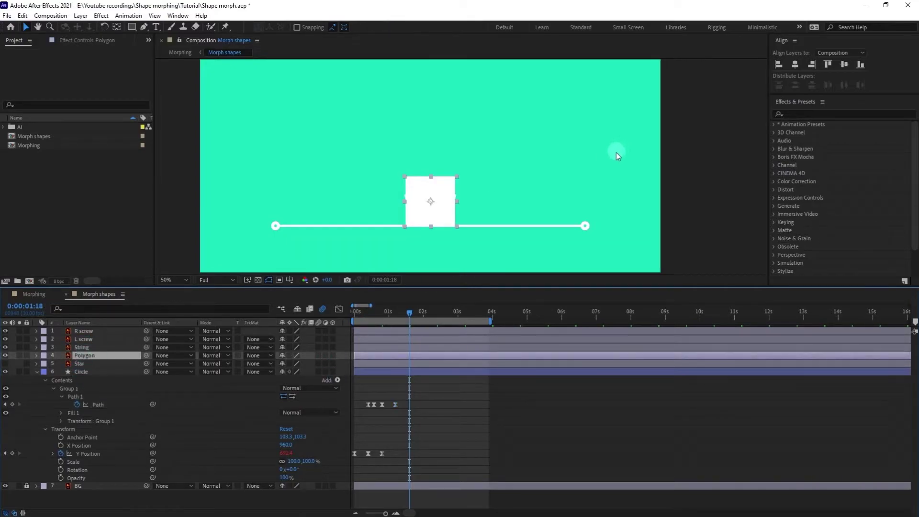
scroll(517, 181, "up", 2)
key("h")
left_click_drag(431, 207, 461, 118)
left_click(229, 309)
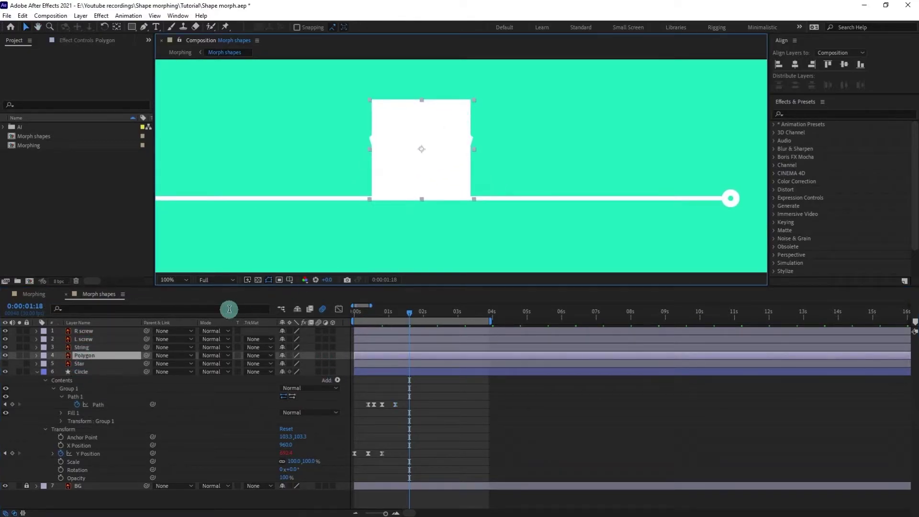
key("t")
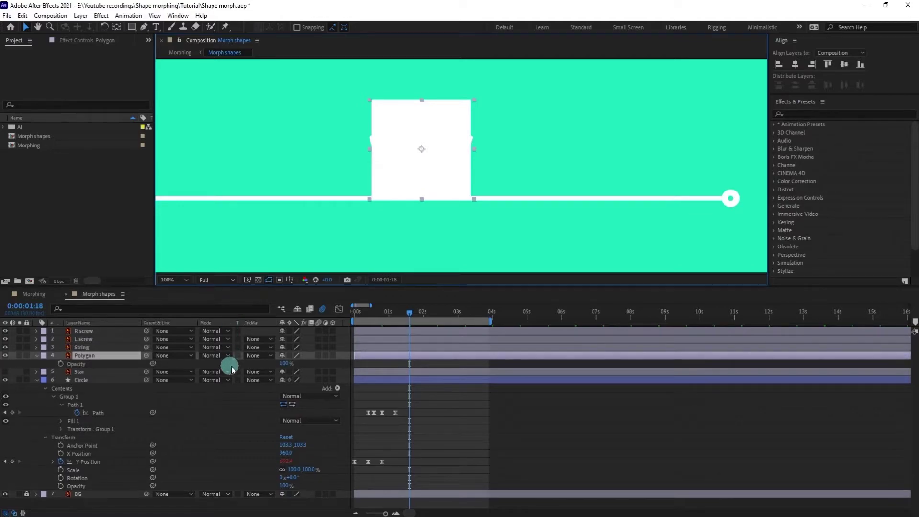
left_click(285, 364)
key("Return")
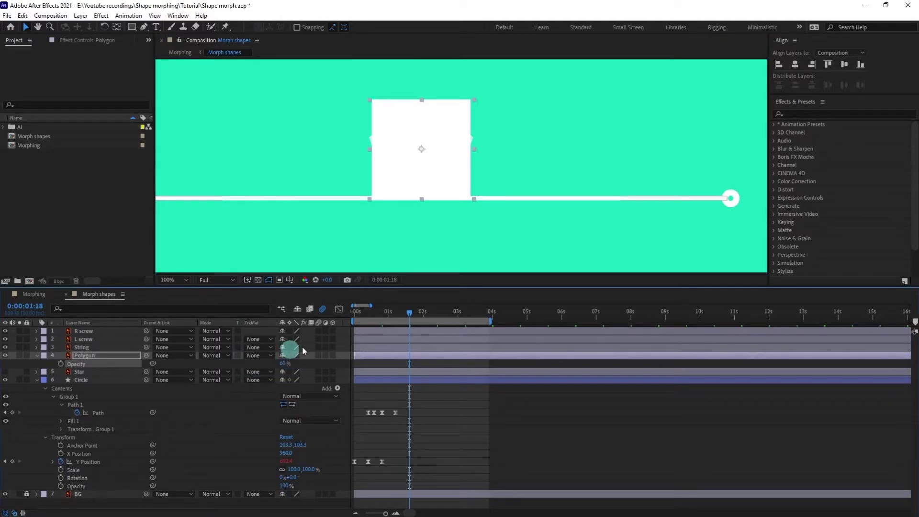
Find the Fill effect and apply it to the Polygon layer in its default red.
left_click(834, 115)
type("fill")
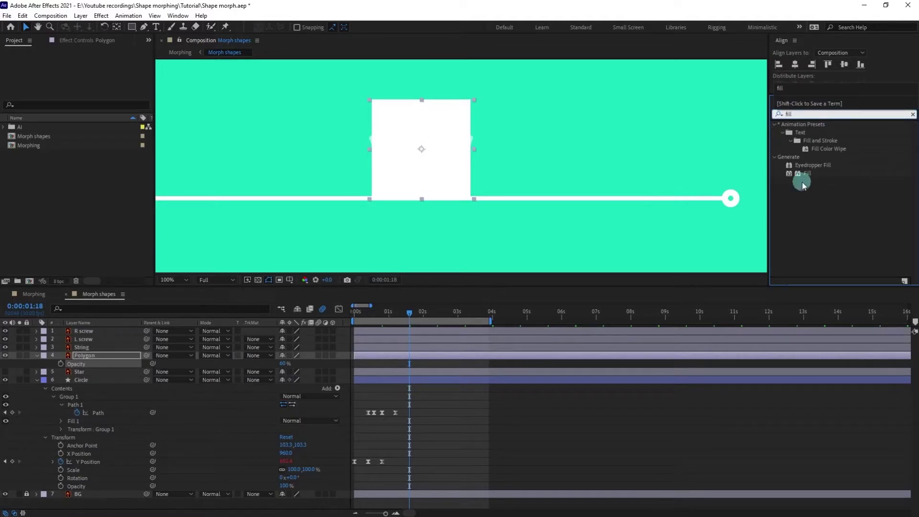
left_click_drag(809, 173, 579, 176)
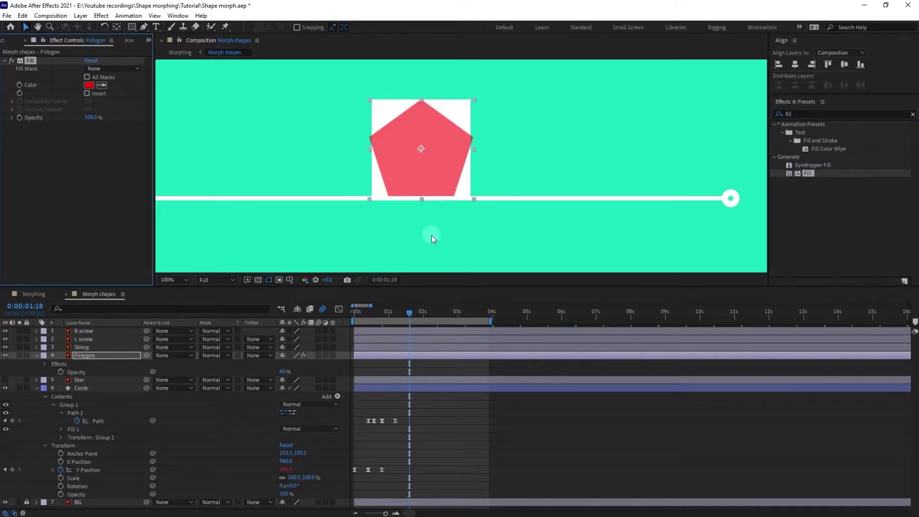
Select the Circle's Path 1 and frame the square and pentagon closely for vertex editing.
left_click(88, 414)
left_click(89, 414)
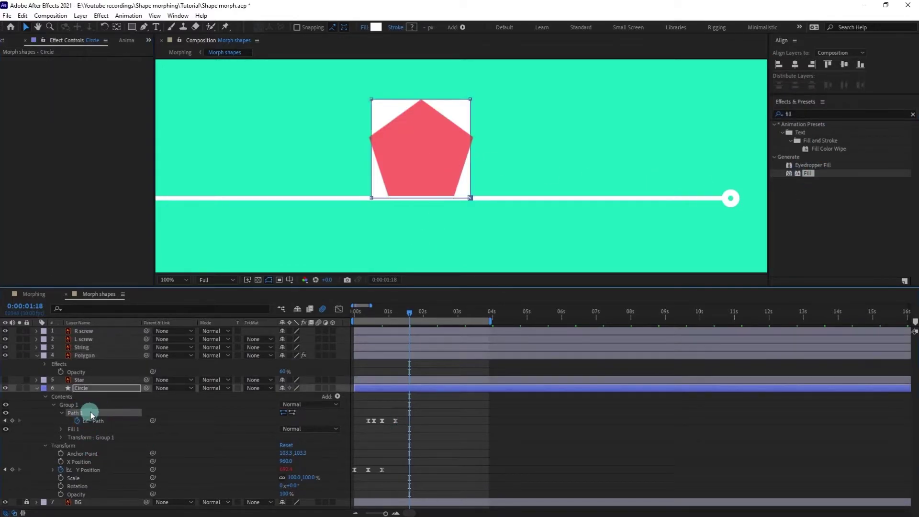
scroll(444, 134, "up", 1)
left_click_drag(367, 127, 376, 166)
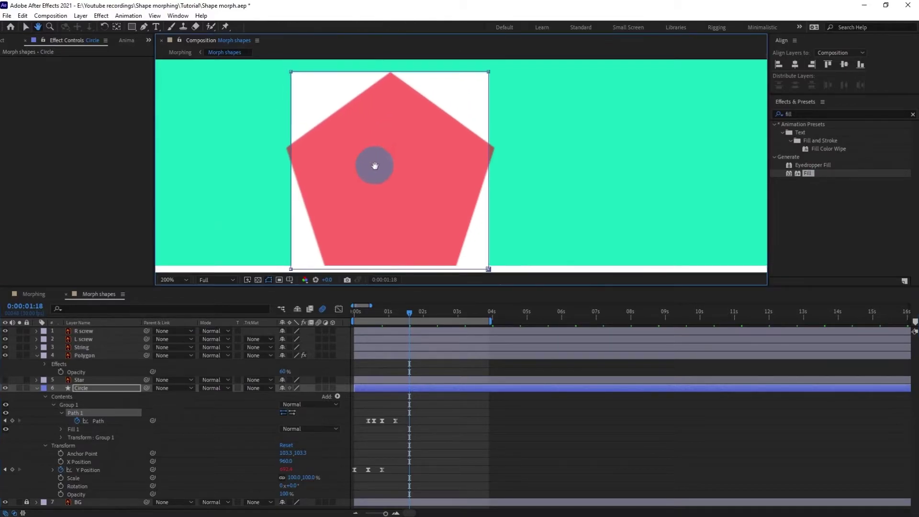
key("v")
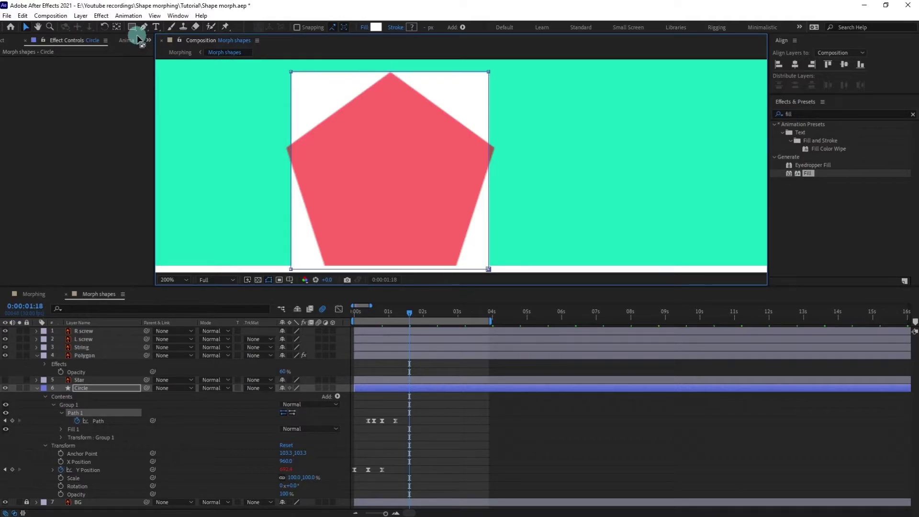
left_click_drag(144, 27, 178, 41)
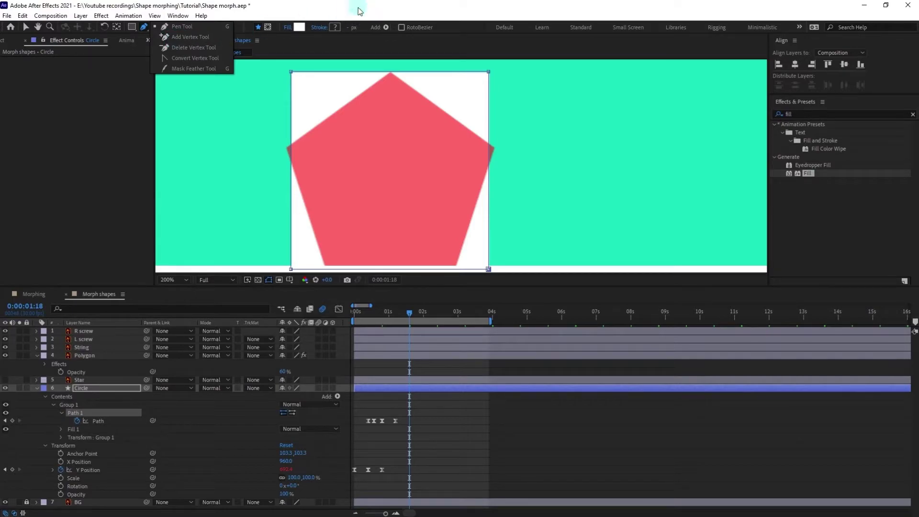
left_click(393, 72)
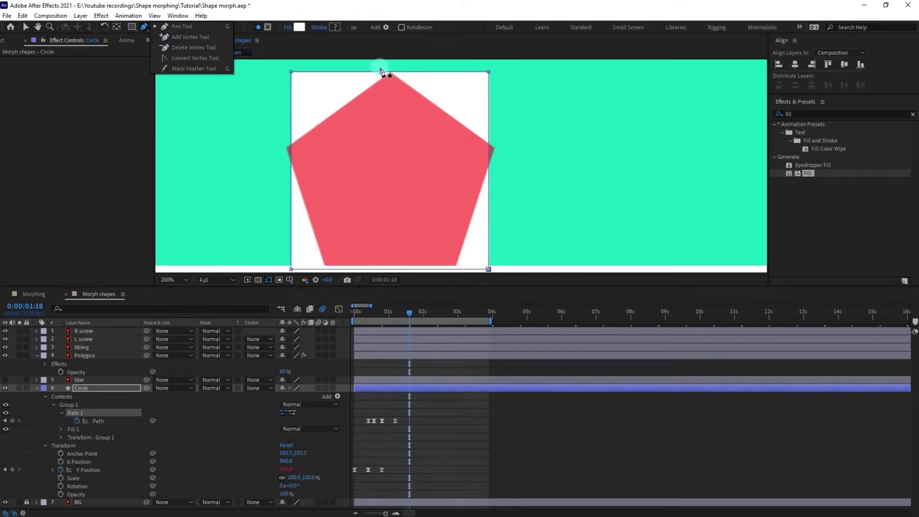
left_click(28, 25)
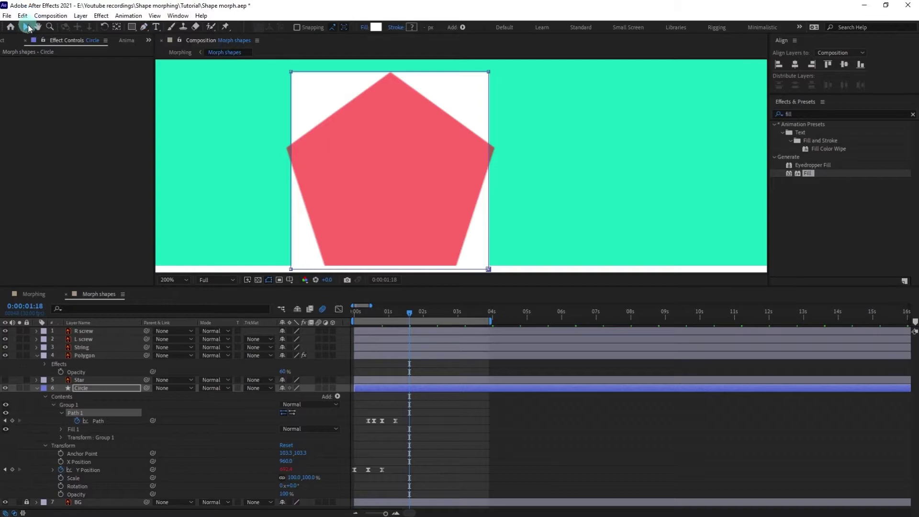
Move the path's top-middle, left and right vertices onto the matching points of the red pentagon.
left_click(321, 66)
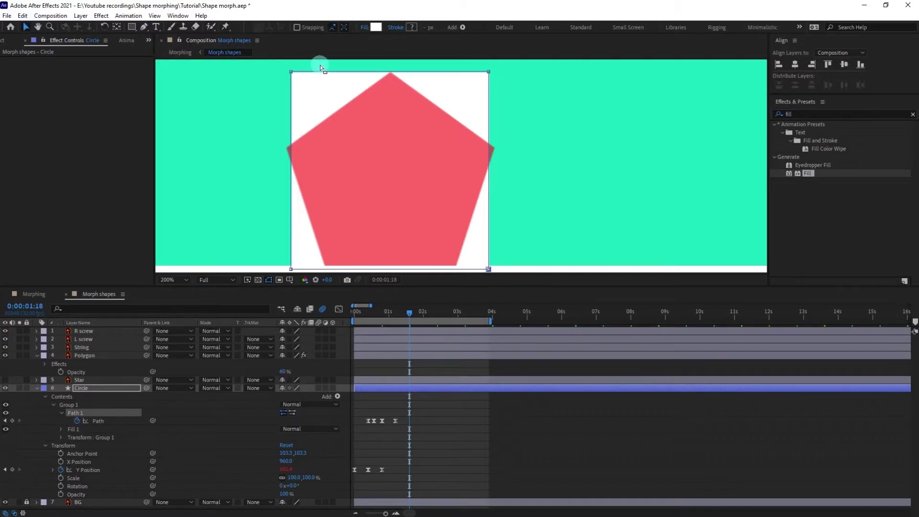
left_click(390, 75)
left_click_drag(292, 72, 286, 146)
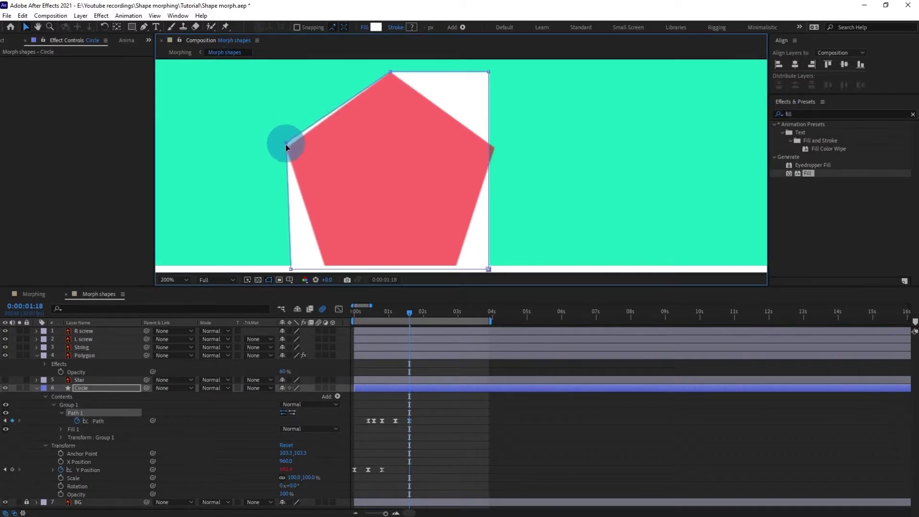
left_click_drag(488, 72, 493, 148)
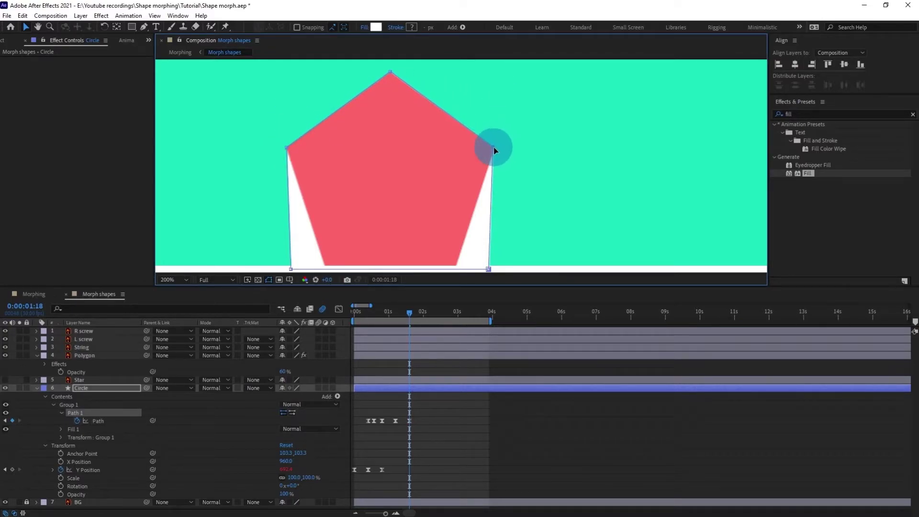
Bring the path's two bottom vertices inward onto the pentagon's base corners.
left_click_drag(410, 239, 368, 173)
scroll(368, 173, "up", 1)
left_click_drag(278, 172, 383, 194)
left_click_drag(241, 238, 306, 237)
left_click_drag(631, 237, 564, 238)
key("/")
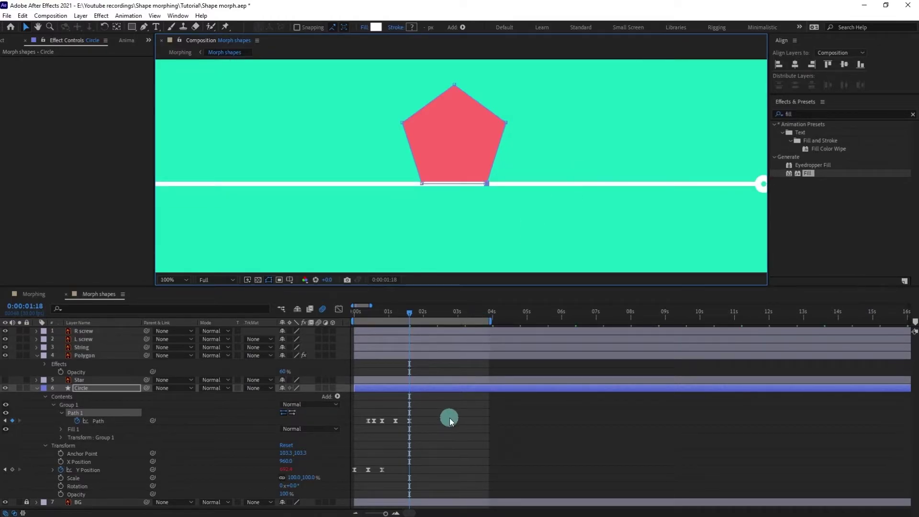
Check the square at 0:00:01:06, preview the square-to-pentagon morph from the start, and return to 0:00:01:18.
left_click_drag(401, 312, 396, 314)
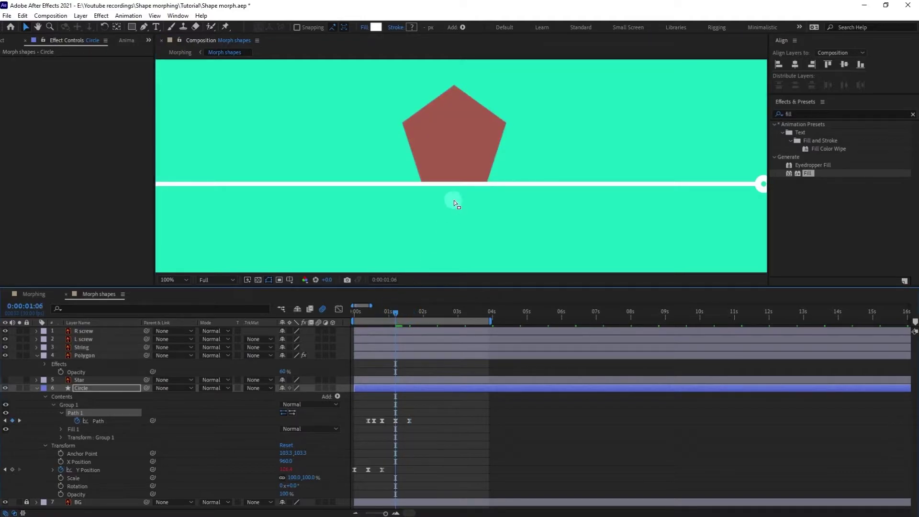
scroll(454, 200, "down", 4)
scroll(423, 138, "up", 2)
left_click_drag(423, 138, 377, 243)
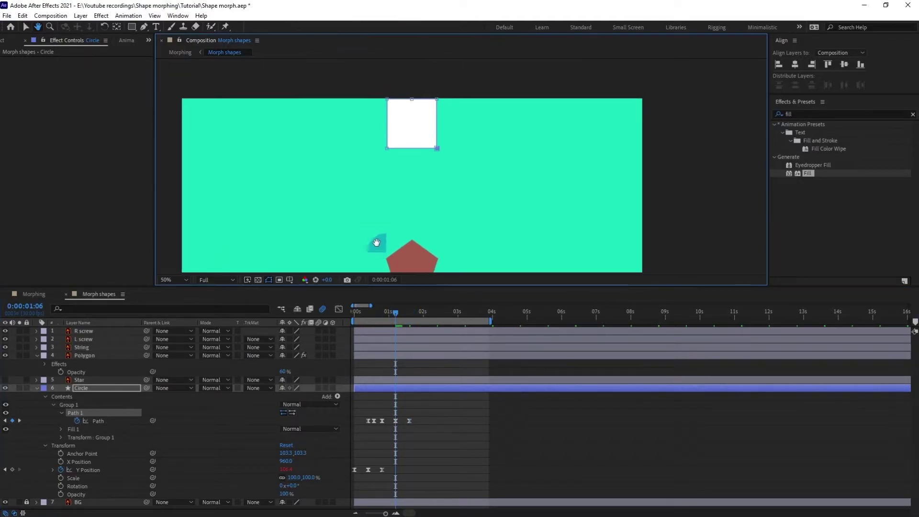
left_click_drag(396, 312, 355, 321)
key("space")
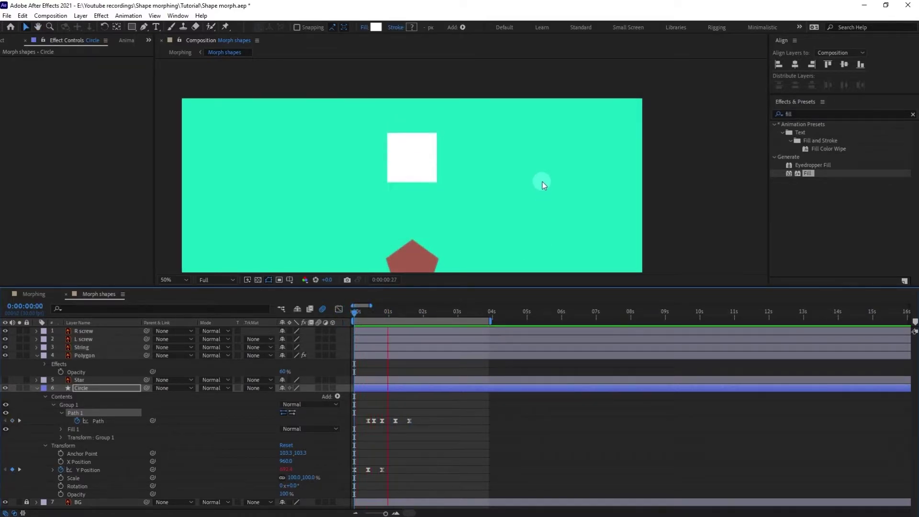
key("space")
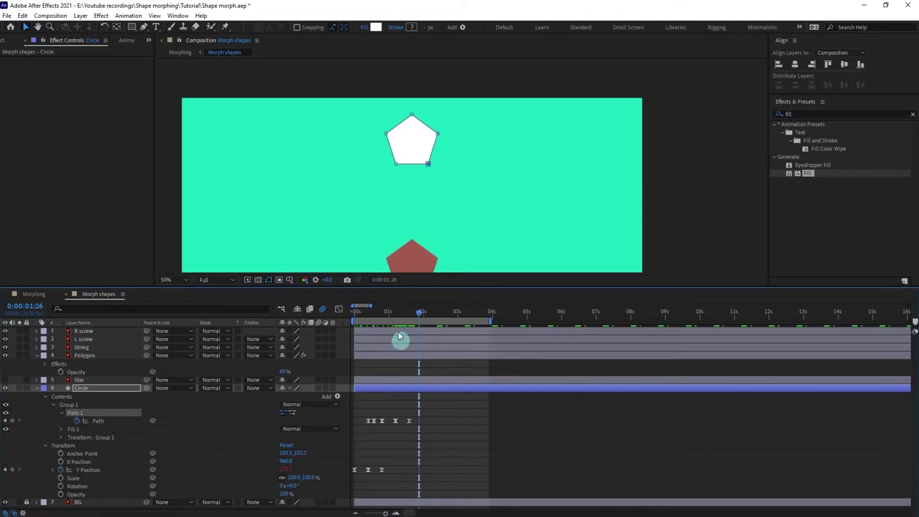
left_click_drag(403, 312, 410, 312)
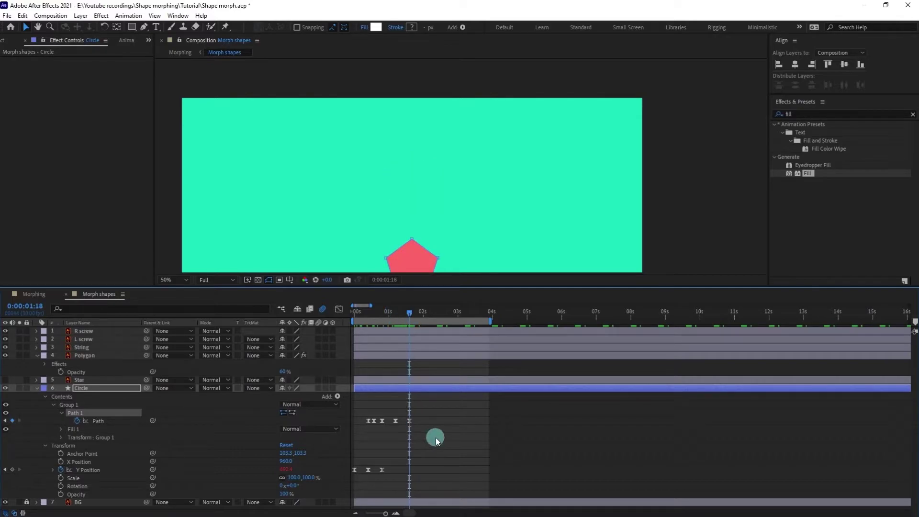
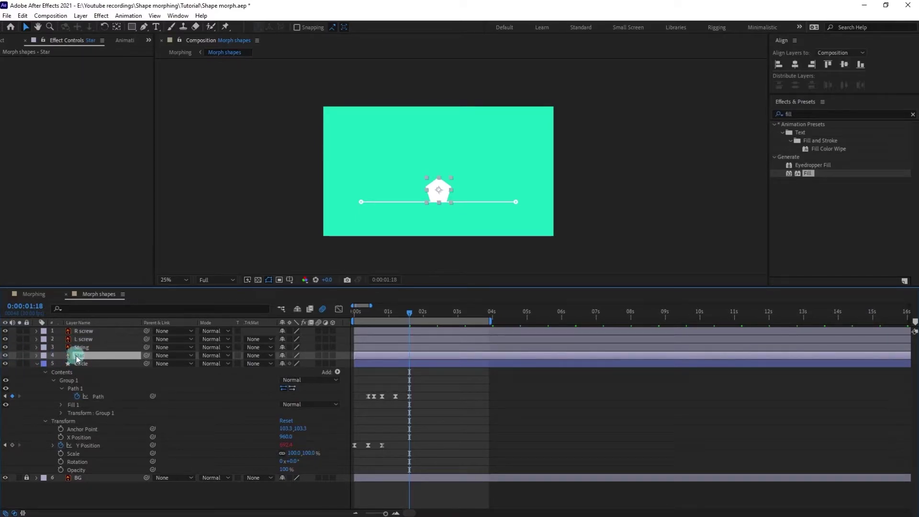
Set the Star layer's opacity to 60% and apply the Fill effect to it in default red.
key("t")
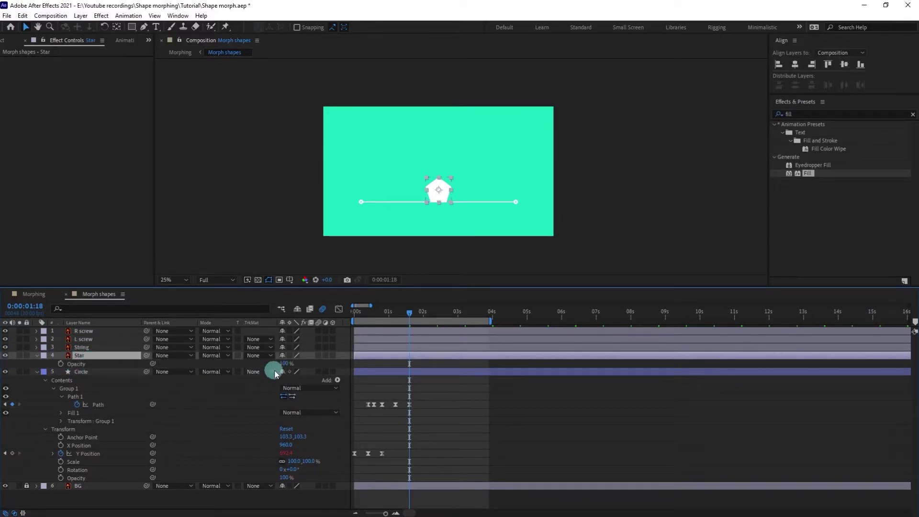
left_click(286, 364)
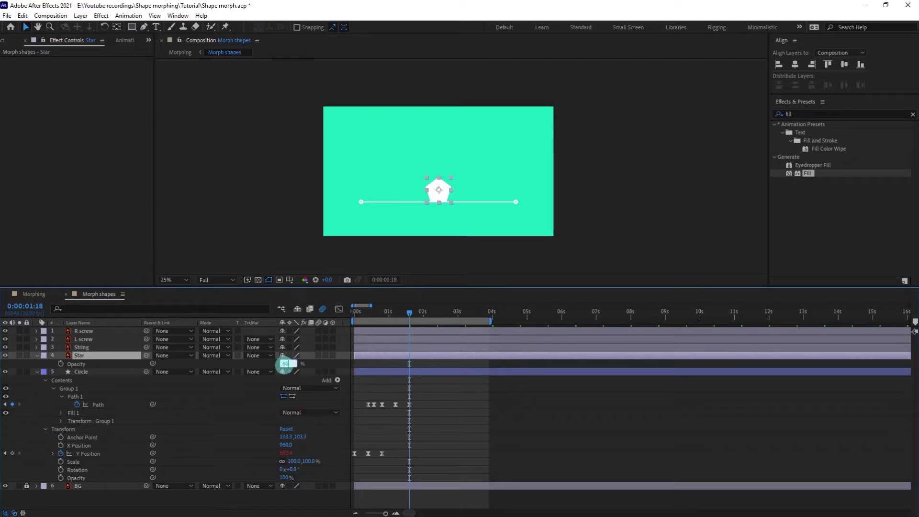
key("Return")
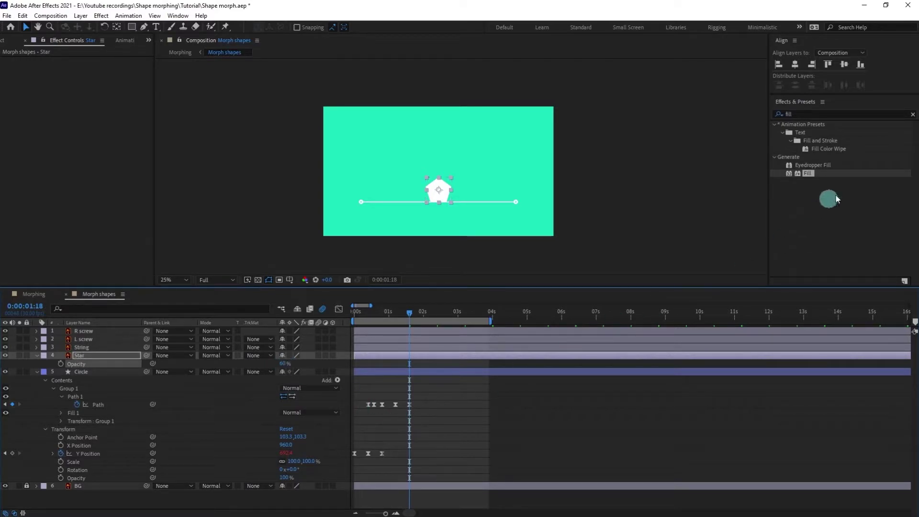
double_click(809, 174)
scroll(476, 203, "up", 4)
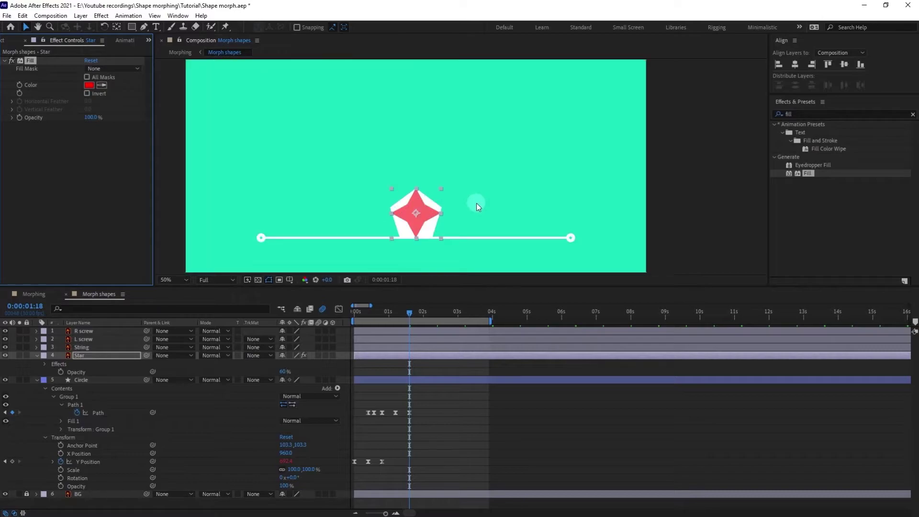
left_click_drag(476, 203, 476, 124)
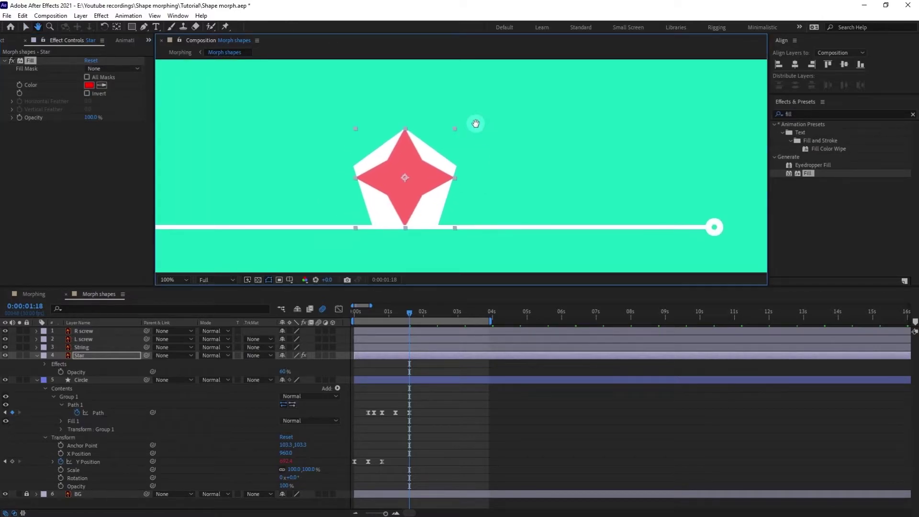
Advance 12 frames to 0:00:02:00 and add a Path keyframe on the Circle that holds the pentagon.
left_click(448, 397)
left_click(37, 308)
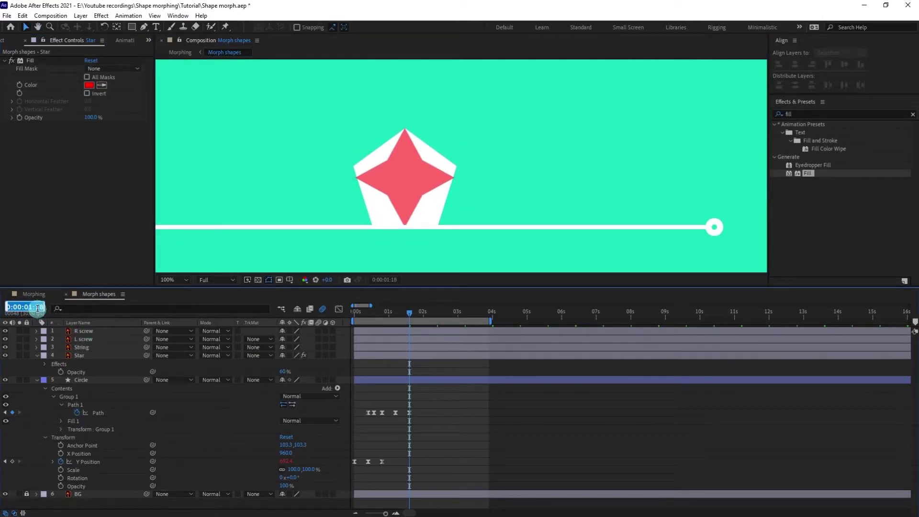
type("+12")
key("Return")
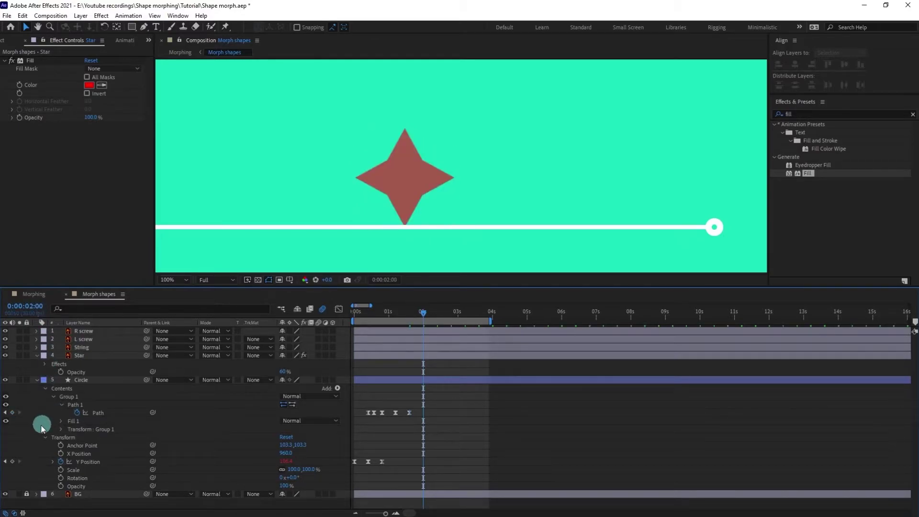
left_click(12, 413)
Advance another 12 frames to 0:00:02:12 and move the pentagon's two side vertices onto the star's side tips.
left_click(22, 308)
type("+1")
type("2")
key("Return")
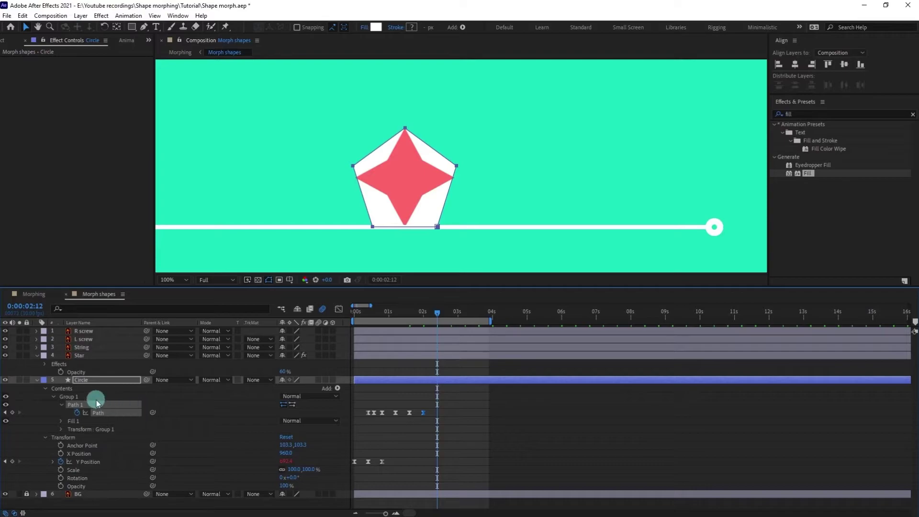
scroll(420, 176, "up", 1)
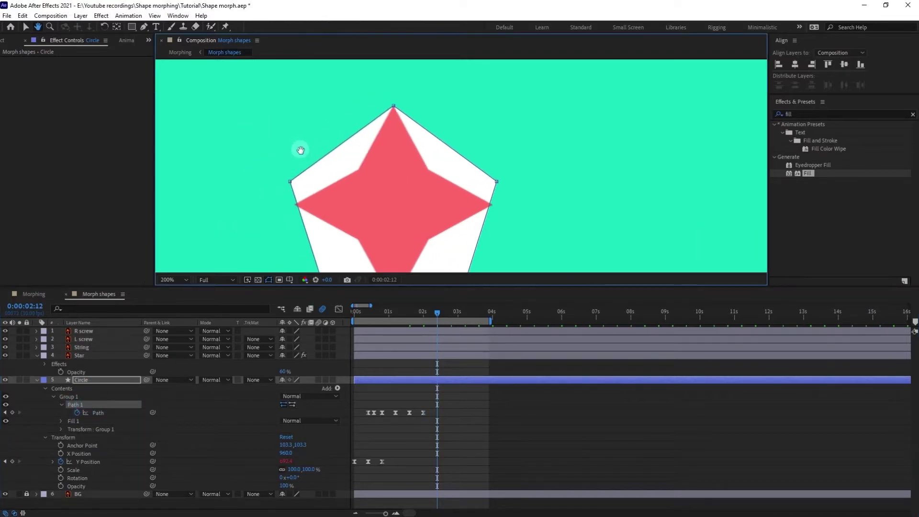
scroll(300, 170, "up", 2)
left_click_drag(217, 142, 227, 185)
scroll(319, 180, "down", 1)
scroll(322, 180, "up", 1)
left_click_drag(634, 139, 624, 185)
scroll(618, 183, "down", 1)
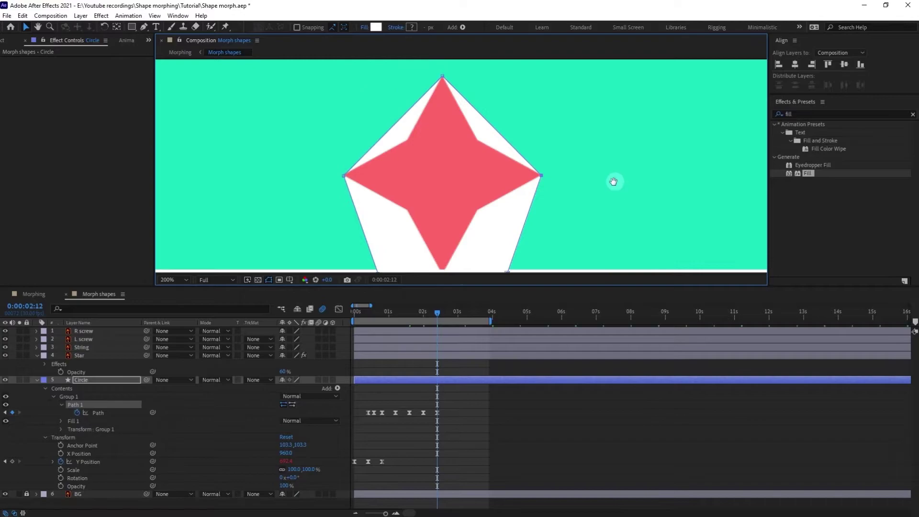
Move the path's lower-right vertex onto the star's bottom tip.
left_click_drag(540, 192, 543, 74)
scroll(484, 168, "up", 1)
left_click_drag(433, 166, 448, 222)
key("v")
left_click_drag(575, 202, 446, 205)
Move the path's remaining bottom vertex onto the star's lower-left inner corner.
left_click_drag(331, 155, 372, 216)
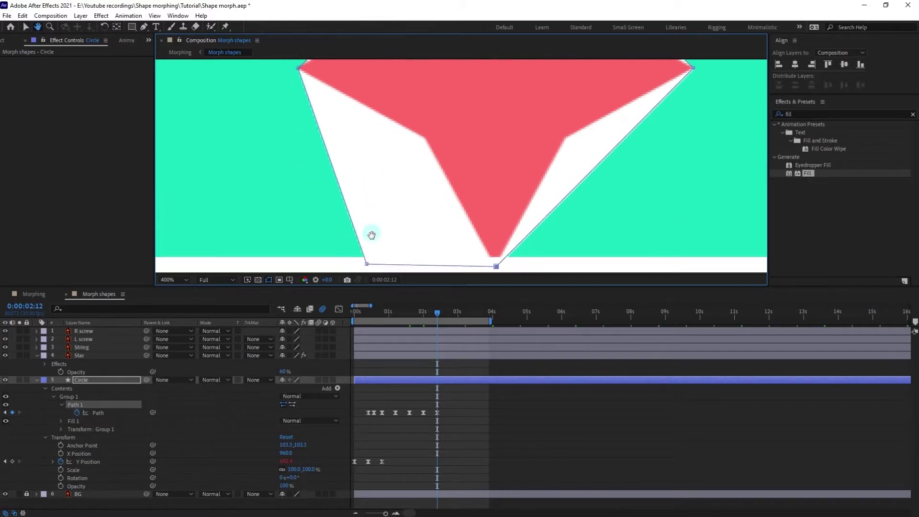
left_click_drag(370, 263, 415, 155)
scroll(427, 137, "down", 1)
left_click_drag(374, 123, 374, 166)
key("v")
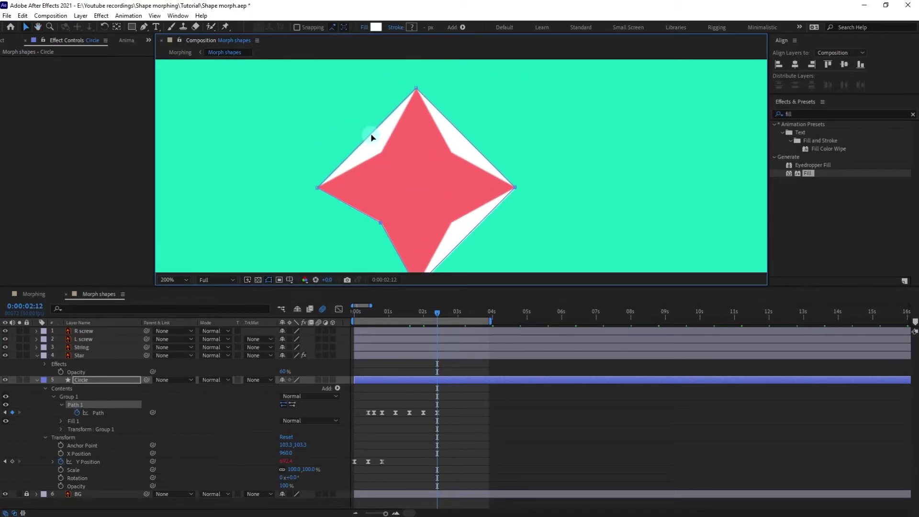
Add a vertex on the path's upper-left edge and move it toward the star's inner corner.
left_click_drag(145, 31, 174, 40)
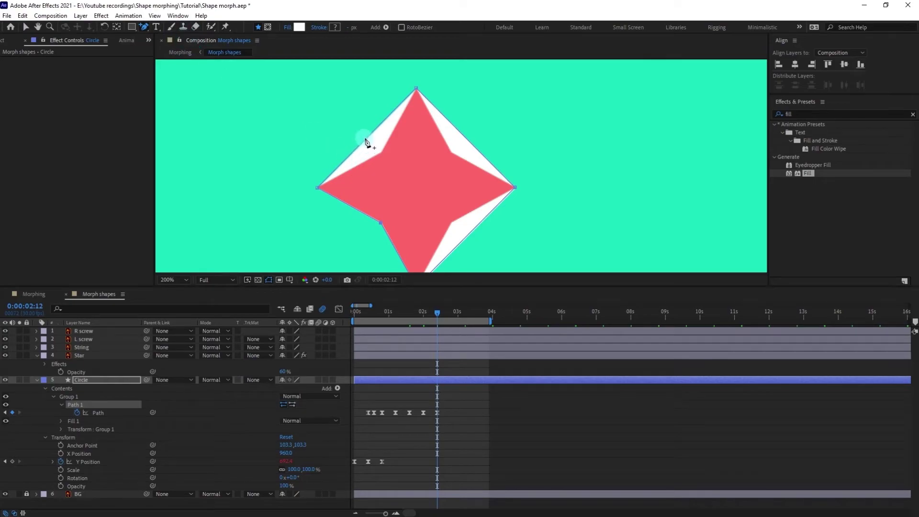
mouse_move(367, 137)
left_mouse_down()
mouse_move(381, 151)
mouse_move(360, 133)
left_mouse_up()
key("v")
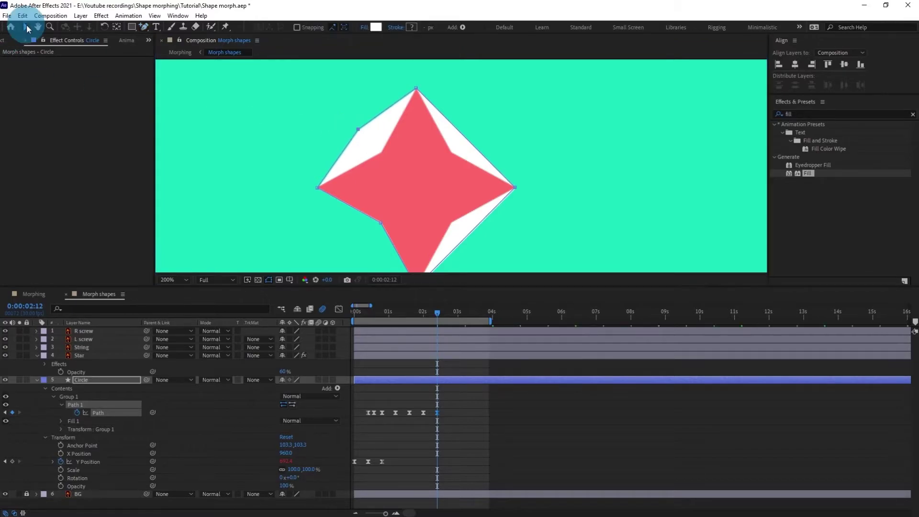
left_click_drag(359, 129, 389, 136)
left_click(424, 175)
left_click(145, 27)
left_click_drag(144, 26, 186, 60)
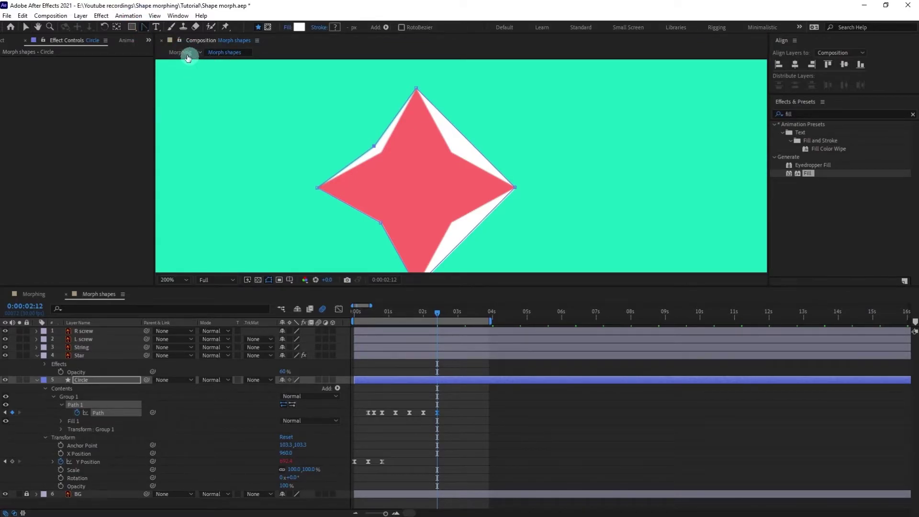
left_click_drag(375, 147, 368, 164)
left_click_drag(392, 128, 395, 124)
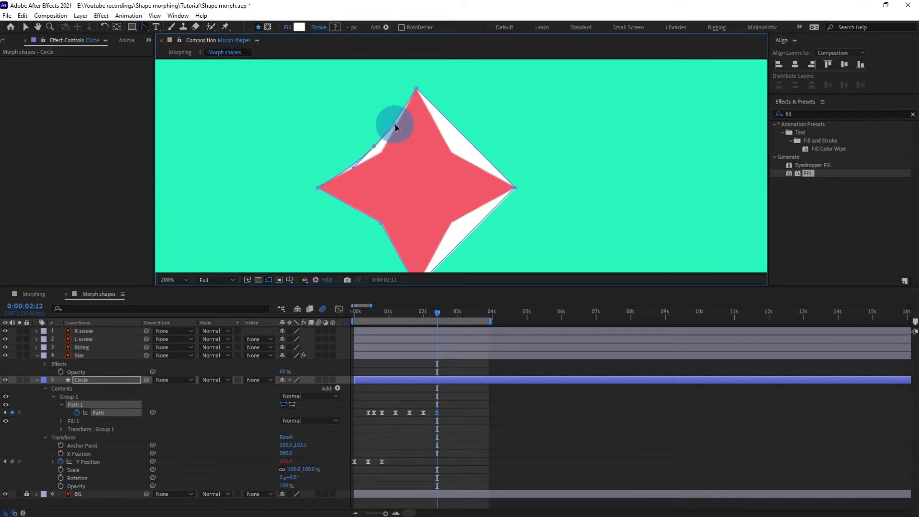
key("ctrl+z")
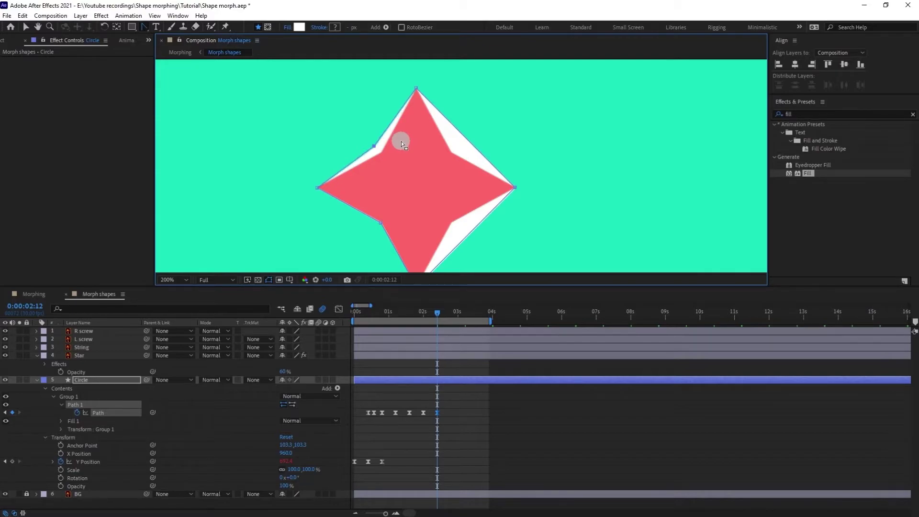
Convert the added upper-left vertex to a sharp corner and align it with the star's inner corner.
scroll(400, 142, "up", 1)
left_click_drag(289, 126, 289, 127)
left_click(289, 128)
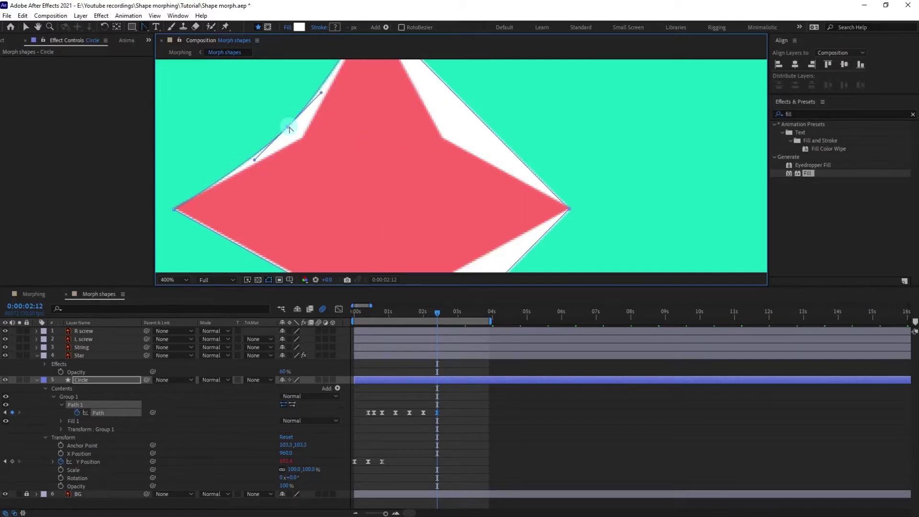
left_click(290, 129)
key("v")
left_click_drag(289, 129, 301, 136)
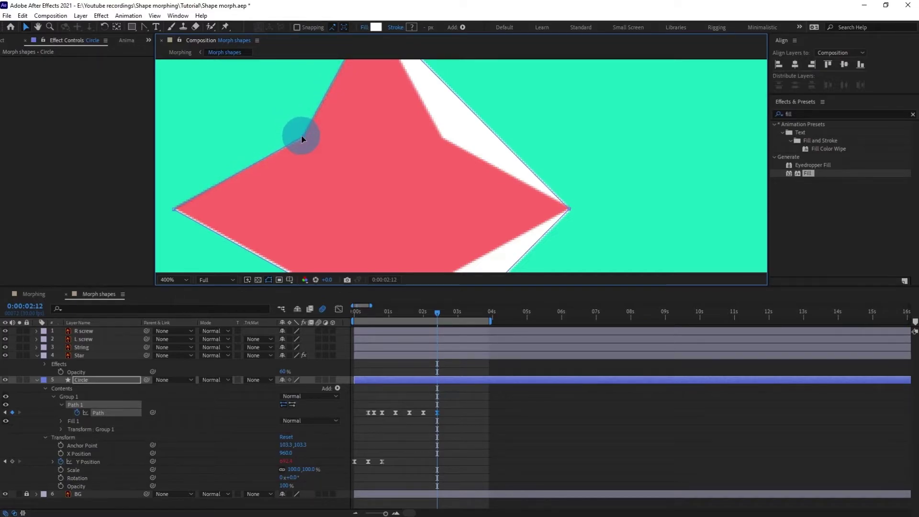
left_click(342, 136)
Add a vertex on the path's upper-right edge and place it on the star's upper-right inner corner.
scroll(434, 132, "down", 2)
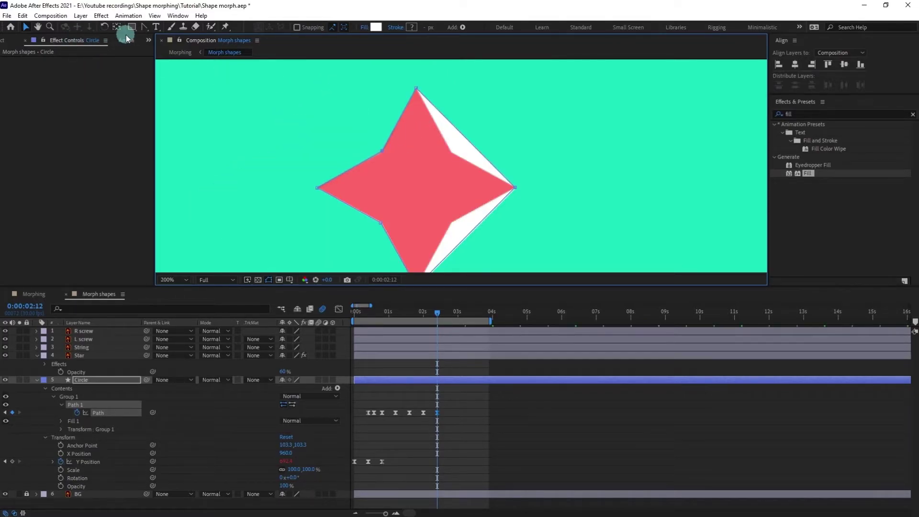
left_click(144, 28)
left_click(181, 46)
left_click(144, 29)
left_click(183, 40)
left_click(467, 143)
key("v")
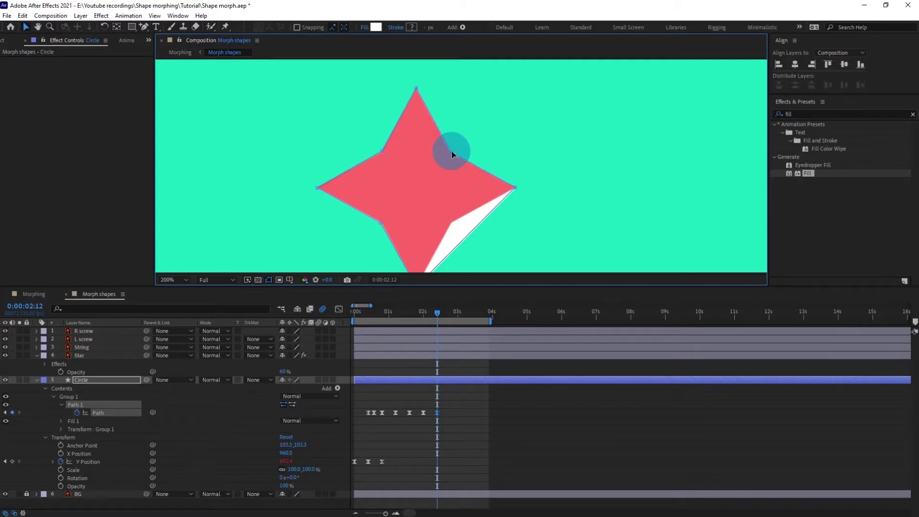
Add a vertex on the path's lower-right edge and move it onto the star's lower-right inner corner.
scroll(445, 180, "up", 2)
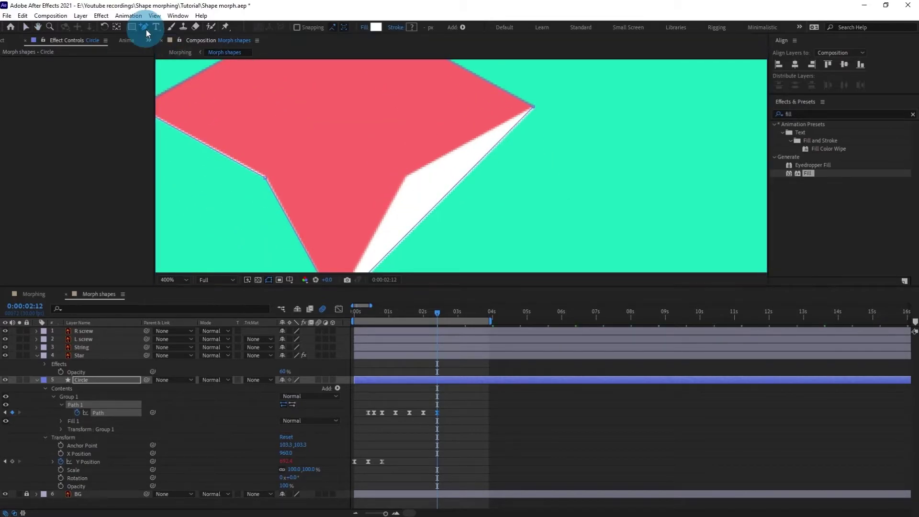
left_click_drag(441, 204, 409, 178)
scroll(409, 178, "down", 2)
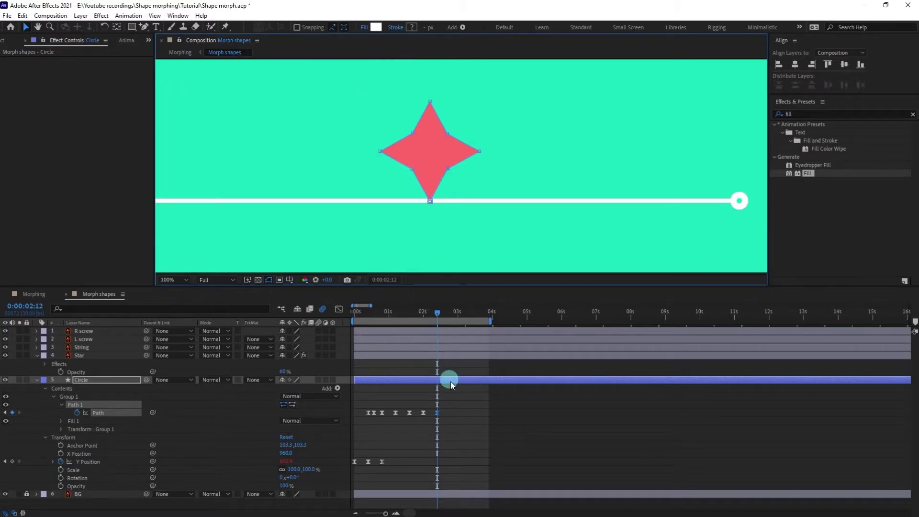
Delete the Star reference layer and preview the whole morph animation from near the start.
left_click(94, 357)
key("Delete")
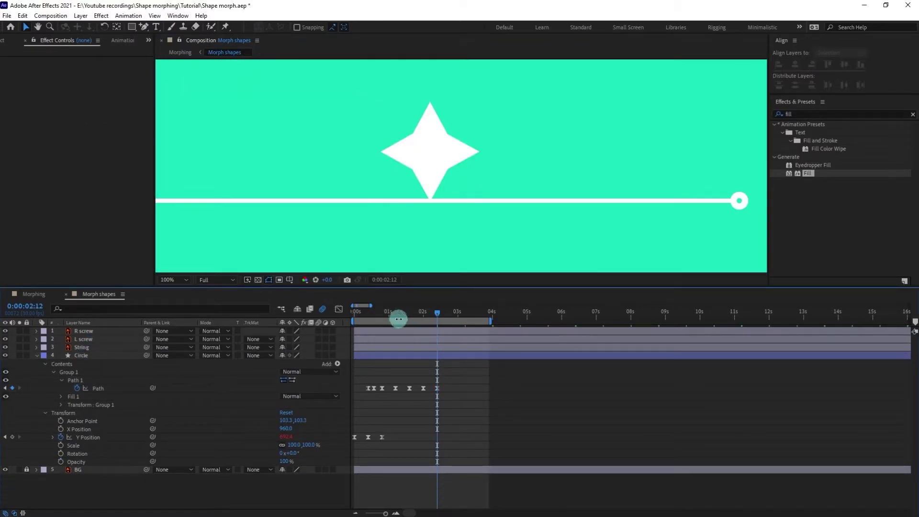
left_click_drag(378, 312, 358, 319)
scroll(481, 151, "down", 4)
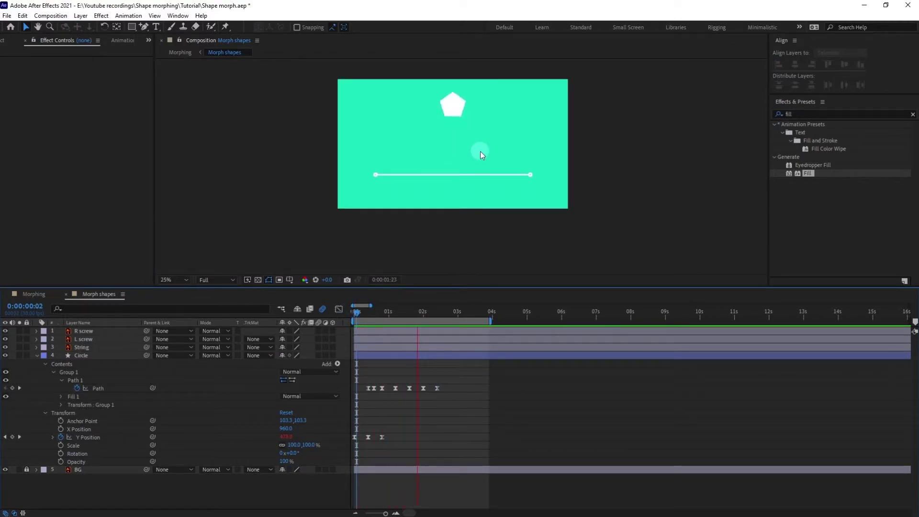
At 0:00:02:06, select the circle layer's Path 1 and pull its lower-left vertex inward toward the star shape.
key("space")
left_click_drag(430, 311, 430, 313)
scroll(435, 149, "up", 2)
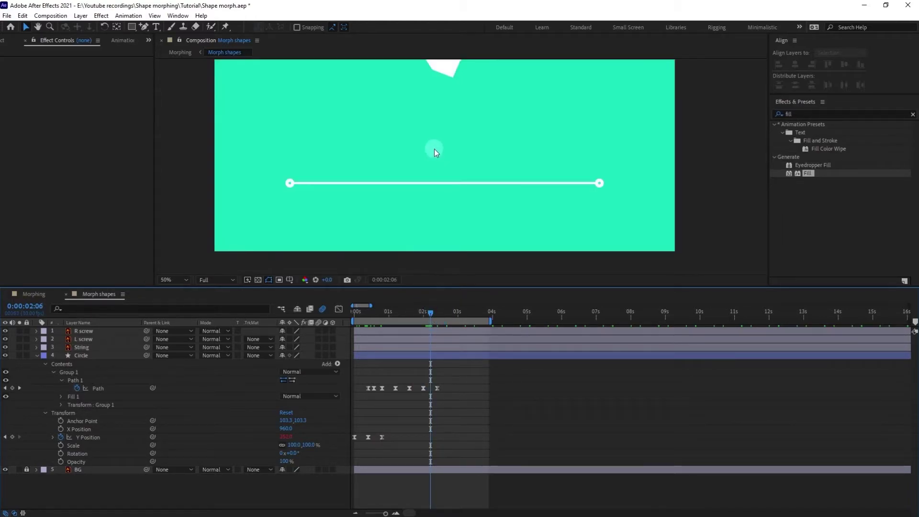
key("space")
left_click_drag(410, 119, 411, 278)
key("period")
left_click_drag(399, 191, 396, 131)
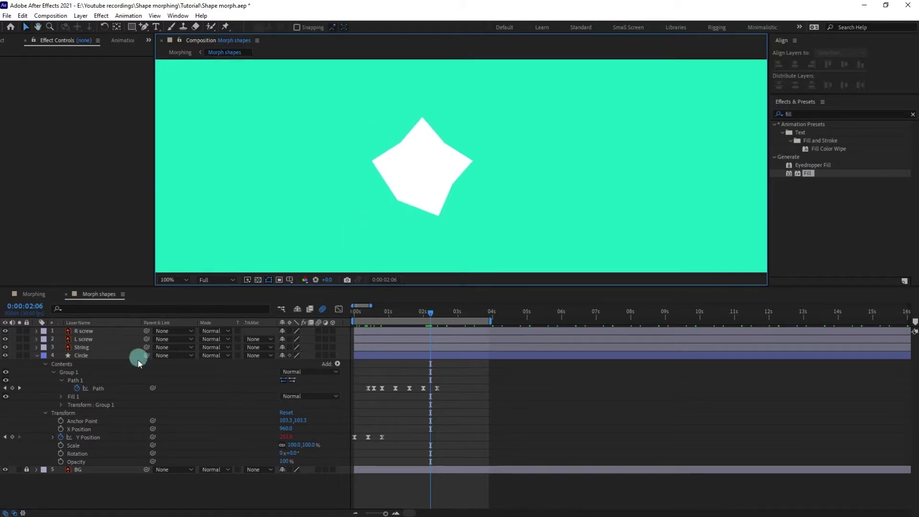
left_click(82, 383)
key("period")
key("space")
left_click_drag(398, 175, 405, 143)
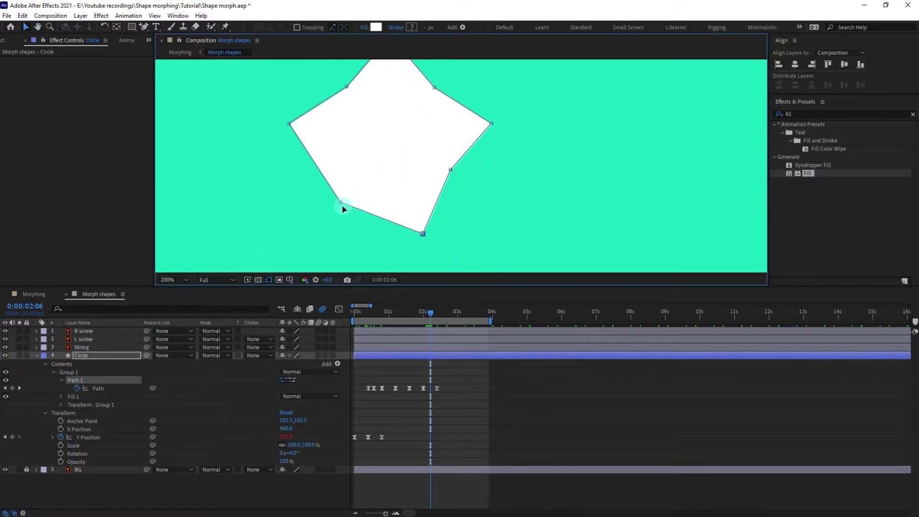
left_click_drag(342, 202, 353, 168)
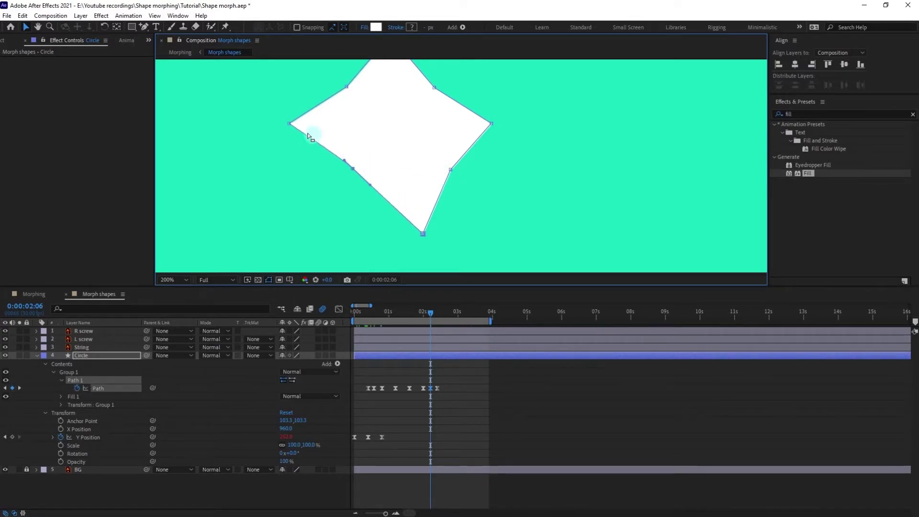
Refine the other inner vertices of the path at 0:00:02:06 so the edges curve gently toward the star.
left_click_drag(348, 87, 342, 119)
left_click_drag(416, 108, 429, 124)
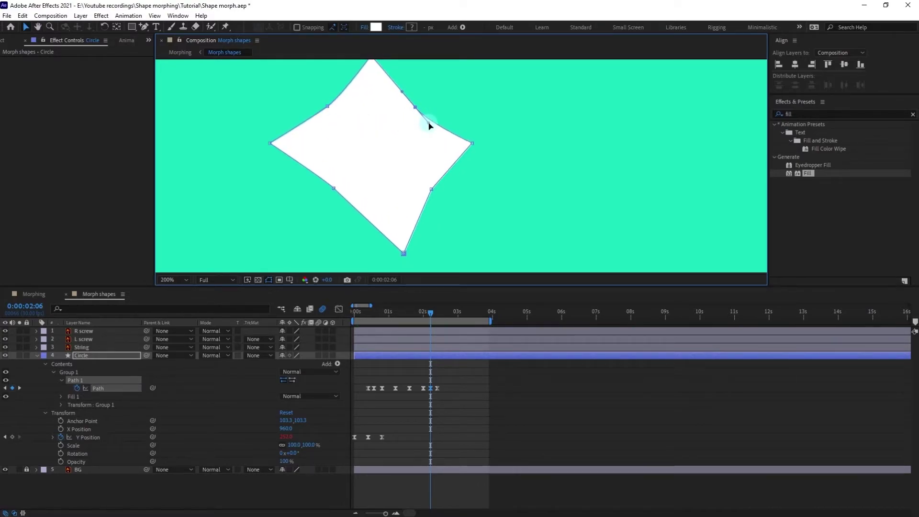
left_click_drag(432, 190, 423, 210)
left_click_drag(335, 188, 394, 228)
At 0:00:02:04, move the path's lower-left vertex inward to smooth the pentagon-to-star transition.
key("=")
key("=")
left_click(421, 316)
scroll(398, 177, "down", 1)
scroll(385, 190, "up", 1)
left_click_drag(329, 211, 338, 185)
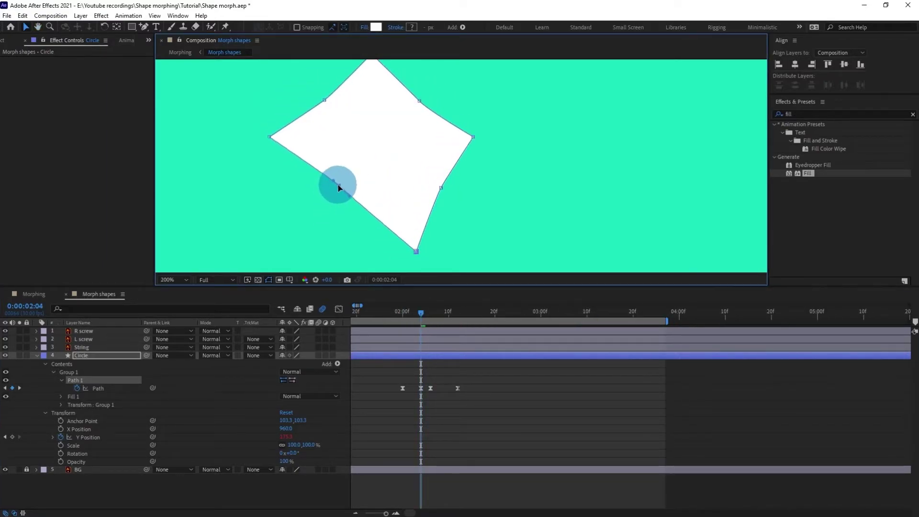
Check the morphing shape at 0:00:02:08 and preview the whole animation from the first frame.
left_click_drag(420, 314, 440, 316)
scroll(421, 197, "down", 1)
left_click_drag(421, 197, 433, 143)
key("v")
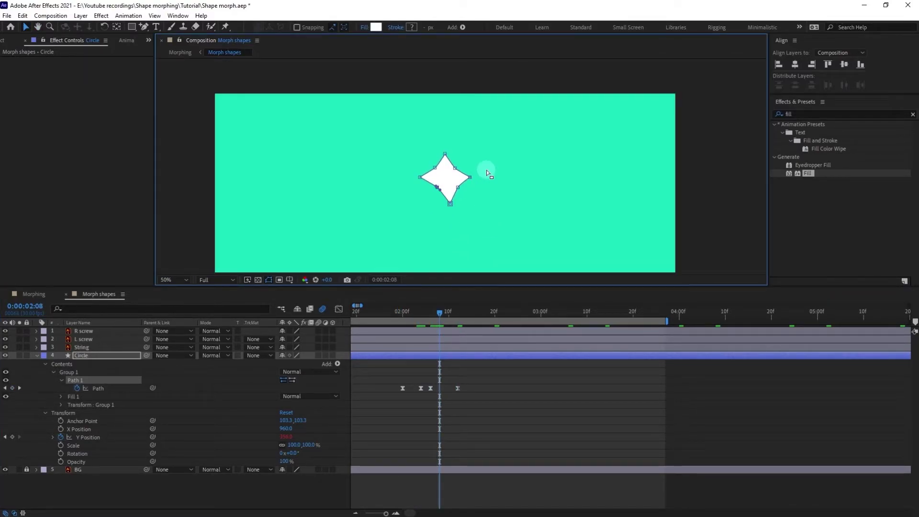
key("minus")
left_click_drag(502, 417, 606, 412)
left_click(354, 314)
scroll(350, 210, "down", 1)
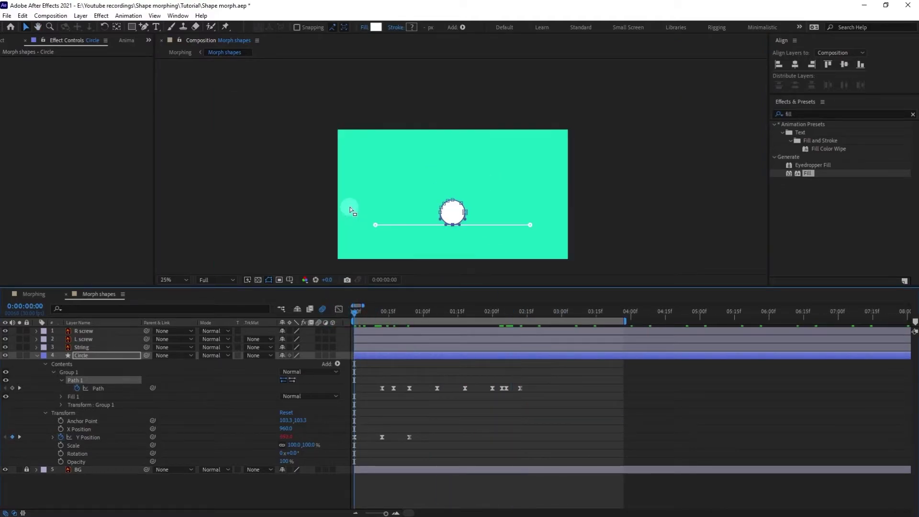
left_click_drag(246, 287, 246, 309)
key(".")
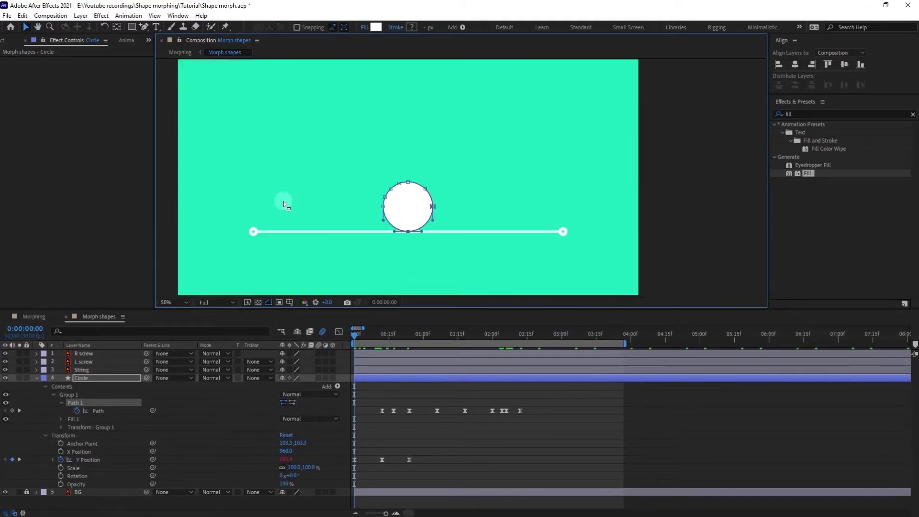
key("space")
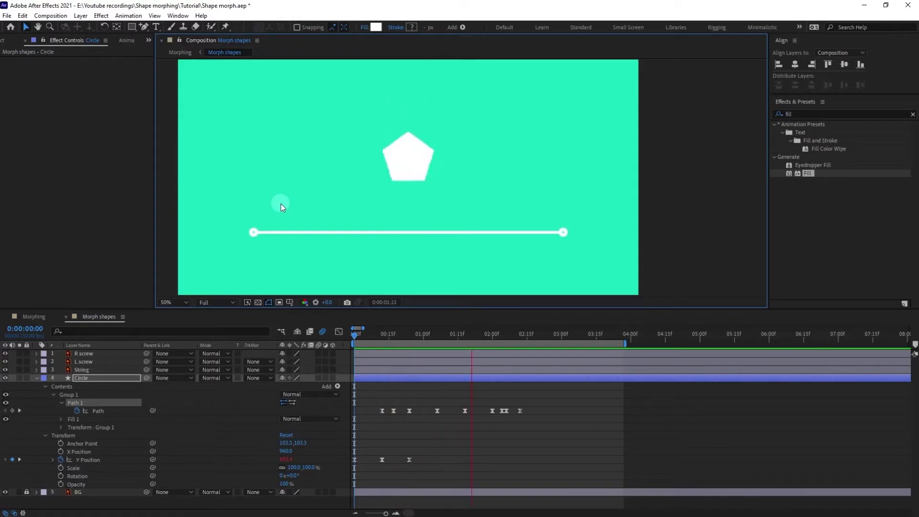
At 0:00:02:02, pull the path's lower-left vertex inward and preview the morph from 0:00:01:11.
left_click_drag(499, 338, 497, 338)
scroll(409, 164, "up", 1)
key("h")
left_click_drag(364, 127, 401, 317)
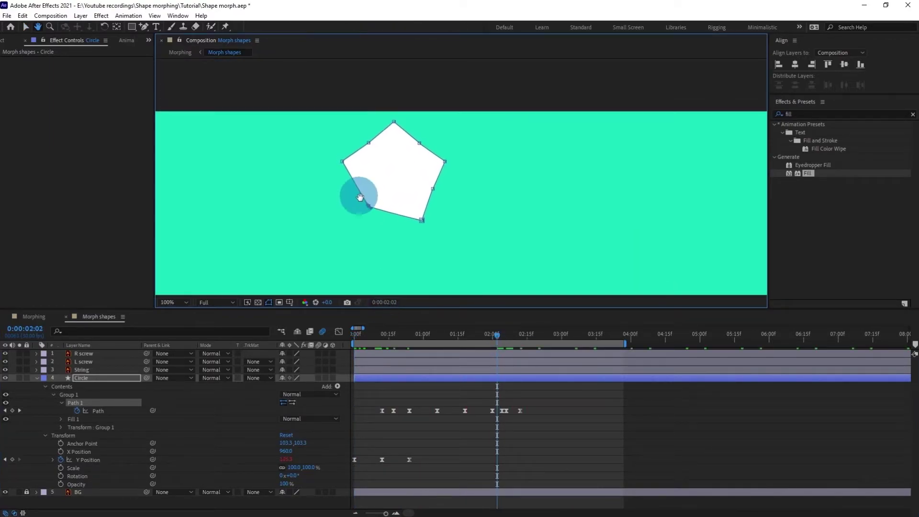
key(".")
left_click(78, 397)
left_click(82, 403)
left_click_drag(292, 211, 312, 168)
left_click(453, 331)
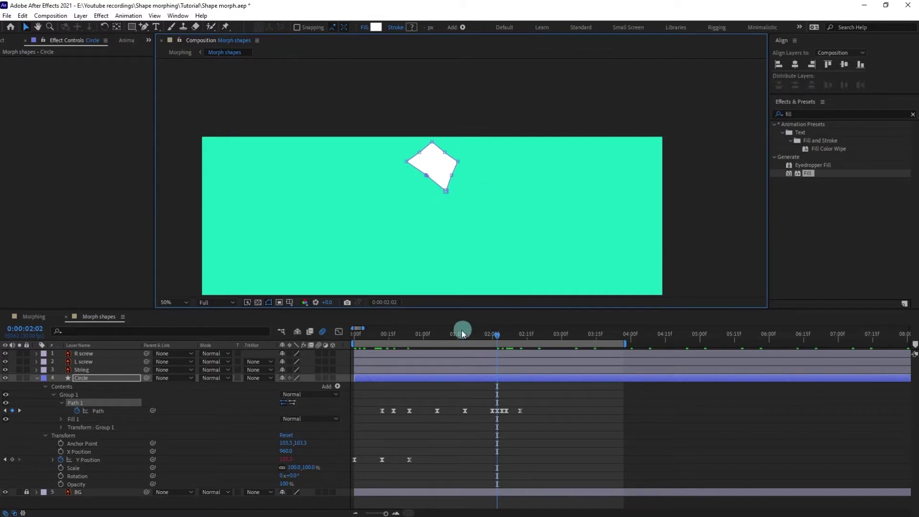
key("space")
left_click(538, 415)
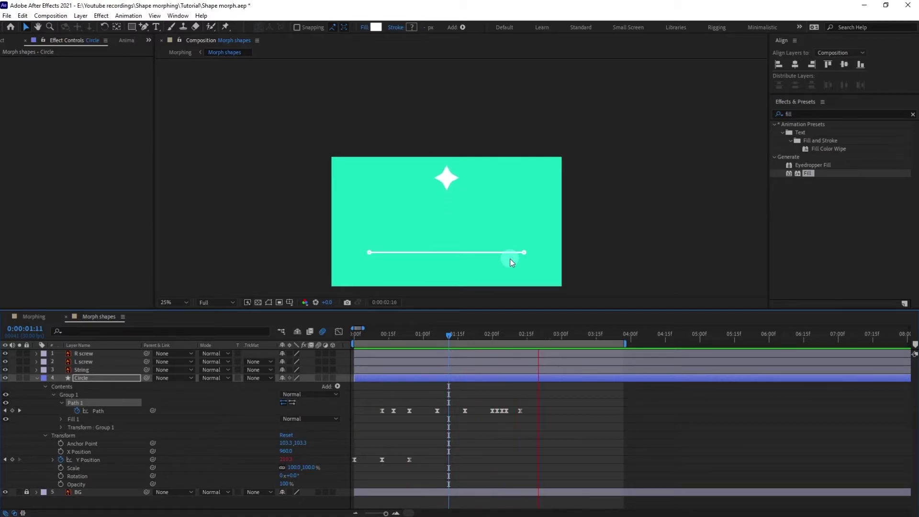
Add a Path keyframe holding the star shape 12 frames after 0:00:02:12, at 0:00:02:24.
left_click(517, 338)
left_click_drag(519, 337, 517, 340)
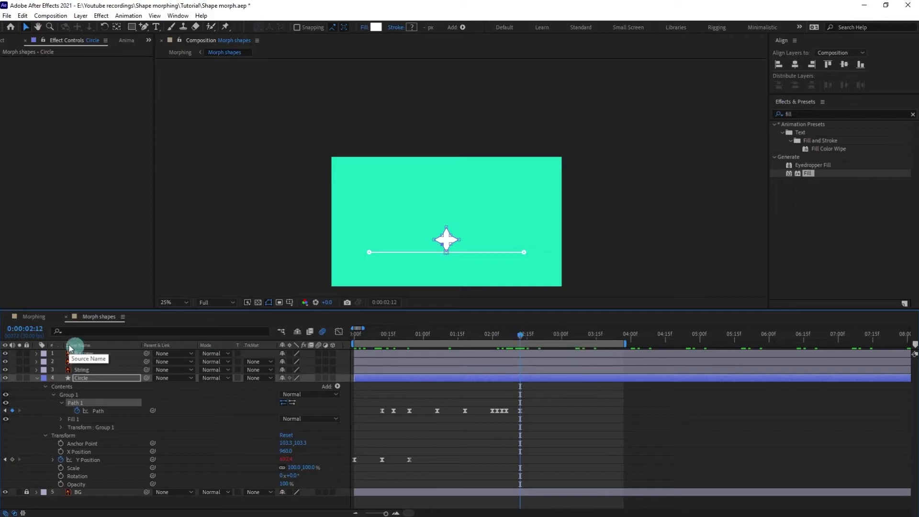
left_click(30, 329)
type("+1")
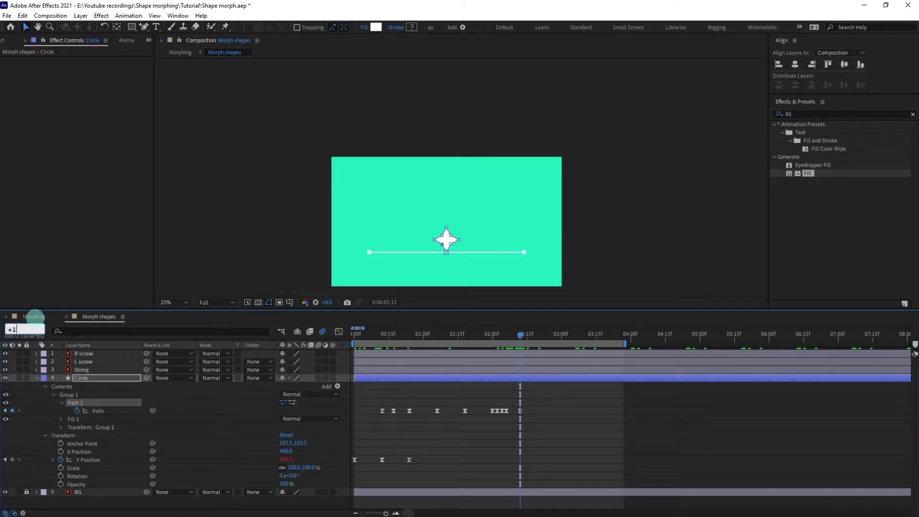
type("2")
key("Return")
left_click(12, 410)
Copy the first circle Path keyframe to 0:00:03:06, 12 frames further on, and end the work area there.
left_click(29, 329)
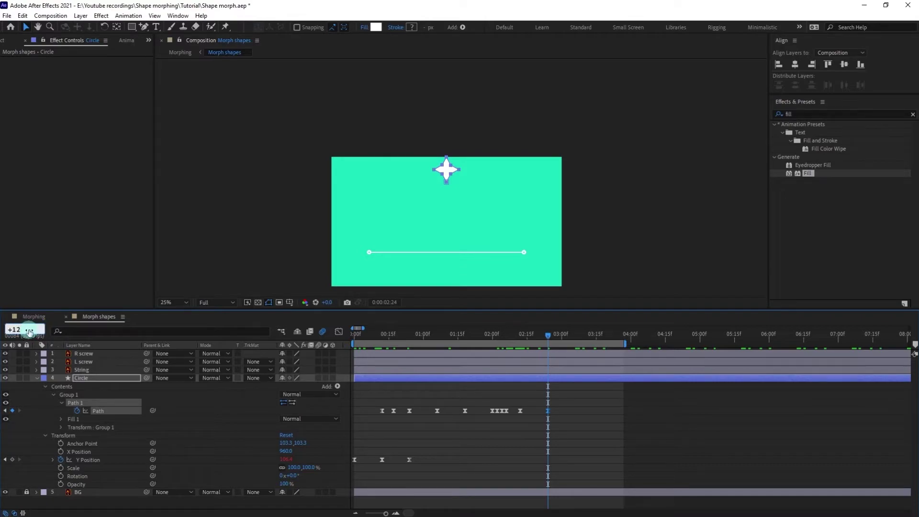
type("+12")
key("Return")
left_click(384, 437)
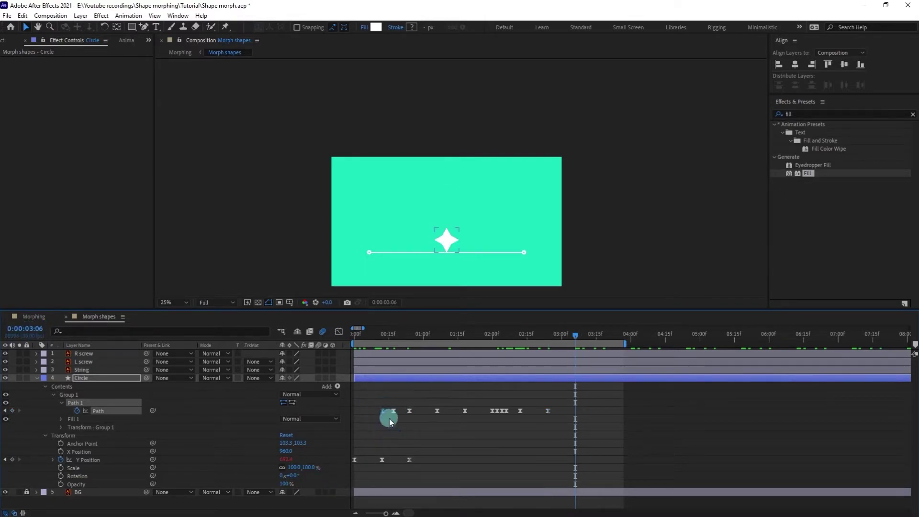
key("ctrl+c")
key("ctrl+v")
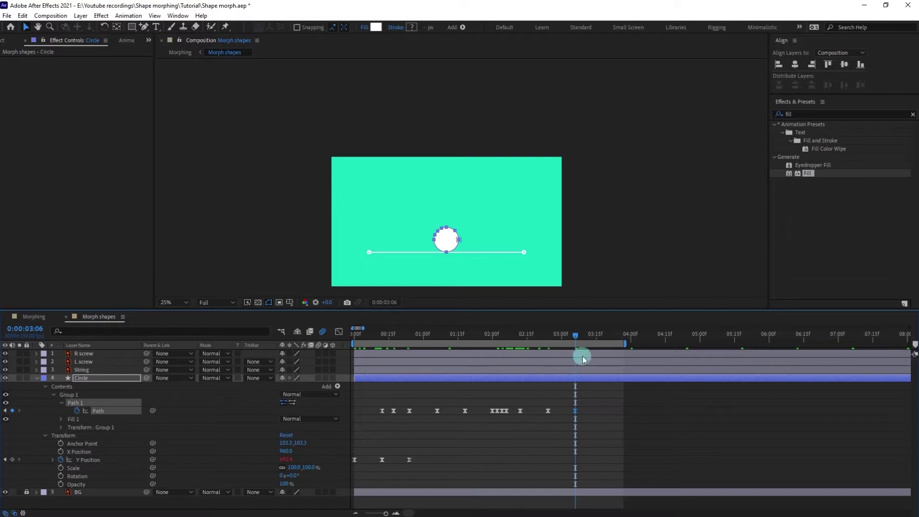
left_click_drag(627, 343, 540, 486)
At 0:00:02:29, select Path 1 and adjust the right and upper-right vertices and handles into a rounder outline.
left_click(559, 336)
scroll(452, 163, "up", 4)
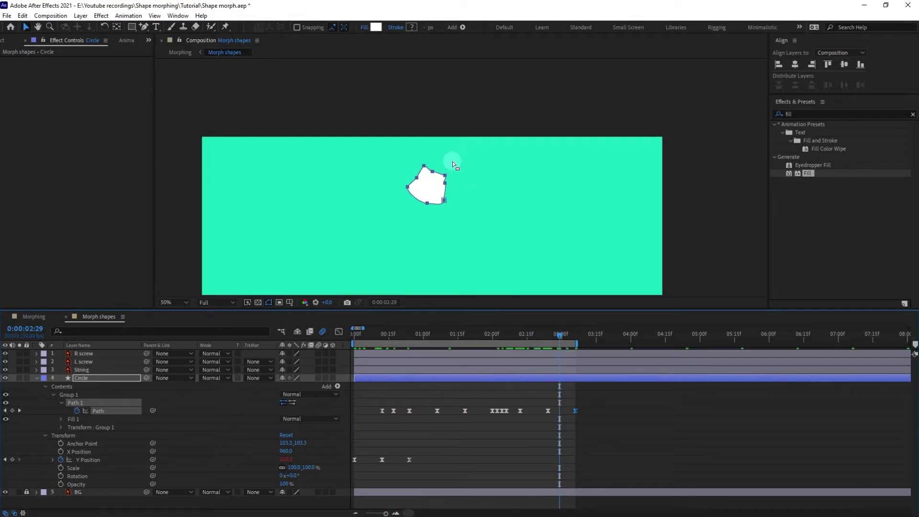
left_click(137, 381)
left_click(88, 397)
left_click(86, 403)
scroll(432, 214, "up", 1)
left_click_drag(398, 204, 407, 232)
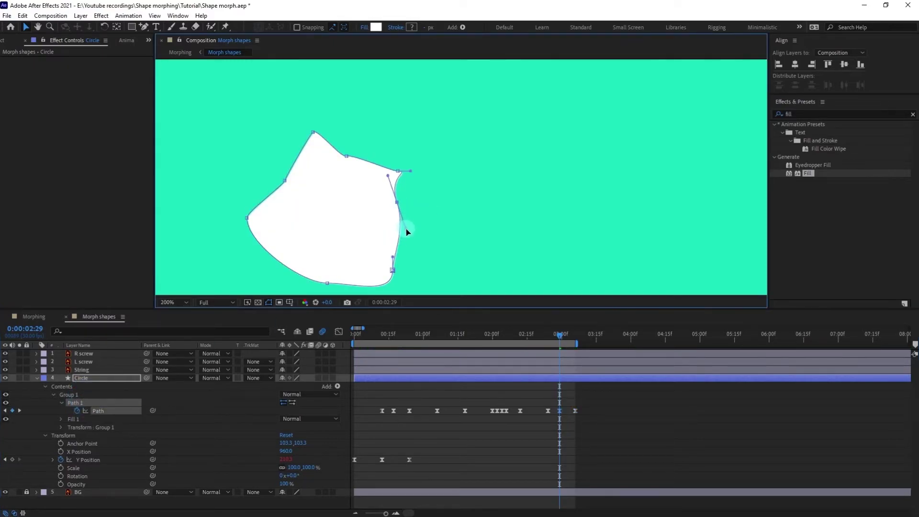
left_click_drag(399, 173, 358, 148)
left_click(400, 171)
Round the path's left side and underside at 0:00:02:29 by adjusting those vertices and their handles.
left_click(285, 180)
left_click_drag(285, 182, 279, 177)
left_click_drag(247, 218, 250, 220)
left_click_drag(253, 211, 246, 204)
left_click_drag(253, 229, 256, 233)
left_click_drag(305, 242, 307, 194)
left_click_drag(346, 237, 319, 236)
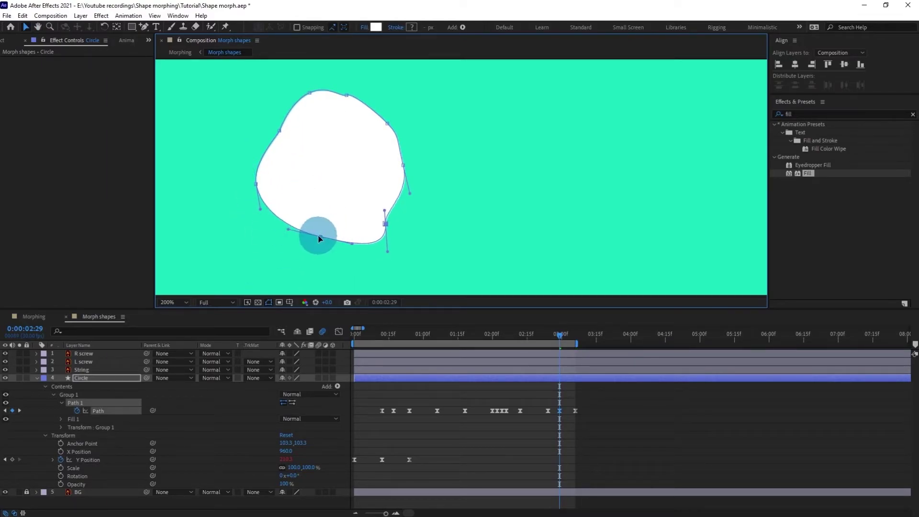
Angle the handles of the path's lower-right vertex at 0:00:02:29 to smooth that corner.
left_click(83, 401)
double_click(386, 223)
left_click(97, 403)
left_click(386, 225)
left_click(387, 248)
key("ctrl+z")
left_click_drag(387, 224, 371, 252)
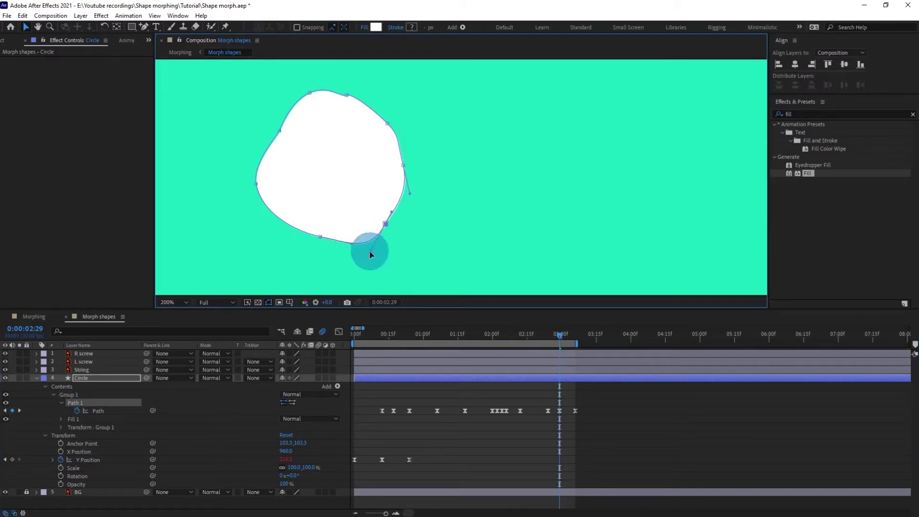
Nudge the upper vertices at 0:00:02:29, then refine the lower vertices and handles at 0:00:02:27.
left_click_drag(387, 123, 388, 120)
left_click_drag(348, 96, 359, 99)
left_click_drag(279, 131, 276, 132)
left_click(554, 340)
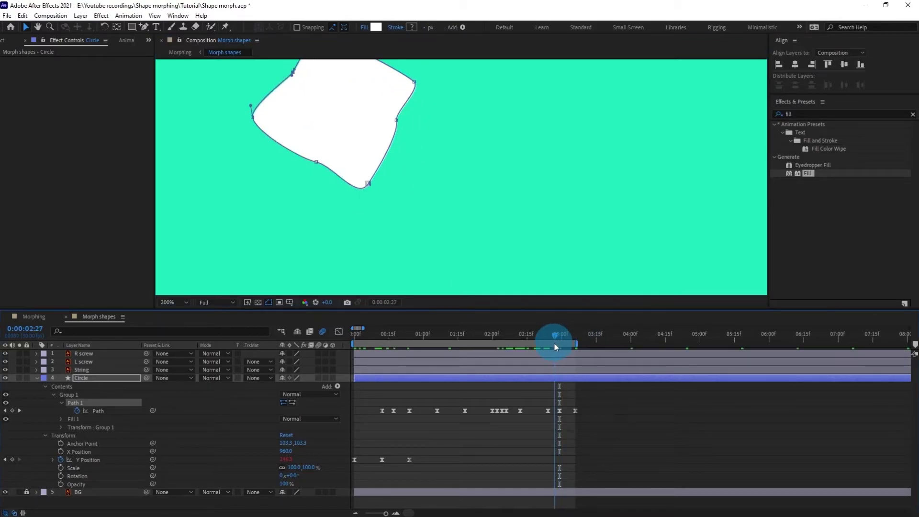
left_click_drag(387, 143, 406, 177)
left_click(321, 227)
left_click_drag(335, 231, 337, 239)
Preview the full morph animation from the first frame and check the star-to-circle transition.
left_click_drag(568, 338, 567, 338)
scroll(436, 226, "down", 1)
left_click_drag(436, 226, 436, 154)
left_click(353, 333)
scroll(380, 197, "down", 3)
key("space")
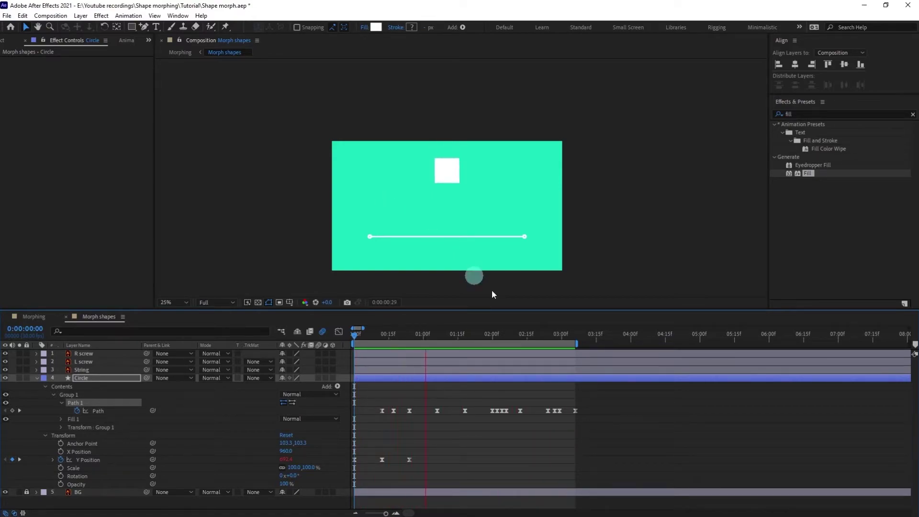
left_click(551, 336)
left_click_drag(552, 336, 354, 337)
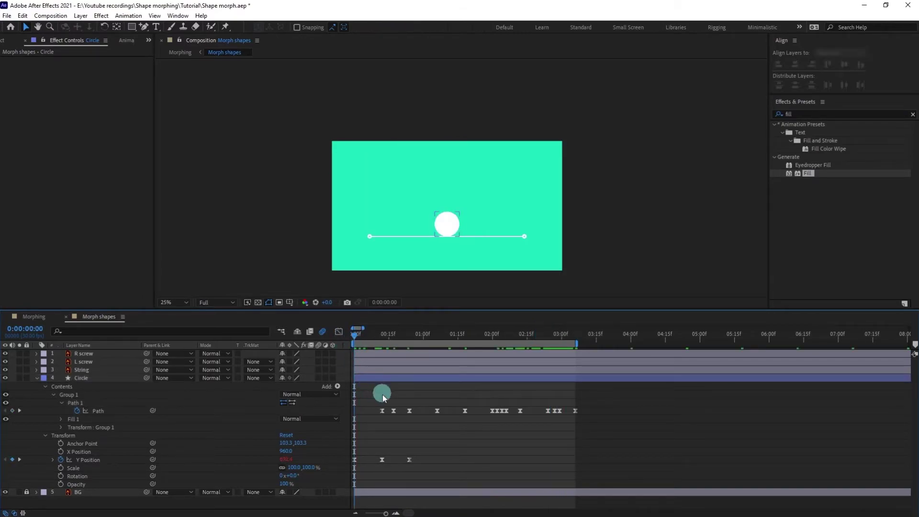
Add a Rotation keyframe to the Circle layer at the first frame and show all its keyframed properties.
left_click(86, 378)
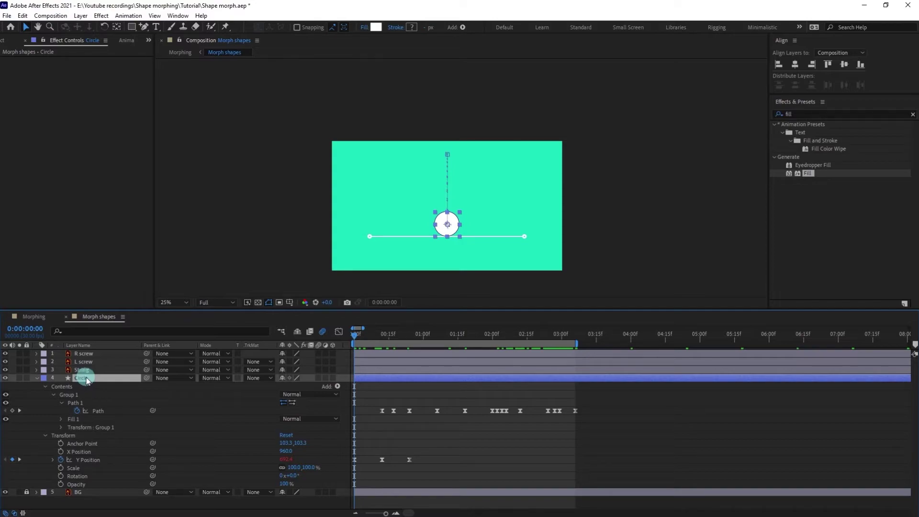
key("r")
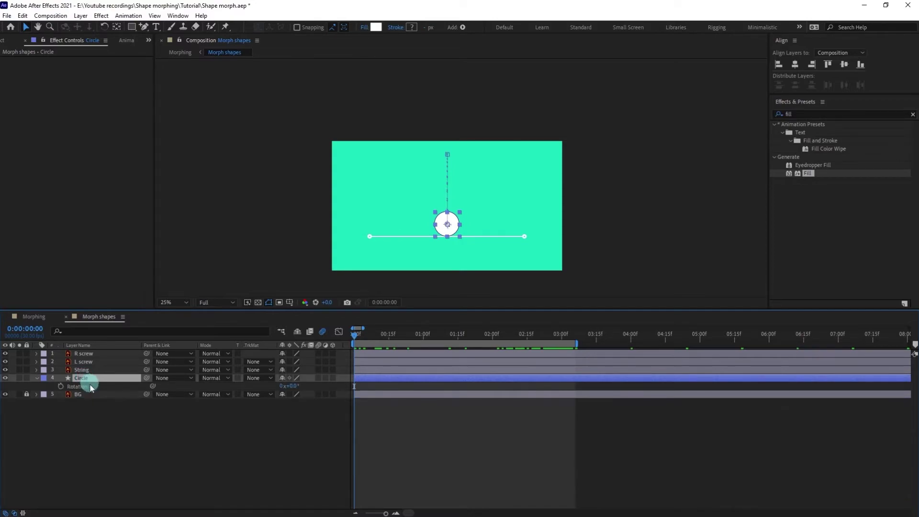
left_click(61, 387)
key("u")
left_click(395, 415)
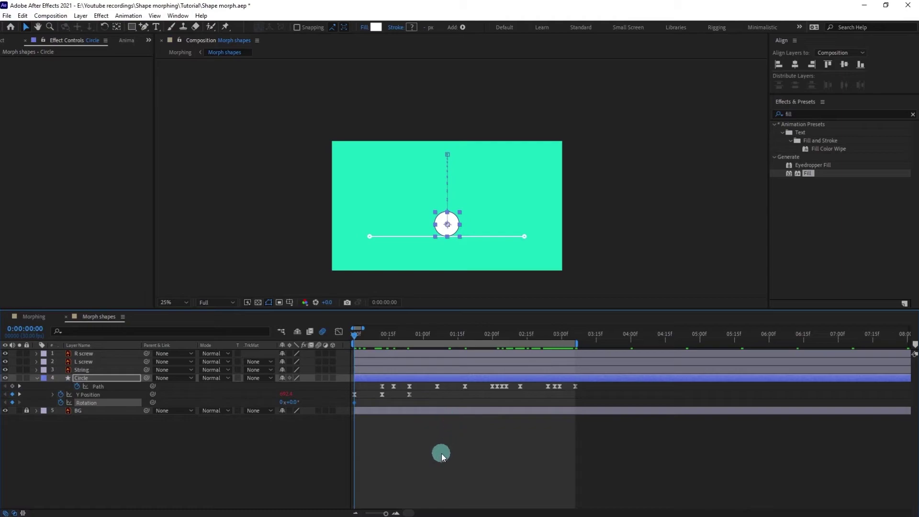
Set the Circle layer's Rotation to one full turn (1x+0.0°) at 0:00:00:24.
key("k")
key("k")
key("k")
left_click(426, 434)
left_click(362, 334)
mouse_move(408, 337)
left_mouse_down()
mouse_move(338, 336)
mouse_move(409, 337)
left_mouse_up()
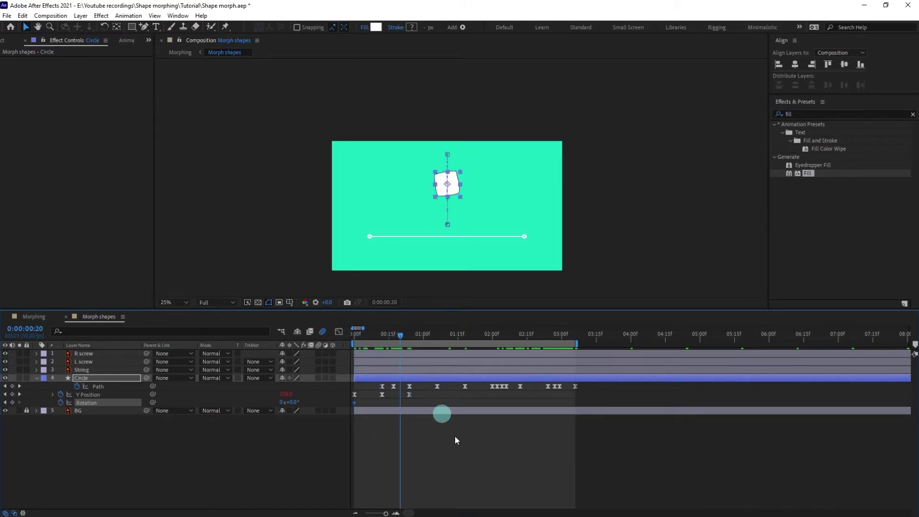
left_click(280, 403)
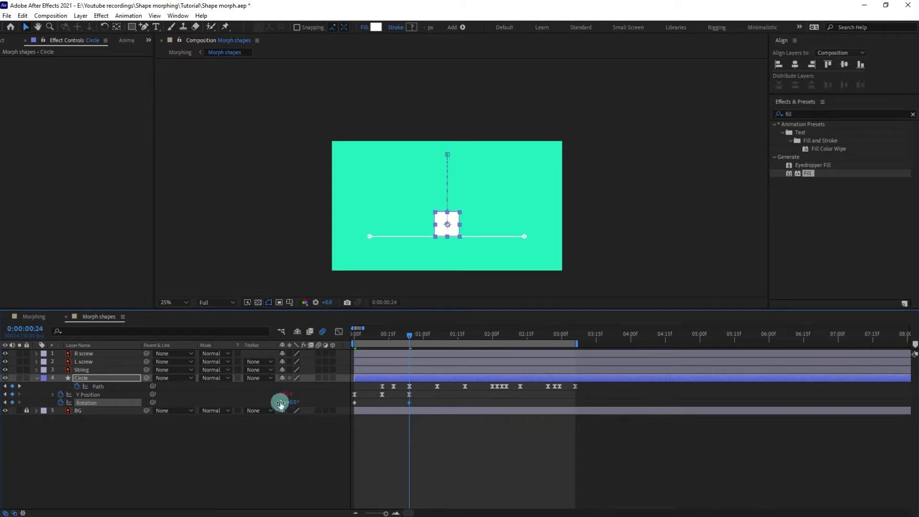
Apply Easy Ease to both Rotation keyframes of the Circle layer.
left_click_drag(388, 411, 327, 411)
key("F9")
left_click(324, 435)
Copy the Y Position expression loopIn()+loopOut()-value to the Circle layer's Rotation and preview from the first frame.
left_click(51, 395)
left_click(280, 402)
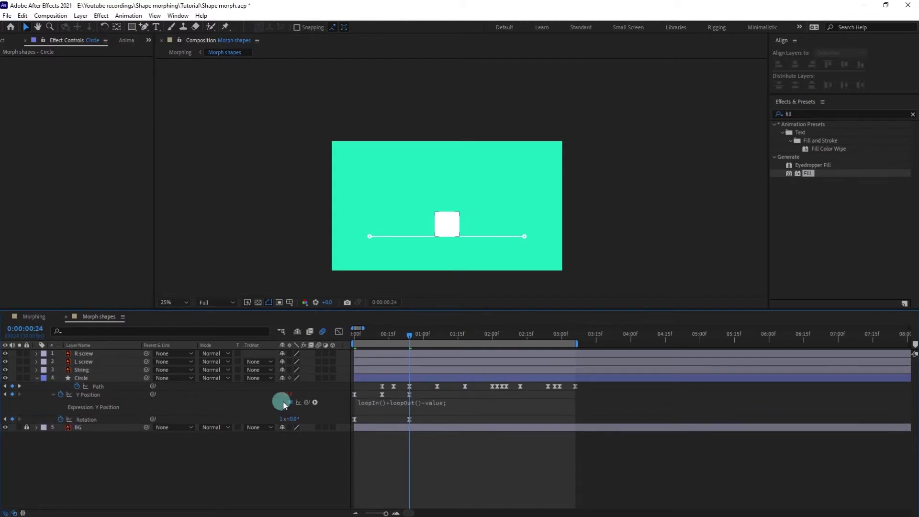
left_click(422, 459)
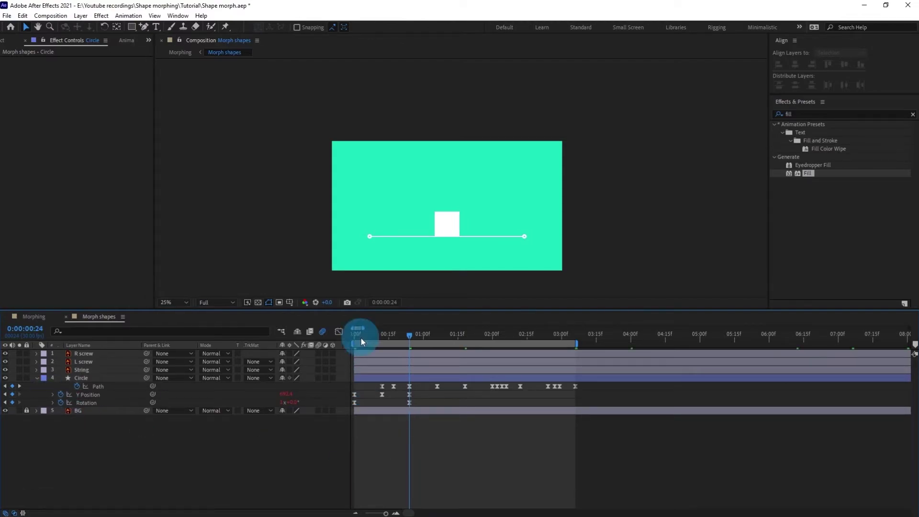
left_click(361, 341)
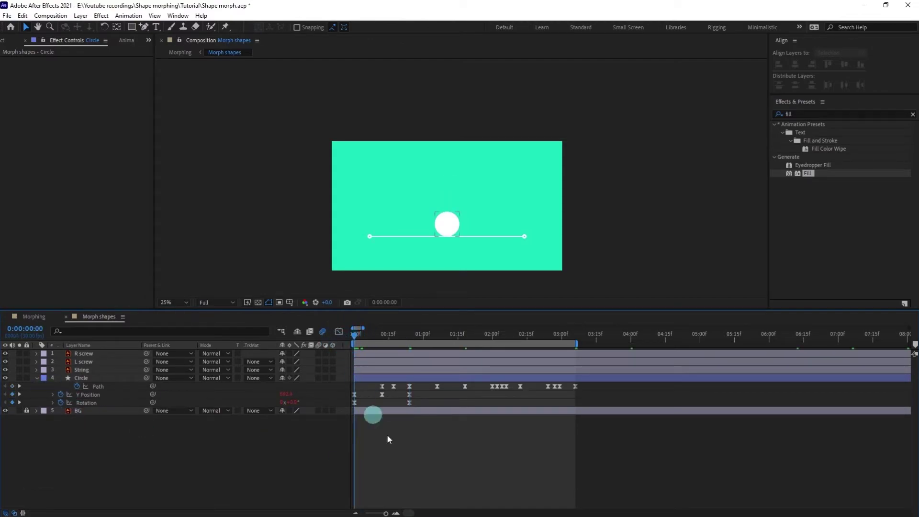
key("space")
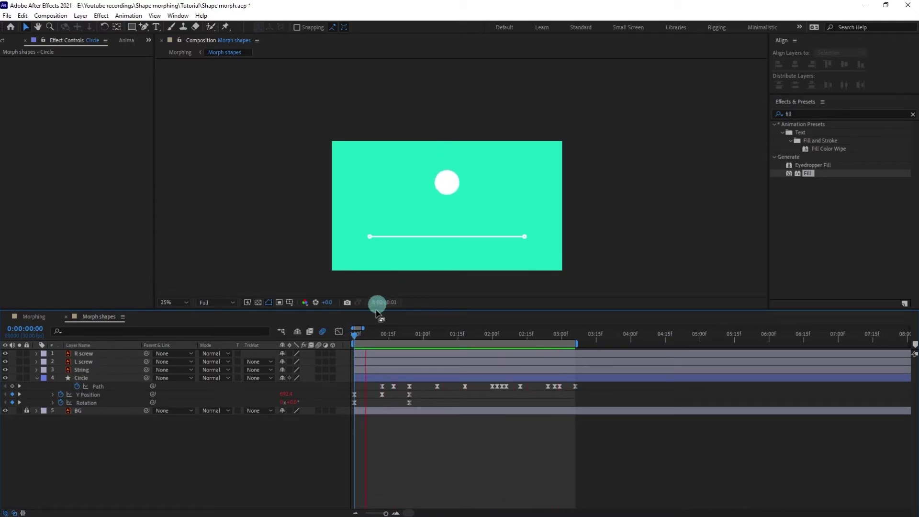
Convert the String vector layer into a shape layer and delete the original String layer.
left_click(354, 336)
left_click(85, 363)
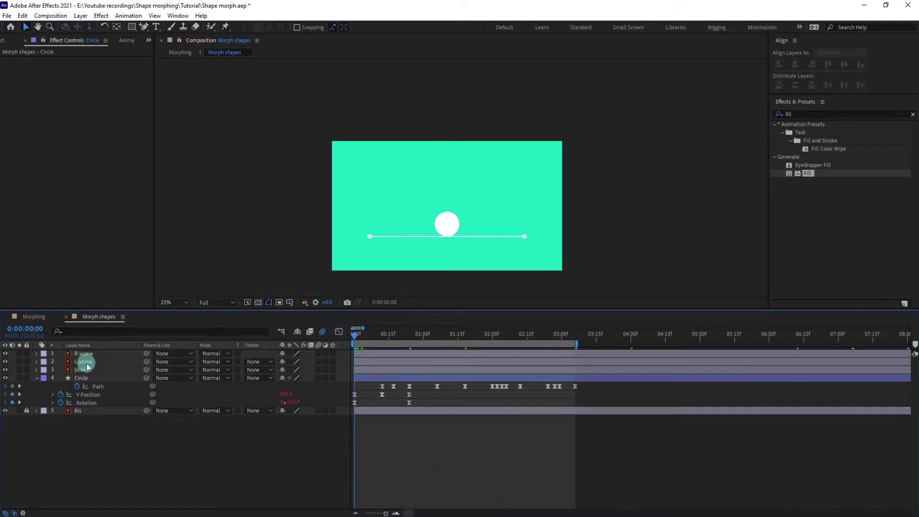
left_click(83, 372)
right_click(83, 371)
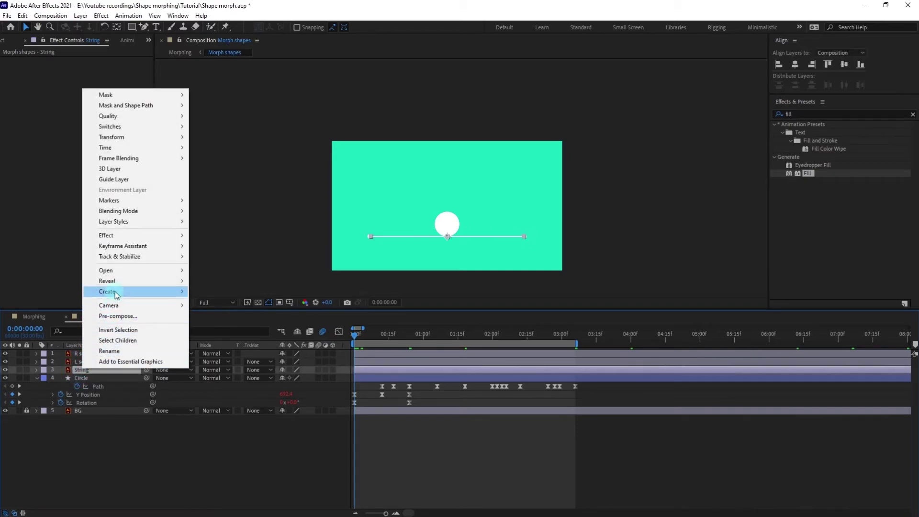
mouse_move(111, 292)
left_click(207, 324)
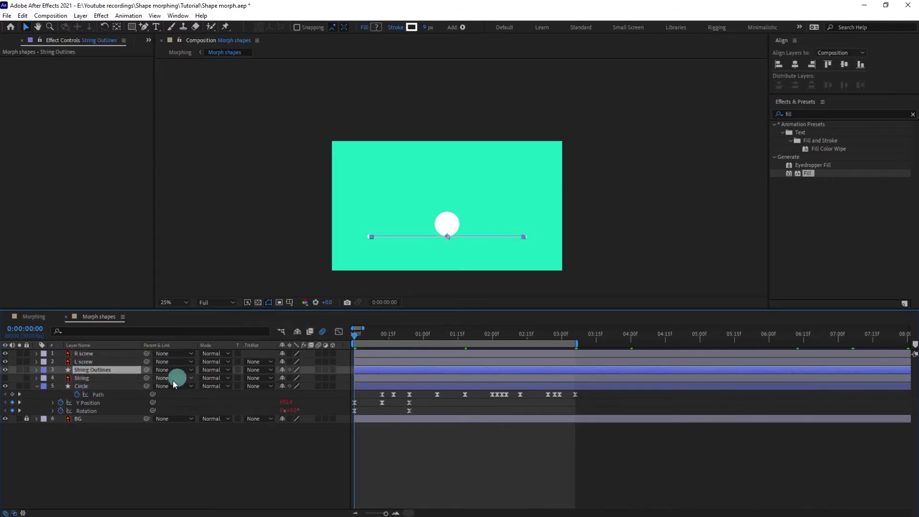
left_click(87, 378)
key("Delete")
Rename the String Outlines shape layer as String.
left_click(91, 370)
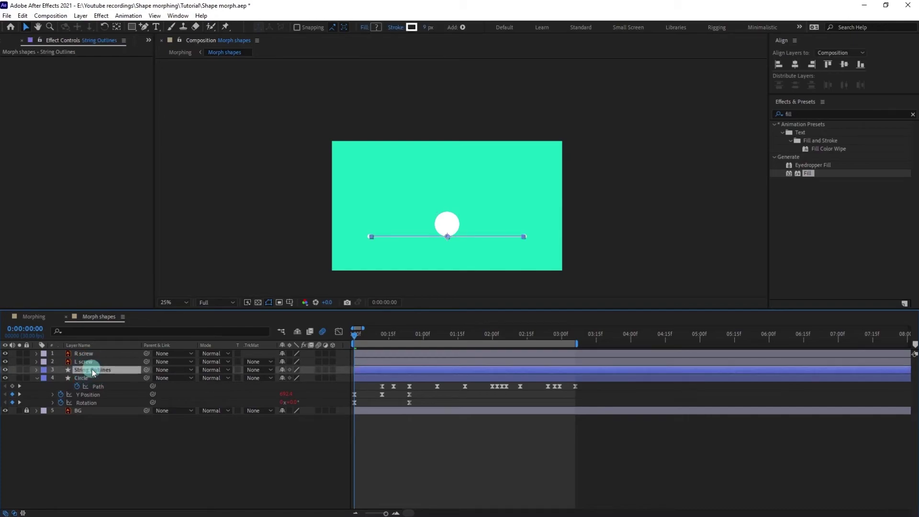
key("Return")
type("String")
key("Return")
Expand the String layer's Group 1 down to Path 1 and add a Path keyframe at the first frame.
left_click(34, 379)
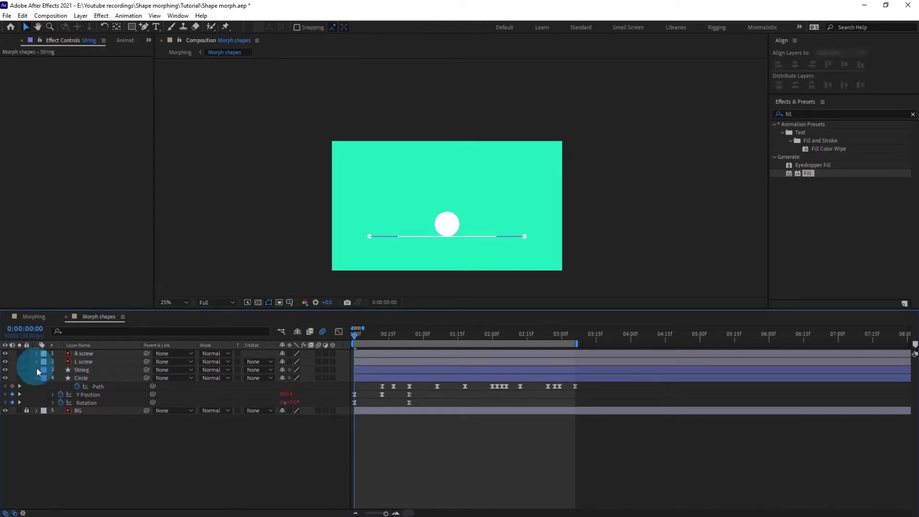
left_click(36, 370)
left_click(45, 378)
left_click(53, 387)
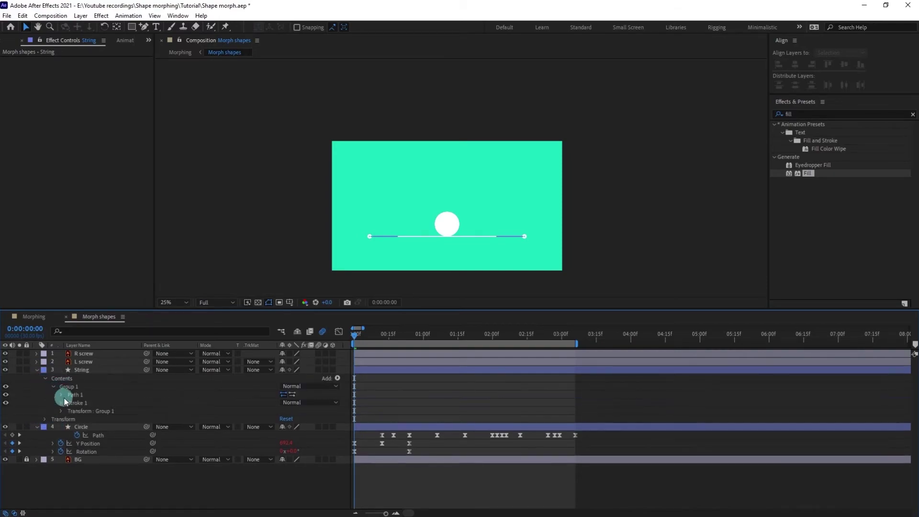
left_click(62, 395)
left_click(76, 403)
left_click(447, 395)
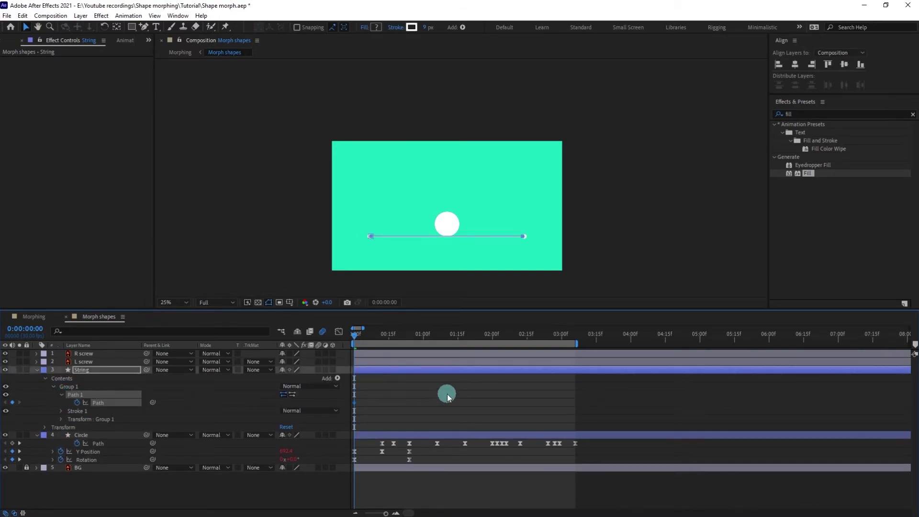
Turn on the Title/Action Safe overlay in the composition view.
scroll(460, 268, "up", 2)
left_click_drag(458, 249, 471, 144)
scroll(459, 180, "up", 1)
left_click_drag(439, 186, 457, 214)
scroll(463, 225, "down", 2)
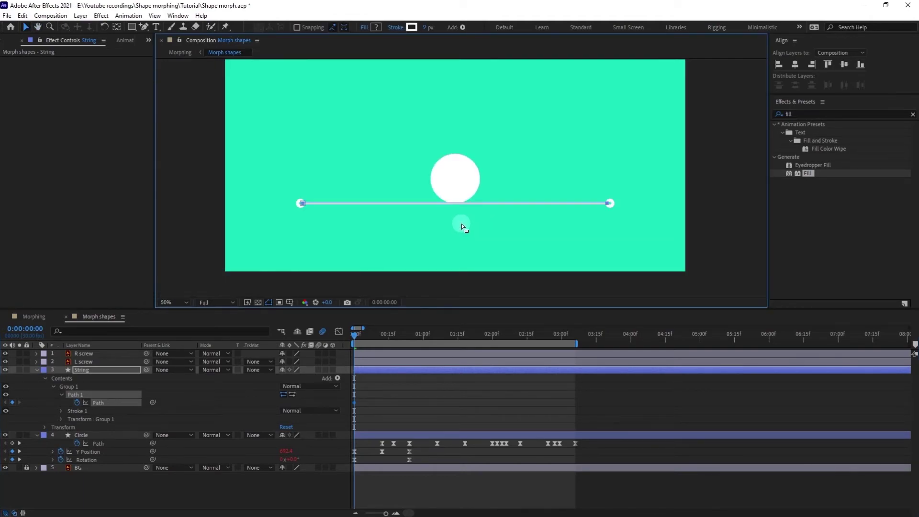
scroll(462, 223, "up", 2)
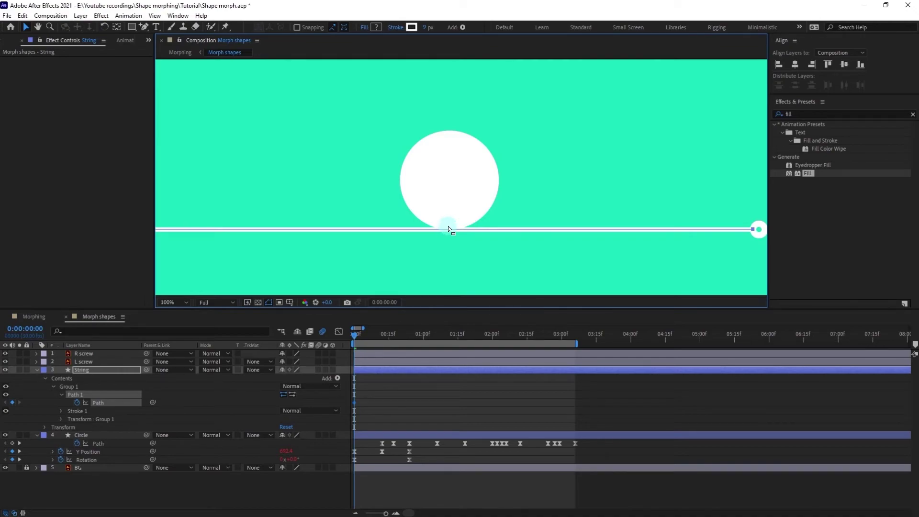
left_click(262, 304)
left_click(312, 312)
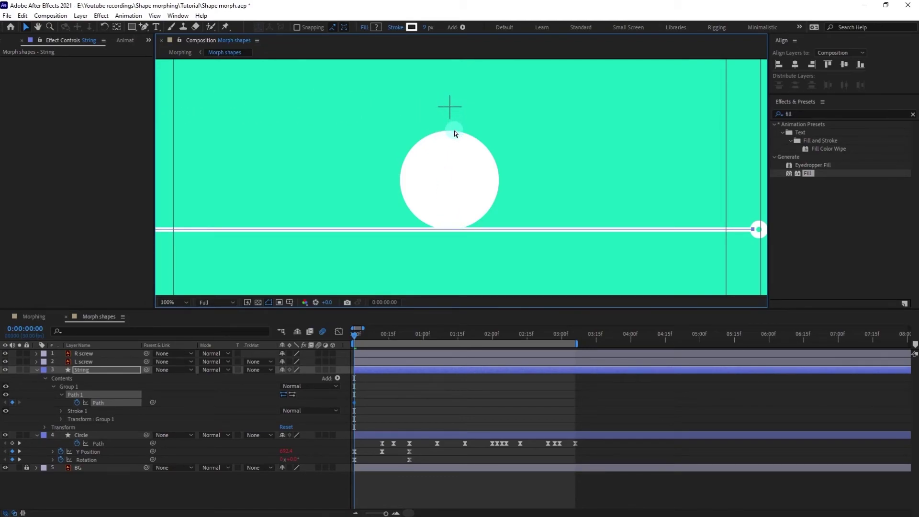
Show the rulers and place a vertical guide through the composition's centre and a horizontal guide along the string.
key("ctrl+r")
left_click_drag(160, 124, 452, 173)
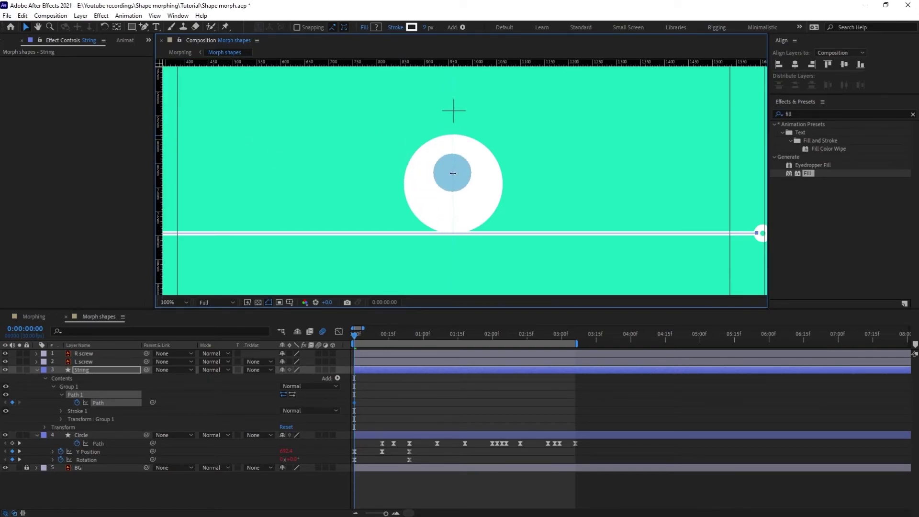
left_click_drag(506, 66, 515, 230)
scroll(515, 230, "up", 1)
left_click_drag(445, 279, 449, 284)
scroll(496, 239, "down", 1)
Add a vertex to the string's path at its midpoint, on the centre guide, with the Pen tool.
key("g")
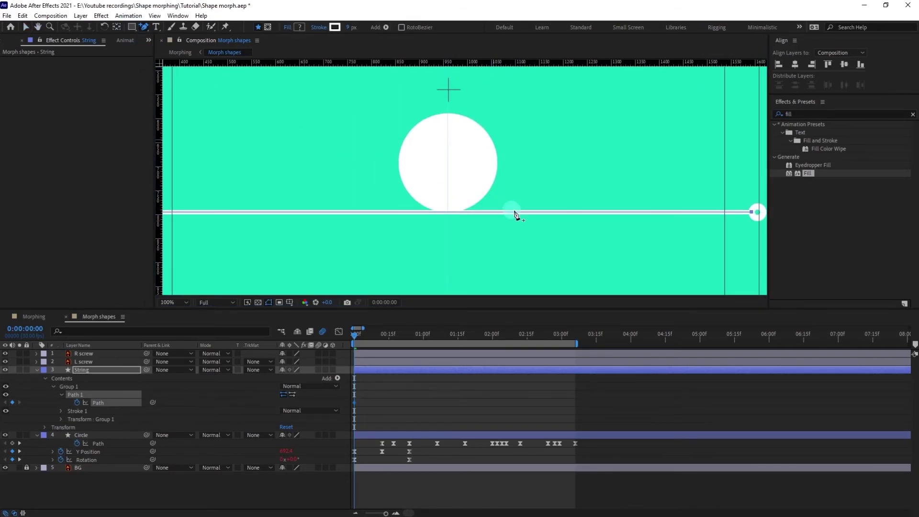
left_click(448, 213)
key("period")
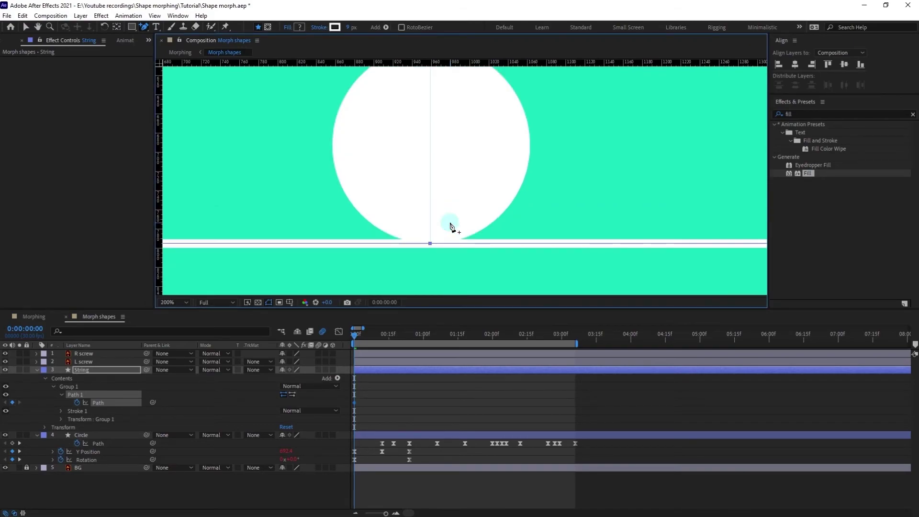
key("v")
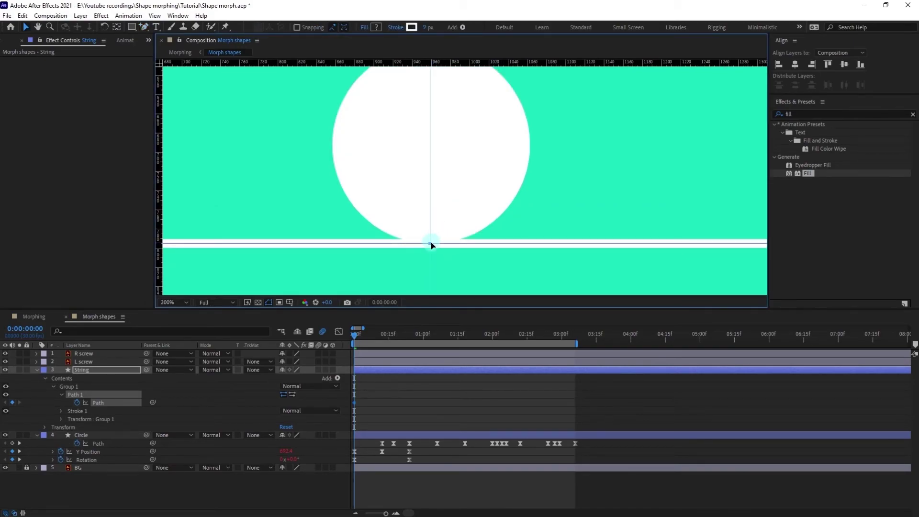
Pull the string's middle vertex down below the guide and extend its horizontal handles so the string sags in a smooth curve.
left_click_drag(432, 244, 433, 260)
key("comma")
left_click_drag(443, 230, 548, 249)
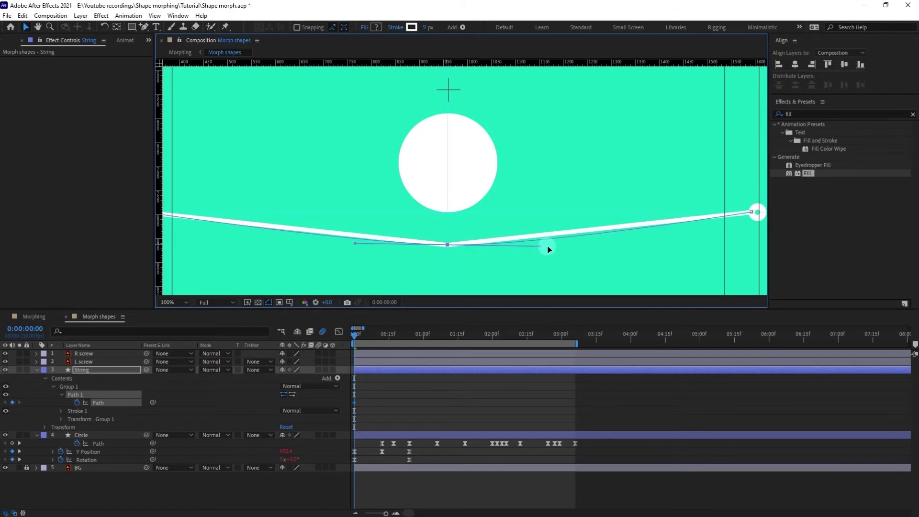
key("comma")
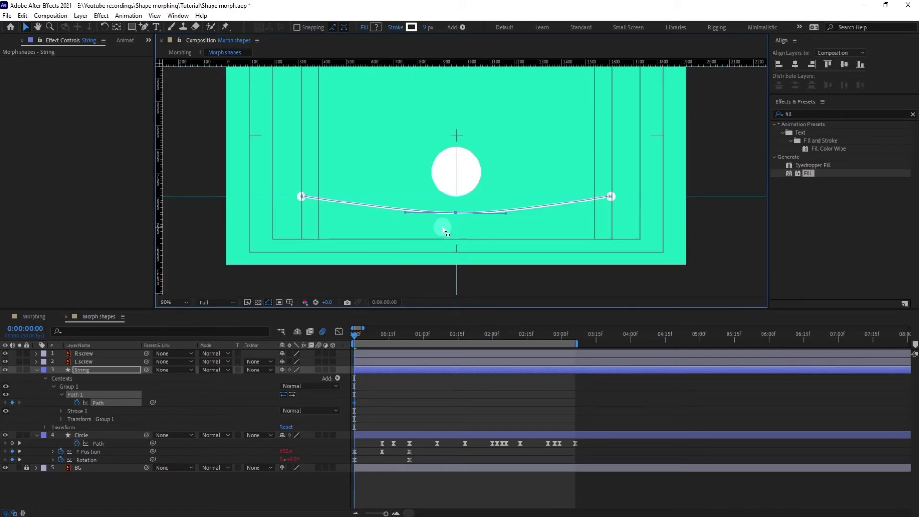
key("period")
Select the Circle's Y Position keyframes and lower the circle onto the sagging string, to Y Position about 765.
left_click(436, 412)
left_click_drag(421, 454, 350, 463)
key("comma")
left_click(457, 175)
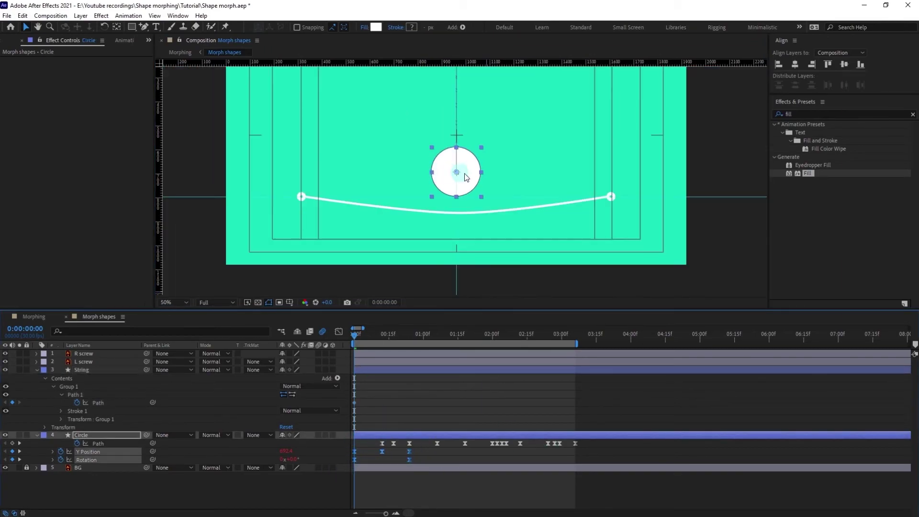
left_click_drag(473, 165, 471, 183)
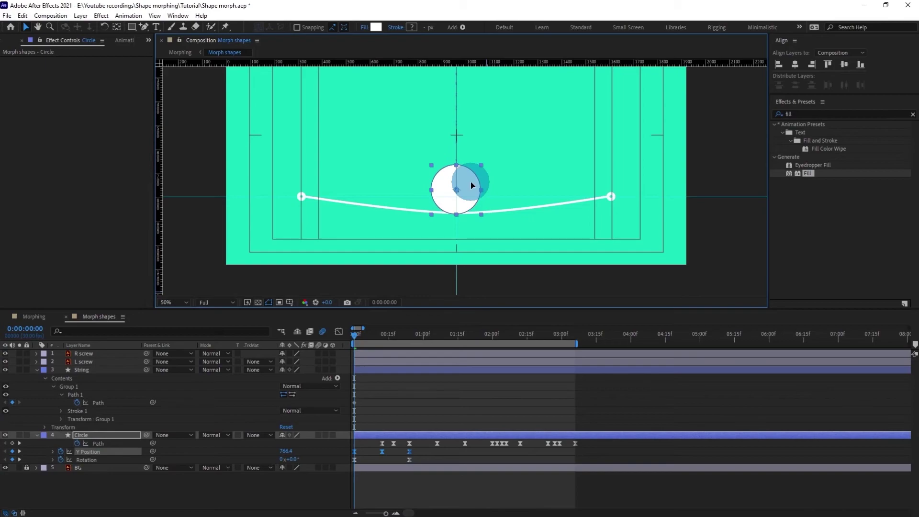
key("period")
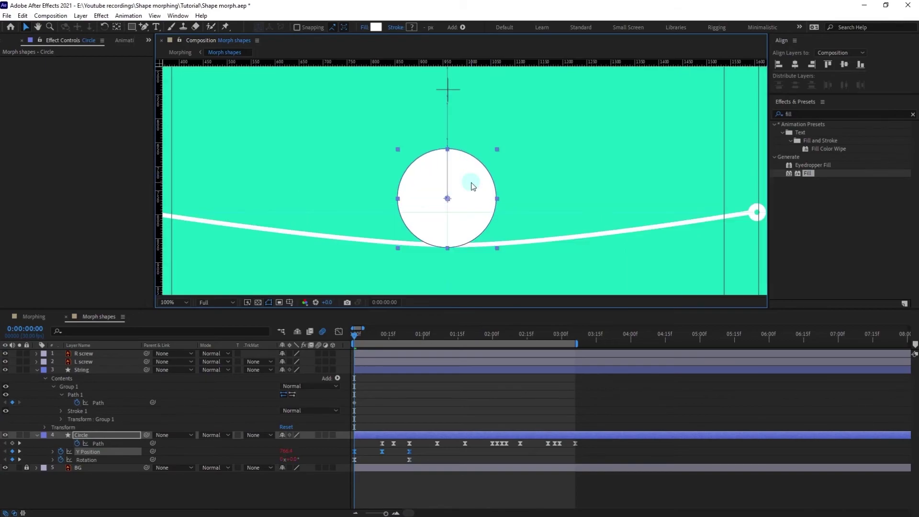
left_click(413, 407)
left_click(429, 398)
key("comma")
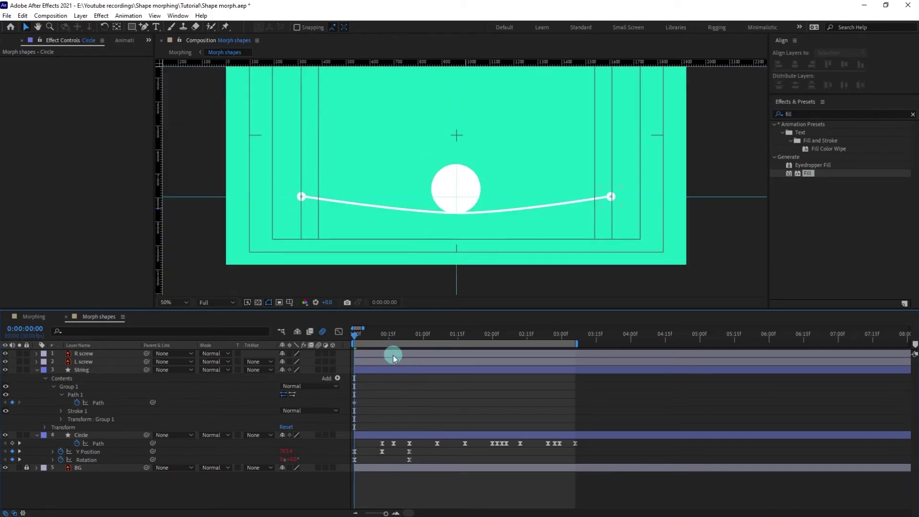
At 0:00:00:07, raise the string's middle vertex slightly above the horizontal guide to keyframe an upward rebound.
left_click_drag(358, 333, 335, 337)
left_click(12, 329)
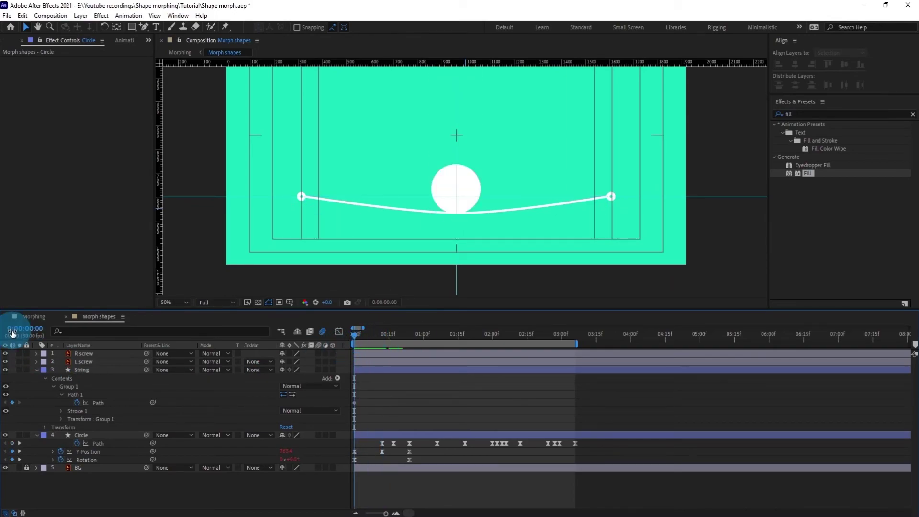
type("+7")
key("Return")
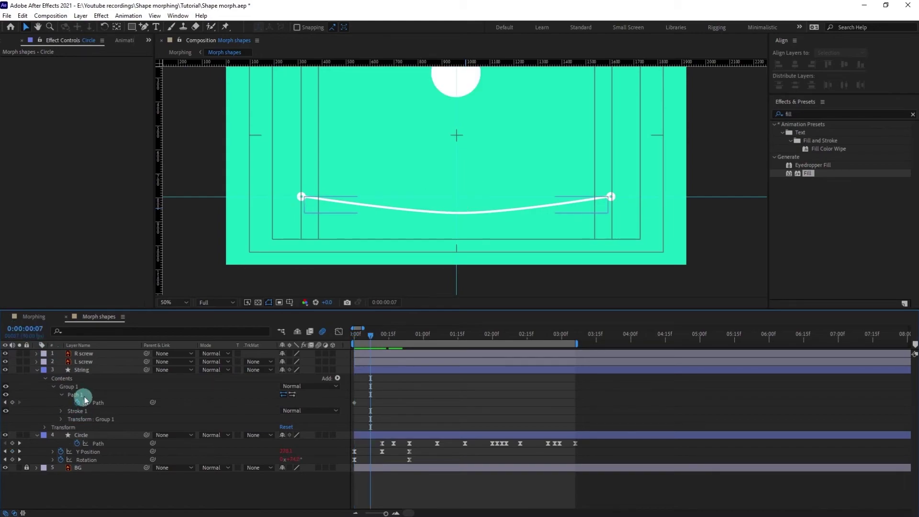
left_click(85, 394)
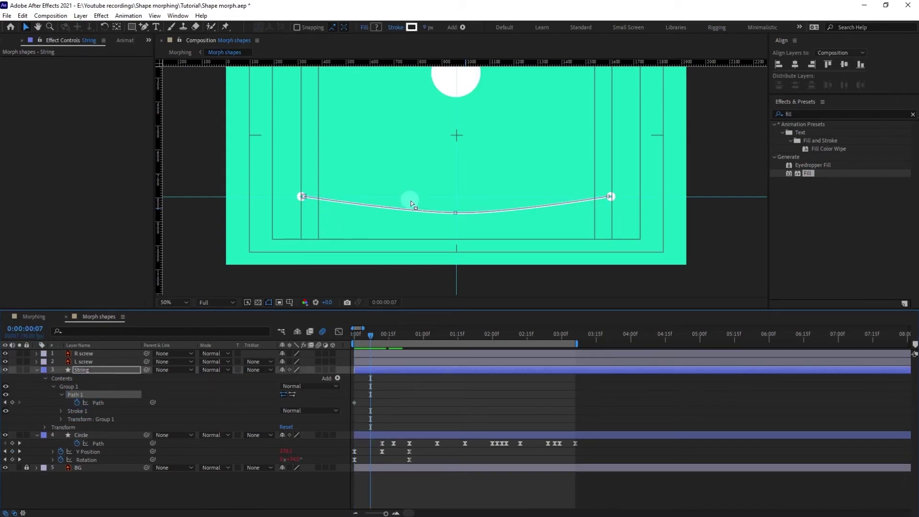
scroll(411, 203, "up", 2)
left_click(446, 241)
left_click_drag(446, 242, 429, 228)
scroll(446, 198, "up", 2)
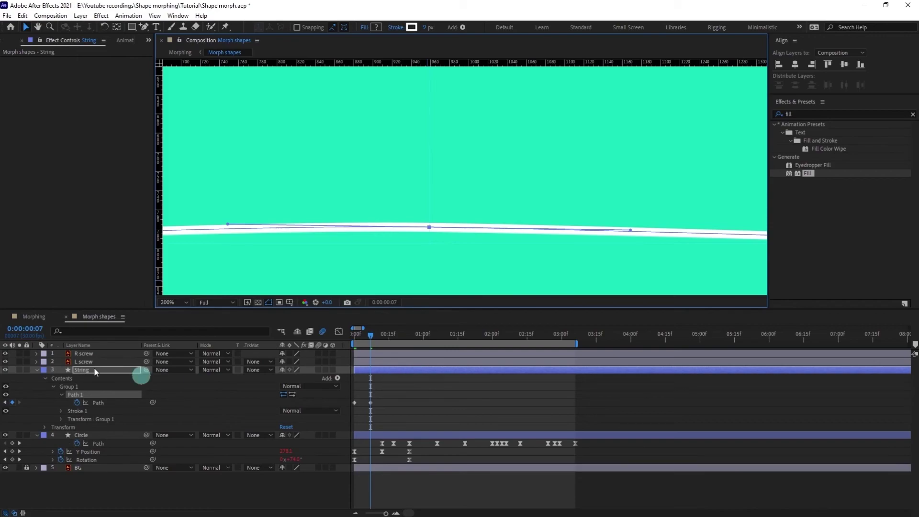
At 0:00:00:12, move the string's middle vertex back down onto the horizontal guide so the string is straight.
left_click(30, 329)
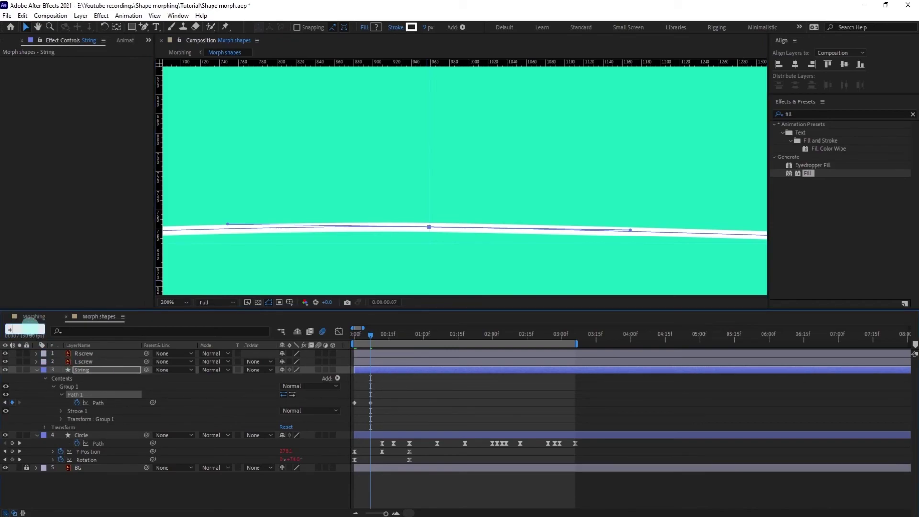
type("+5")
key("Return")
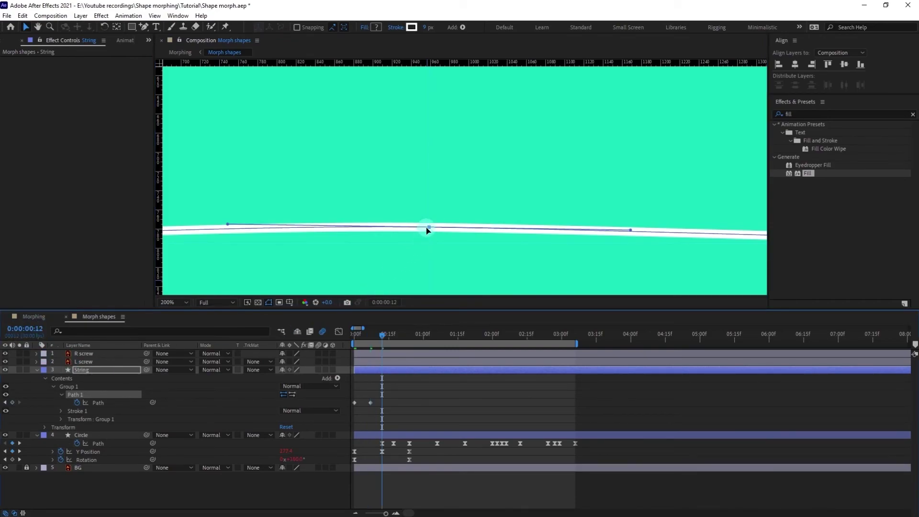
left_click_drag(427, 230, 429, 244)
scroll(457, 245, "down", 2)
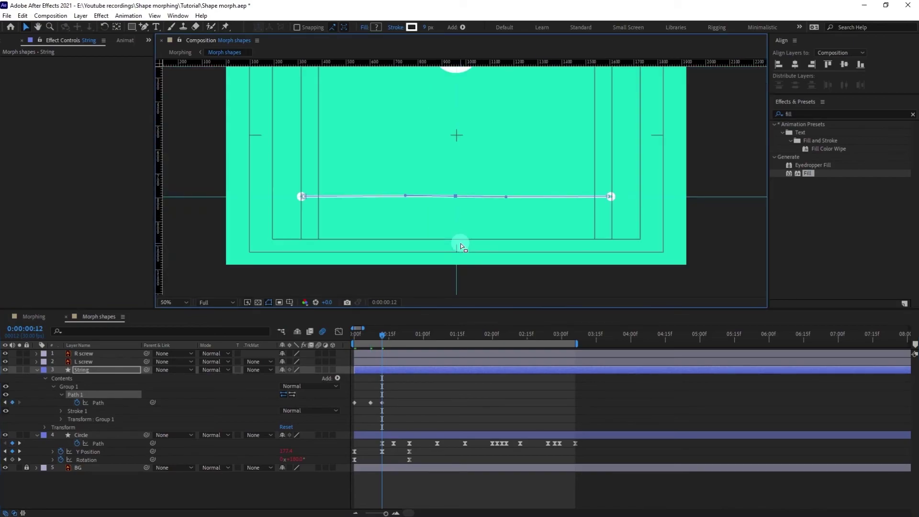
Apply Easy Ease to the String layer's three Path keyframes and preview from the first frame.
left_click_drag(395, 396, 339, 415)
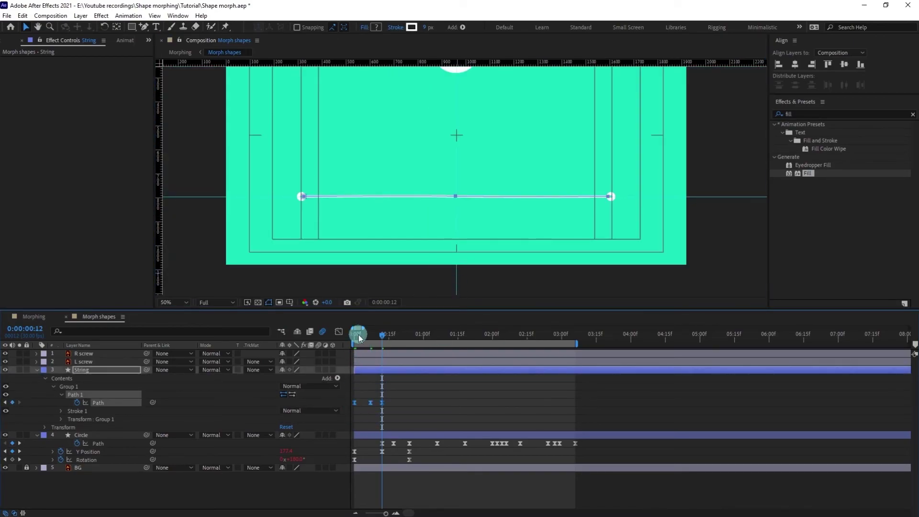
left_click_drag(360, 336, 318, 328)
scroll(414, 213, "down", 2)
key("space")
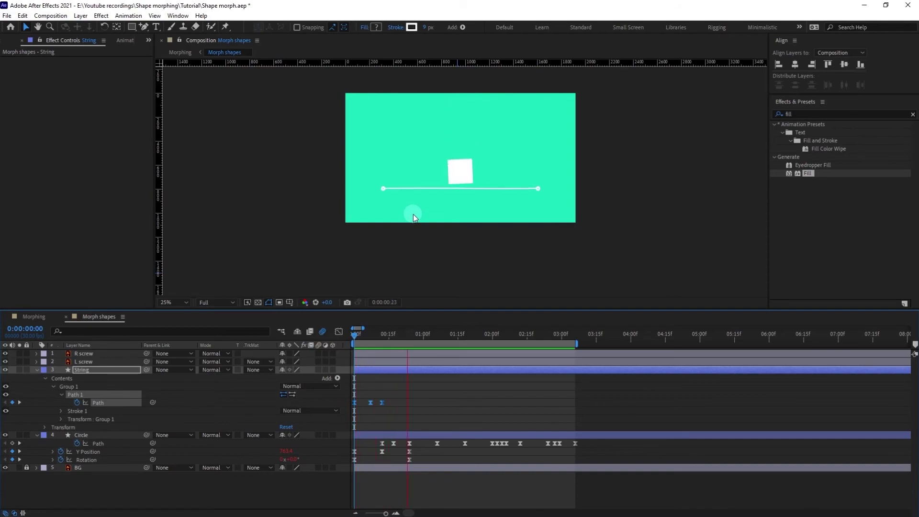
Add a String Path keyframe holding the straight shape at 0:00:00:23, one frame before the square lands.
left_click(384, 335)
key("Page_Up")
scroll(432, 224, "up", 2)
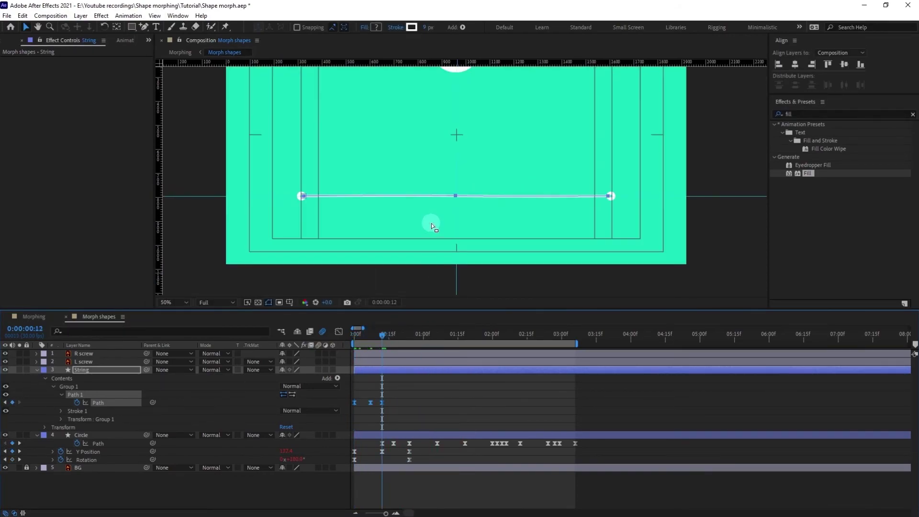
scroll(431, 223, "down", 2)
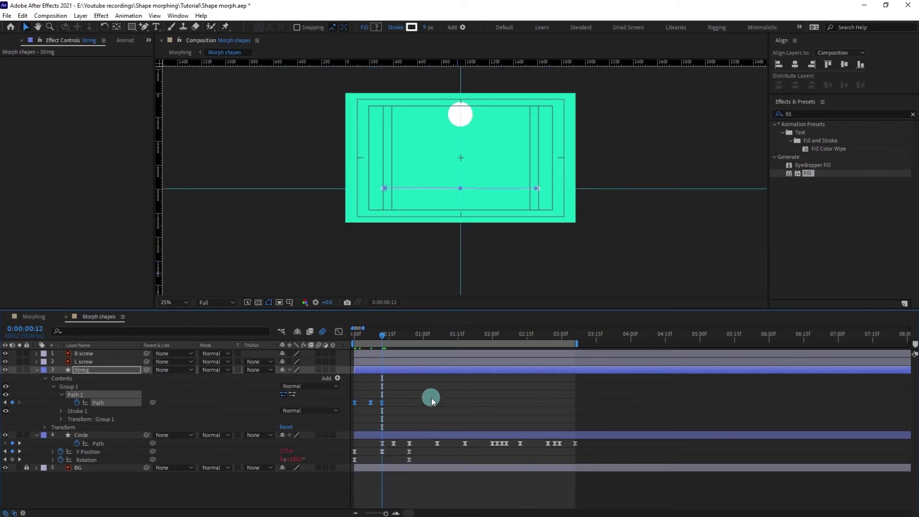
key("k")
key("equal")
key("equal")
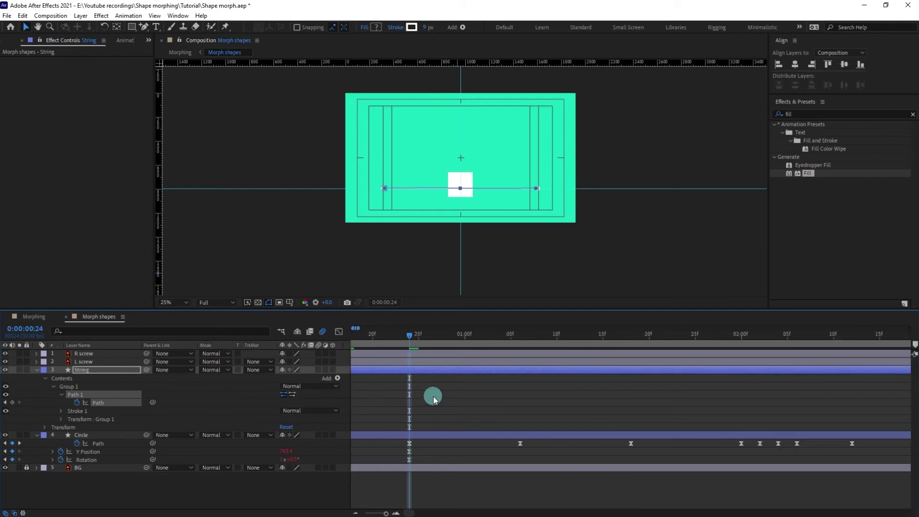
key("Page_Up")
scroll(460, 178, "up", 2)
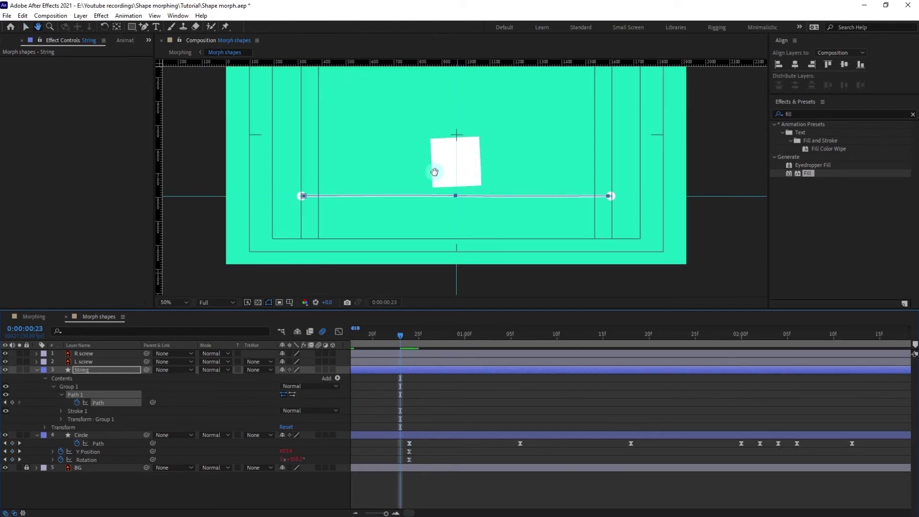
left_click_drag(436, 173, 432, 197)
left_click(12, 403)
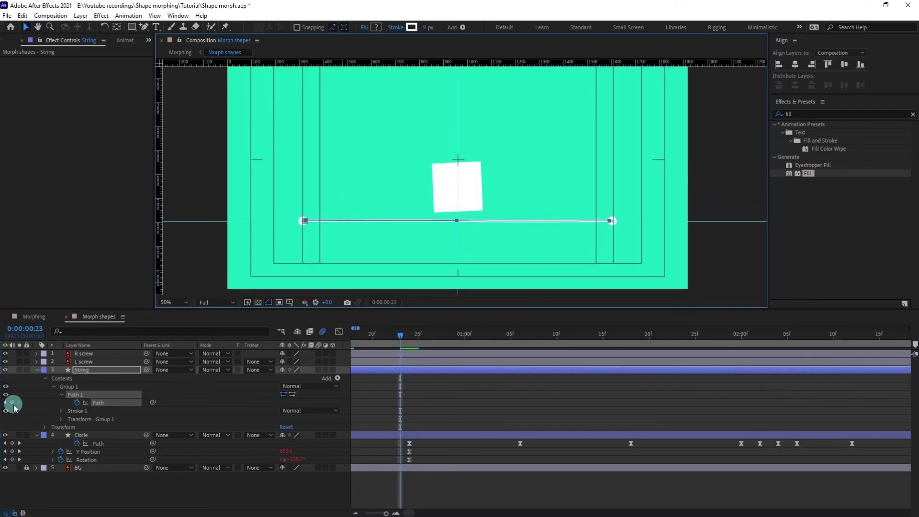
left_click(458, 397)
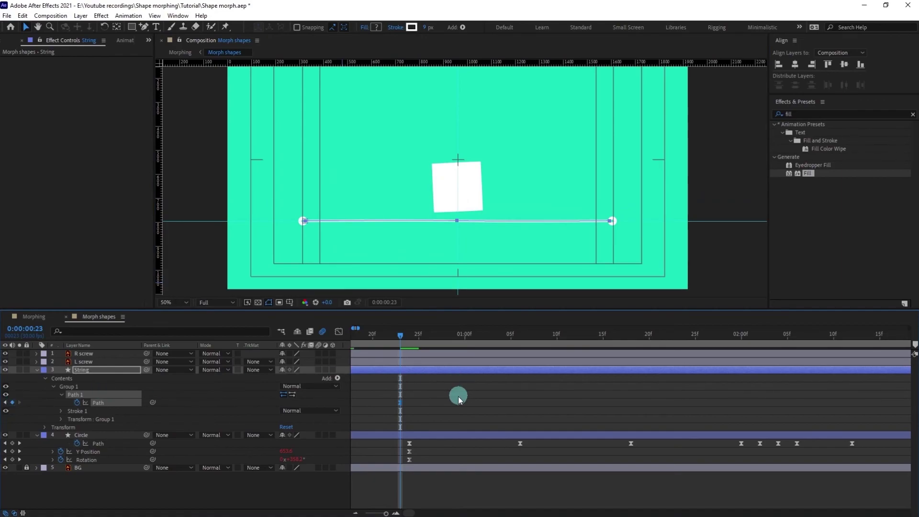
Copy the String's first Path keyframe, with the downward bend, and paste it at 0:00:00:24 where the square lands.
key("Page_Down")
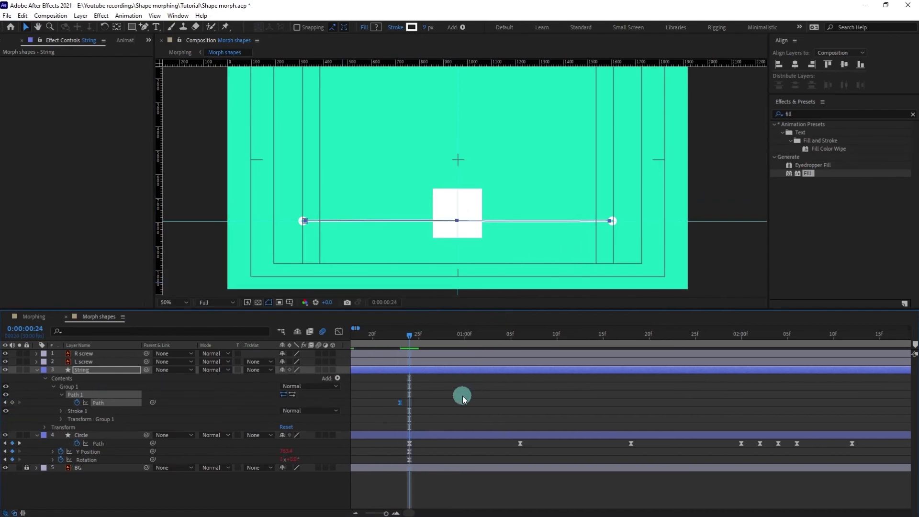
key("minus")
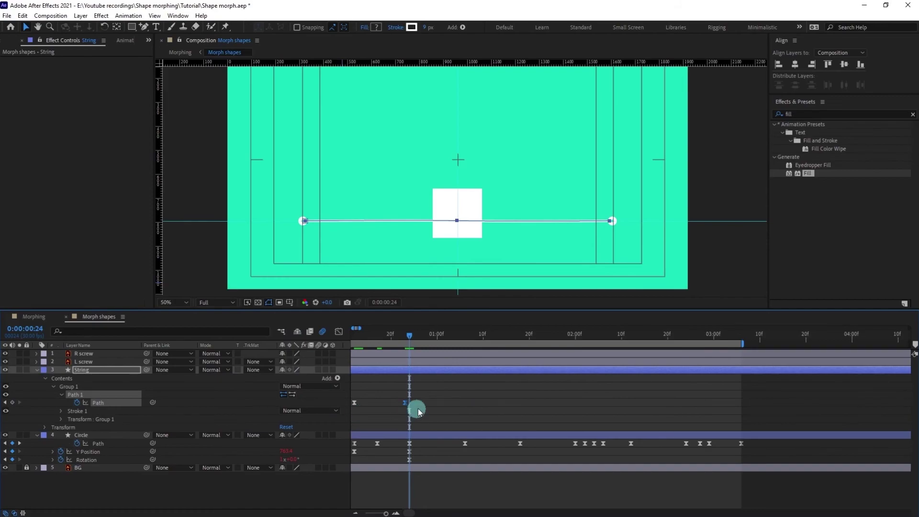
left_click_drag(417, 410, 569, 406)
left_click_drag(365, 396, 352, 408)
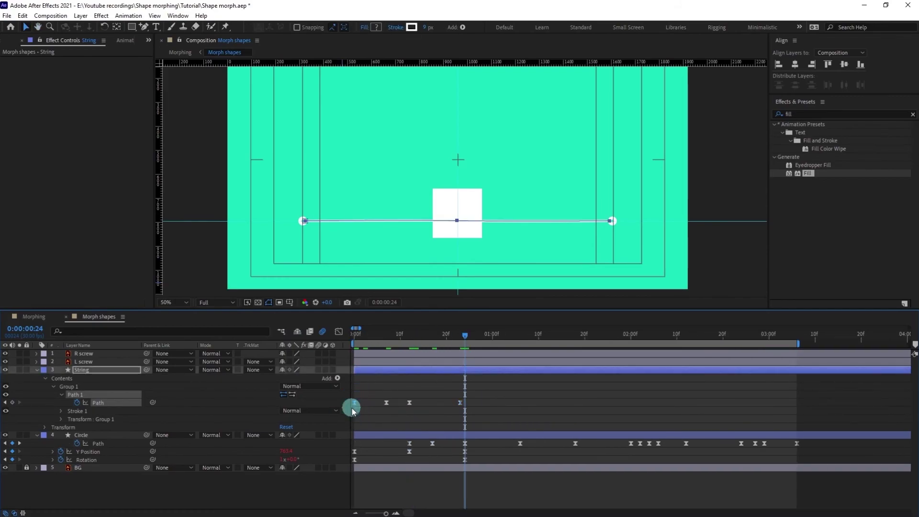
key("ctrl+c")
key("ctrl+v")
left_click(550, 409)
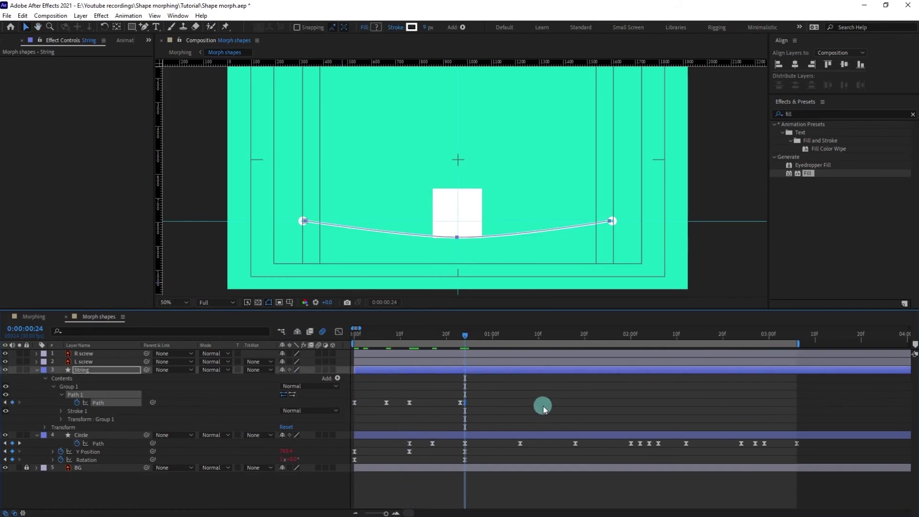
Examine up close how the bent string's middle vertex meets the underside of the square at 0:00:00:24.
left_click(543, 406)
left_click(93, 395)
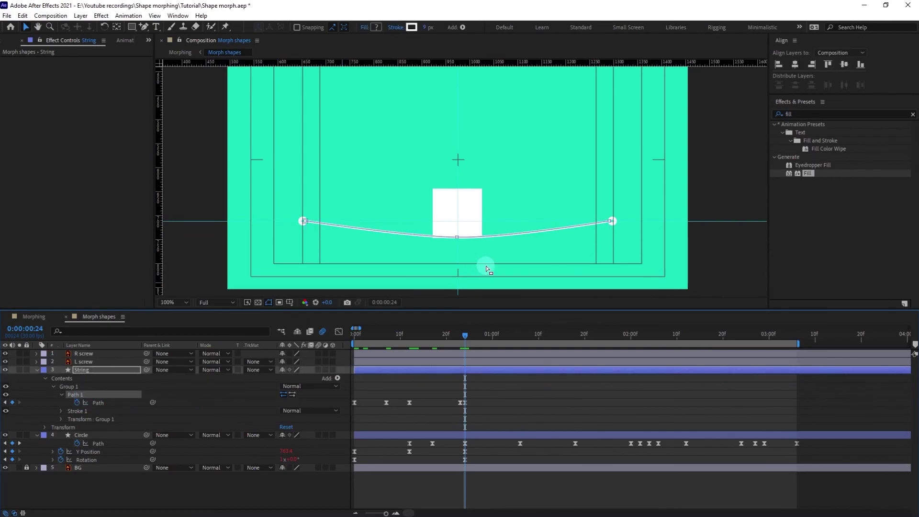
scroll(487, 266, "up", 2)
left_click(449, 222)
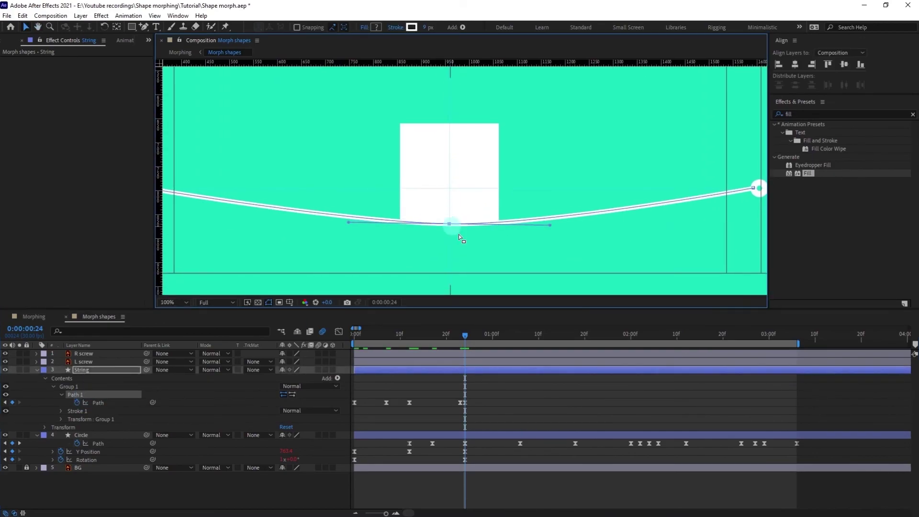
left_click(507, 406)
scroll(473, 252, "down", 1)
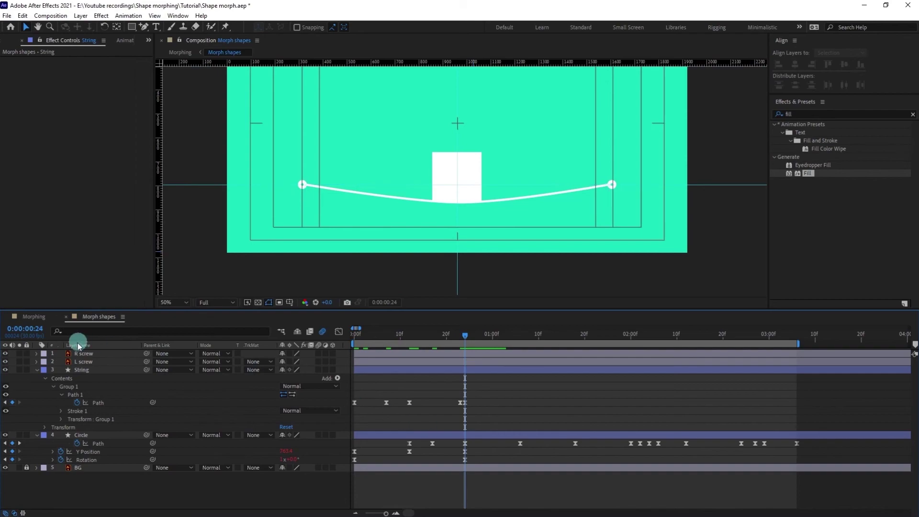
Advance 7 frames to 0:00:01:01 and paste copies of the String's first upward-rebound and straight Path keyframes there.
left_click(31, 330)
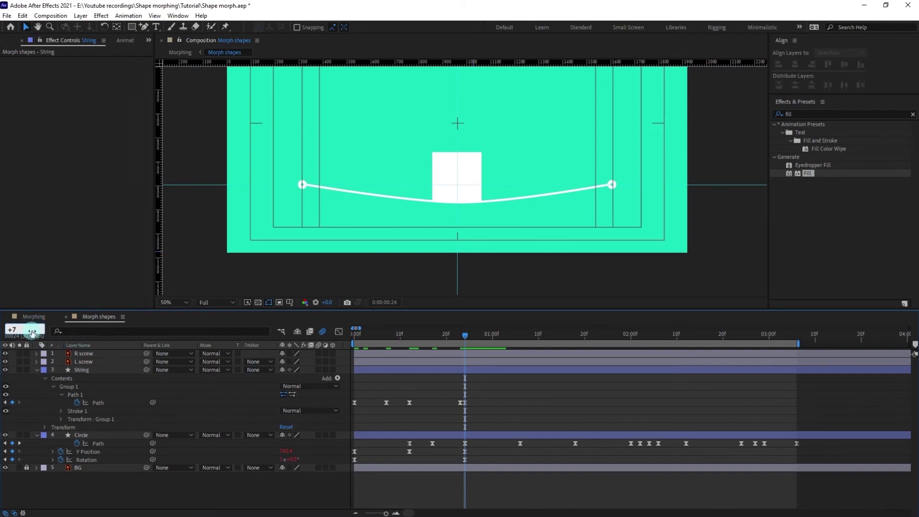
key("Return")
left_click_drag(421, 412, 374, 401)
key("ctrl+c")
key("ctrl+v")
left_click(590, 401)
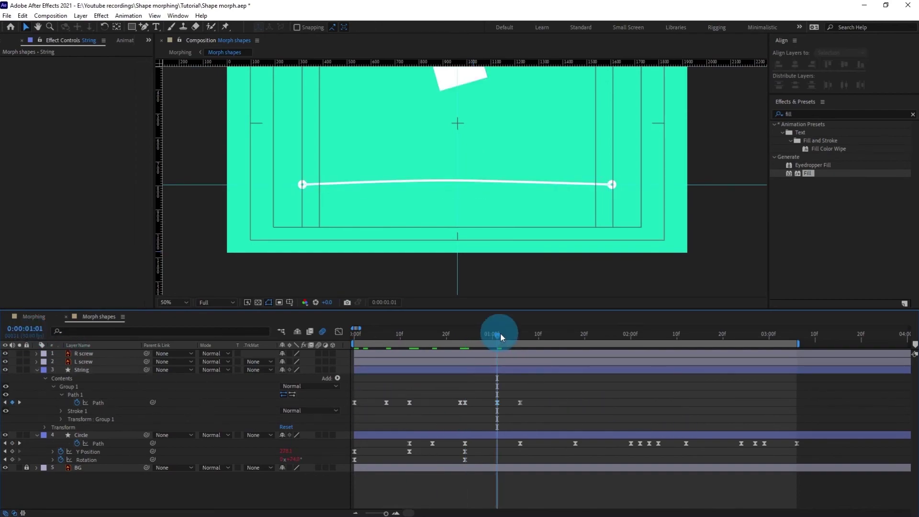
Duplicate the String's second-bounce Path keyframes onto the remaining bounces, ending with the straight shape one frame before 0:00:03:06.
left_click_drag(501, 337, 570, 343)
left_click_drag(472, 399, 450, 408)
left_click_drag(530, 400, 448, 409)
key("ctrl+c")
key("ctrl+v")
left_click_drag(579, 343, 655, 355)
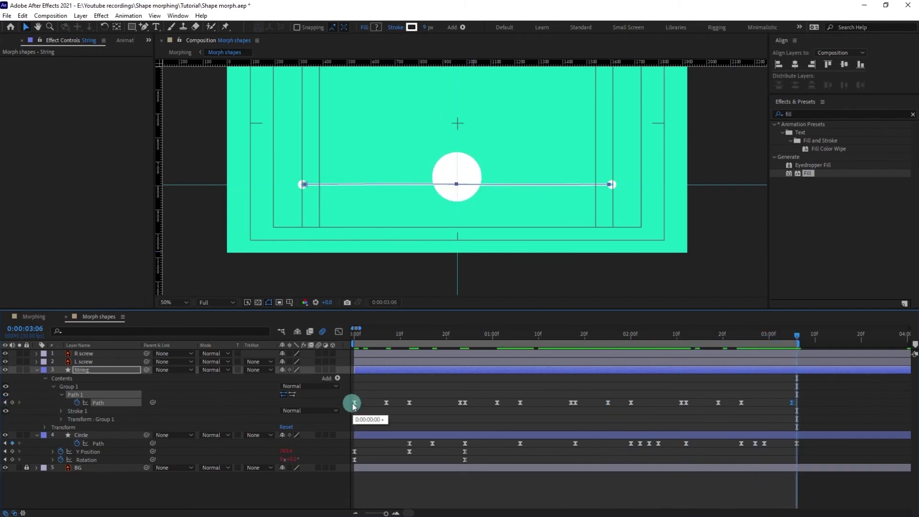
Repeat the String's first bent Path keyframe at 0:00:03:06 to close the loop, and preview from the first frame.
left_click_drag(378, 338, 332, 342)
scroll(449, 199, "down", 2)
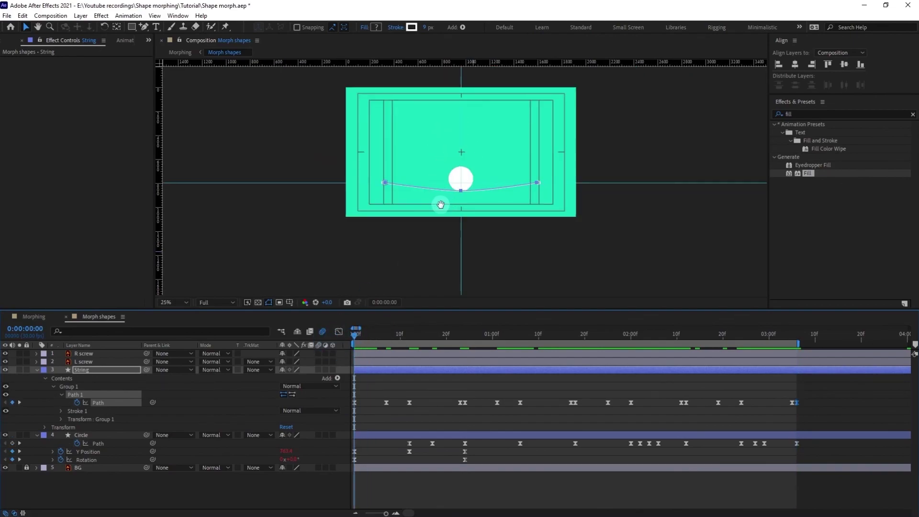
key("space")
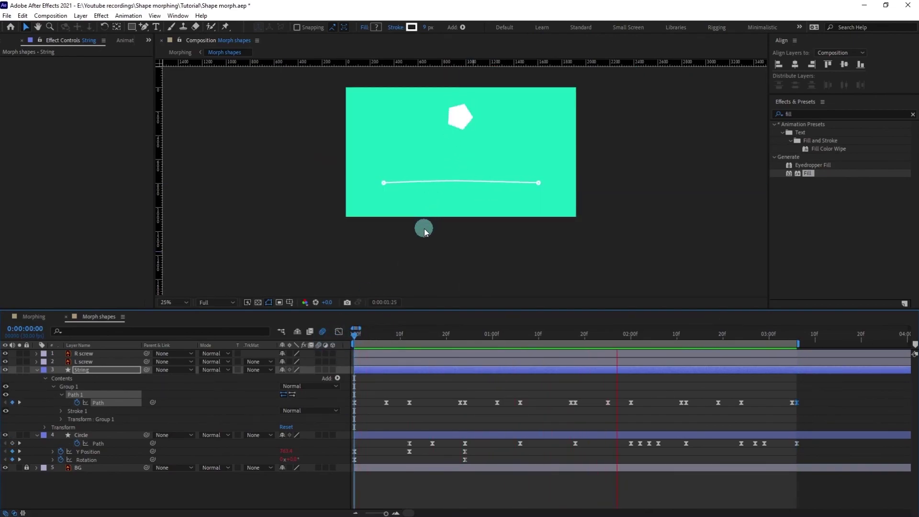